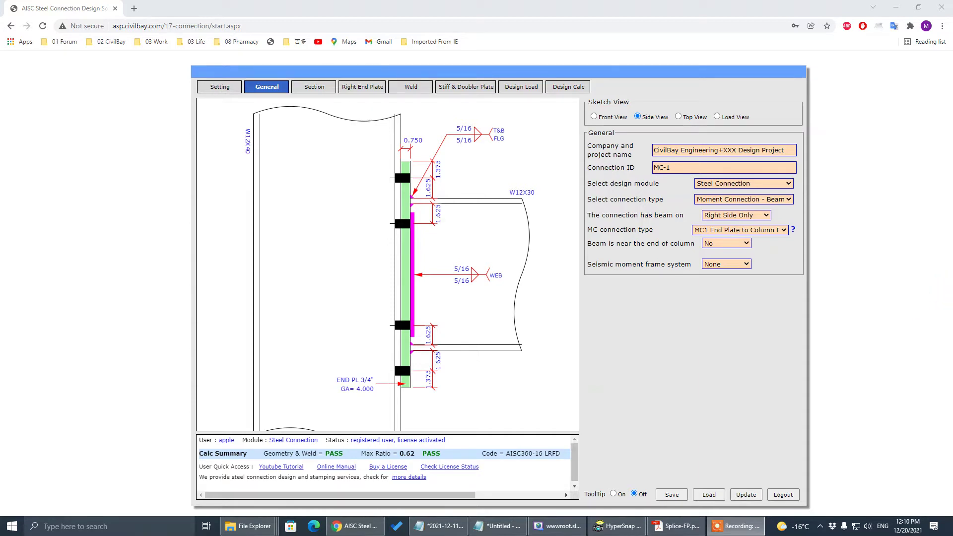
Switch to Splice-FP.pdf in Adobe Acrobat, enlarge its window to full screen and review the CivilBay Engineering Services introduction.
key("alt+Tab")
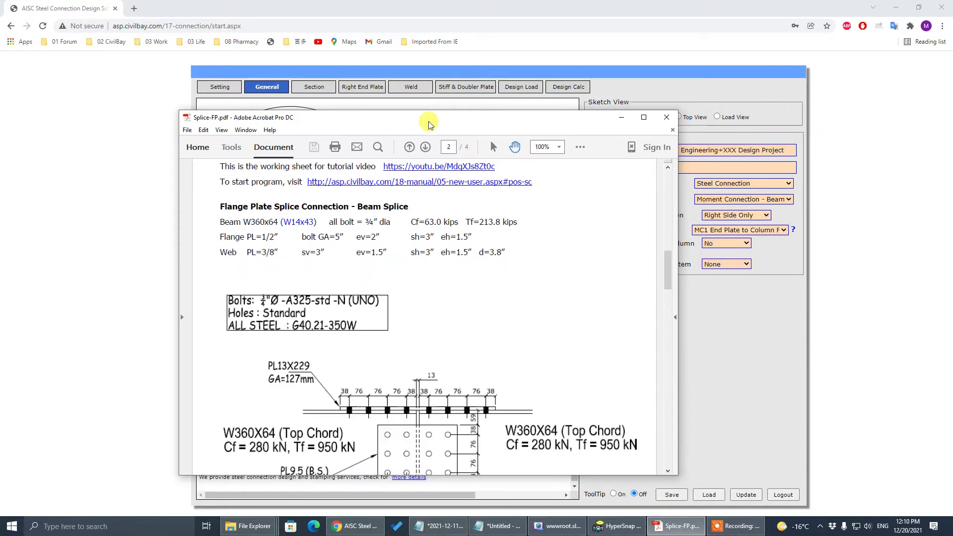
left_click(663, 116)
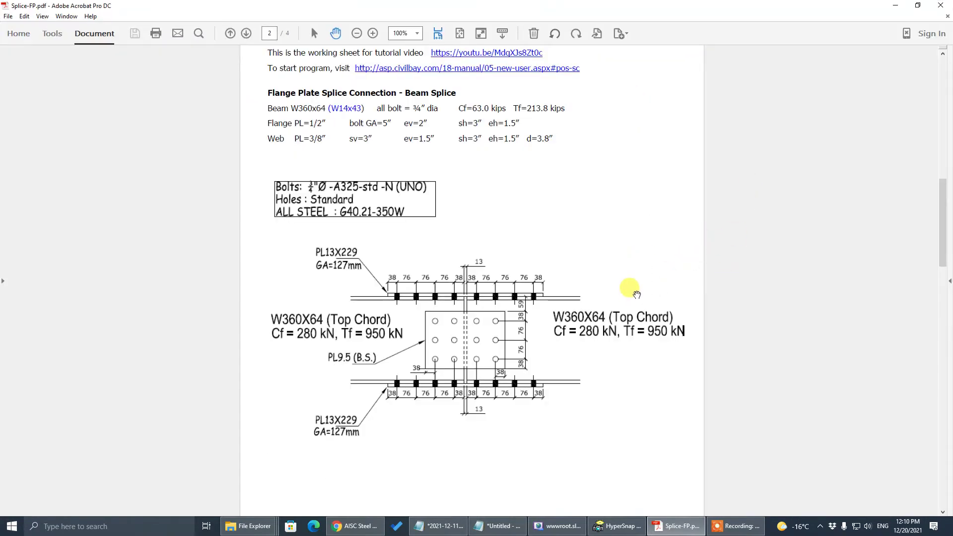
scroll(636, 284, "up", 1)
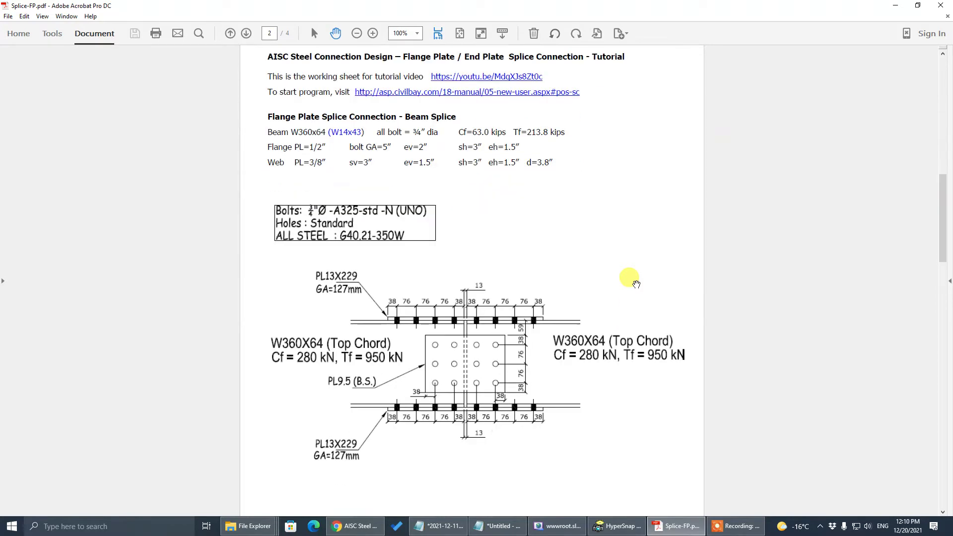
scroll(636, 284, "up", 20)
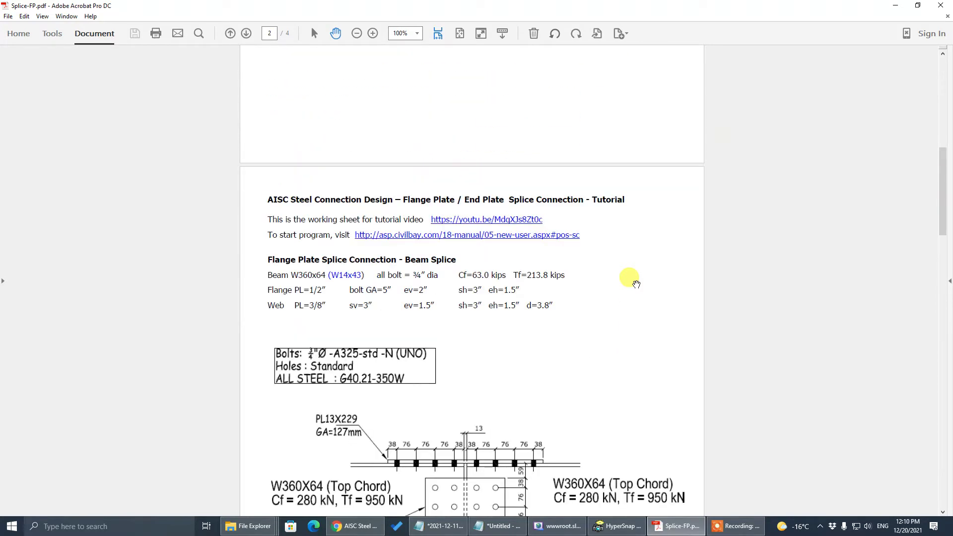
scroll(636, 284, "up", 1)
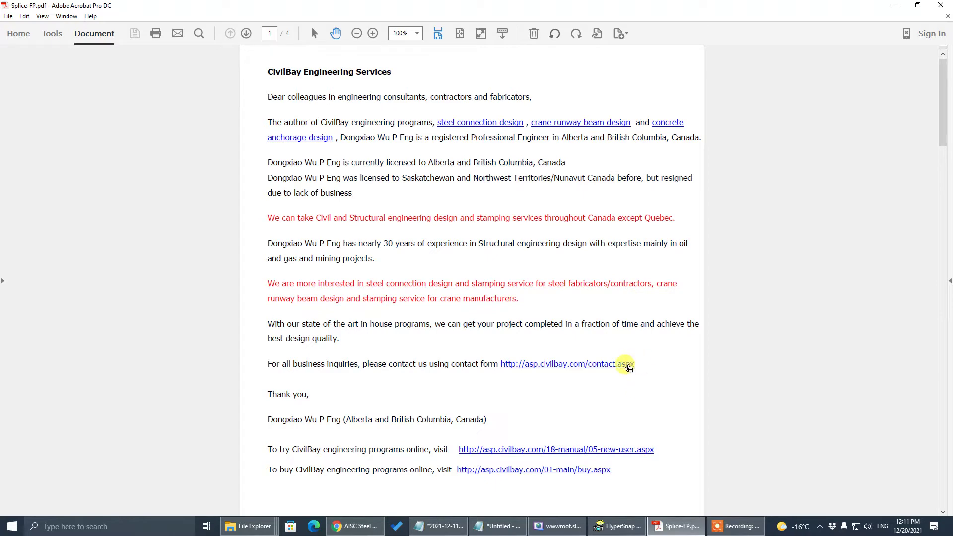
left_click(610, 365)
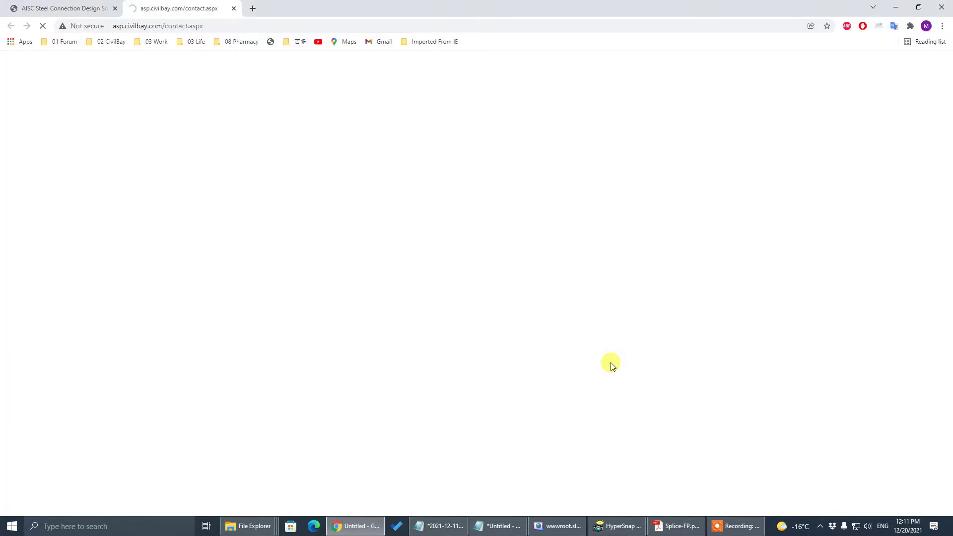
left_click(233, 9)
left_click(676, 527)
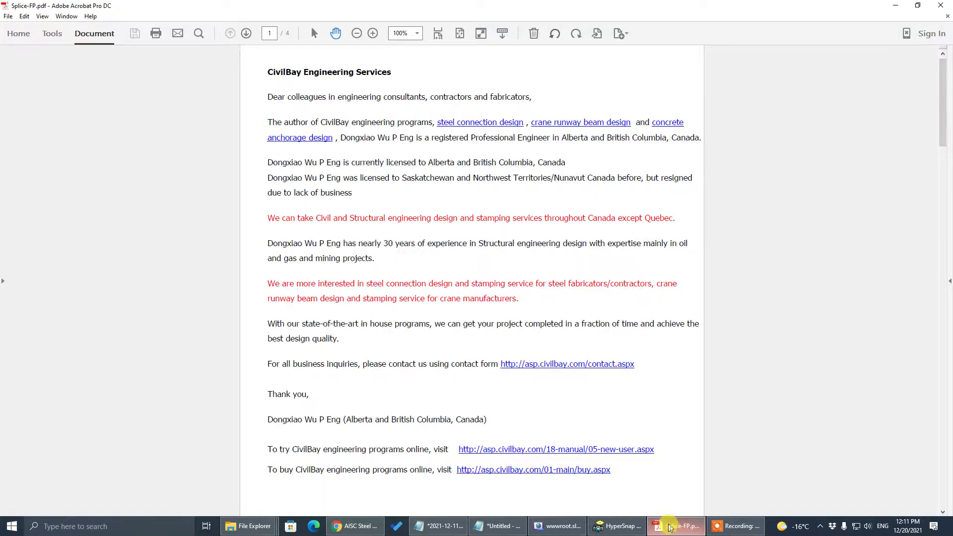
Examine the Flange Plate Splice Connection - Beam Splice data and drawing on page 2 of the PDF.
scroll(601, 211, "down", 3)
scroll(625, 245, "down", 12)
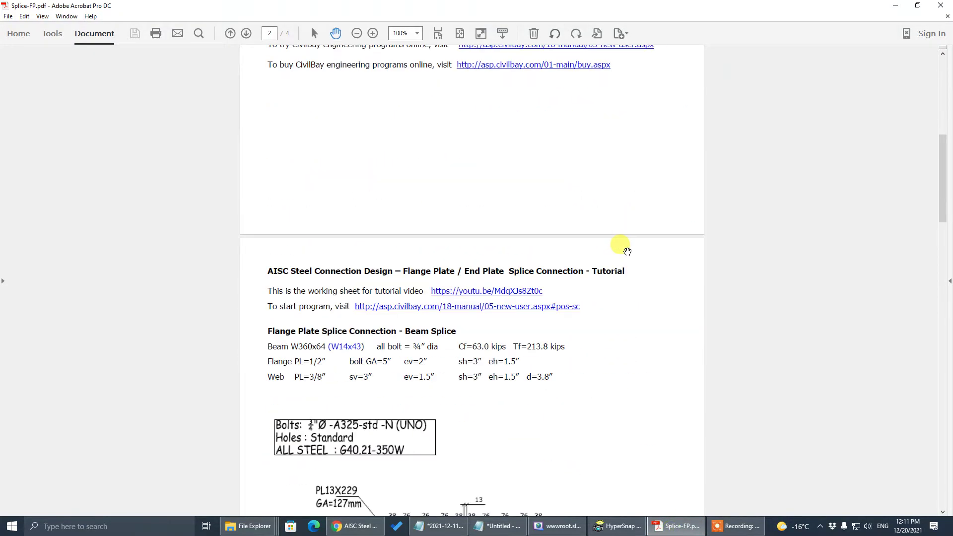
scroll(623, 251, "up", 2)
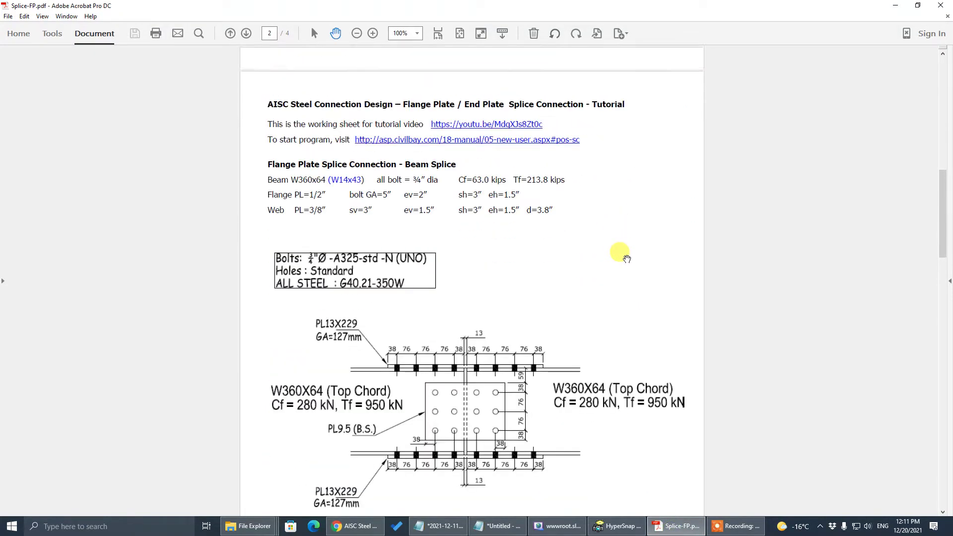
scroll(487, 343, "down", 1)
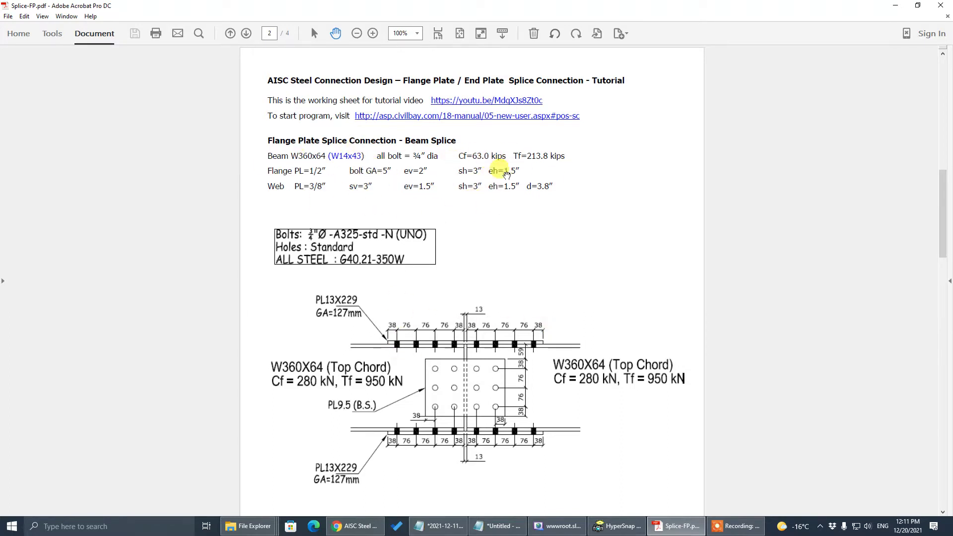
Switch to the connection design page in Chrome, accept the AISC 360-16 LRFD, kip-ft project settings, and choose Splice Connection as the connection type.
key("alt+Tab")
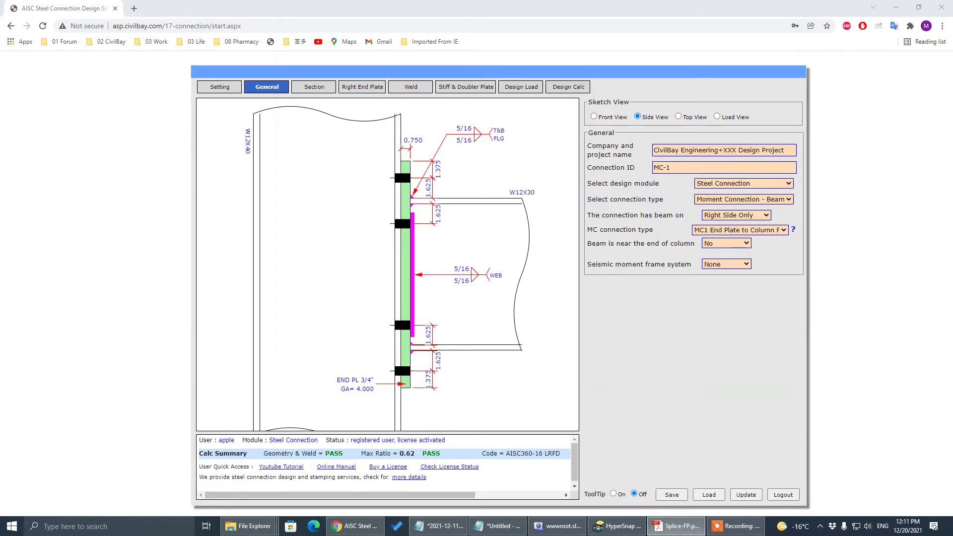
left_click(222, 86)
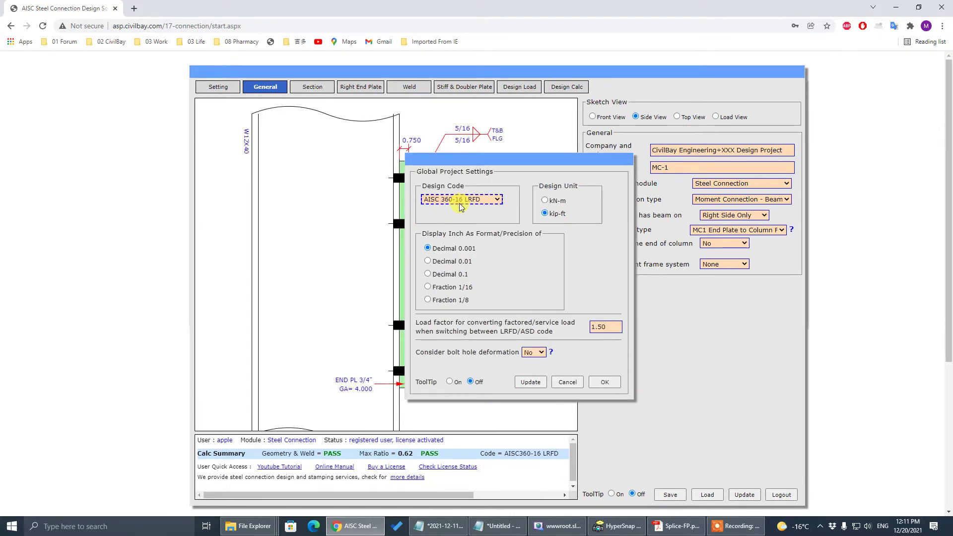
left_click(605, 384)
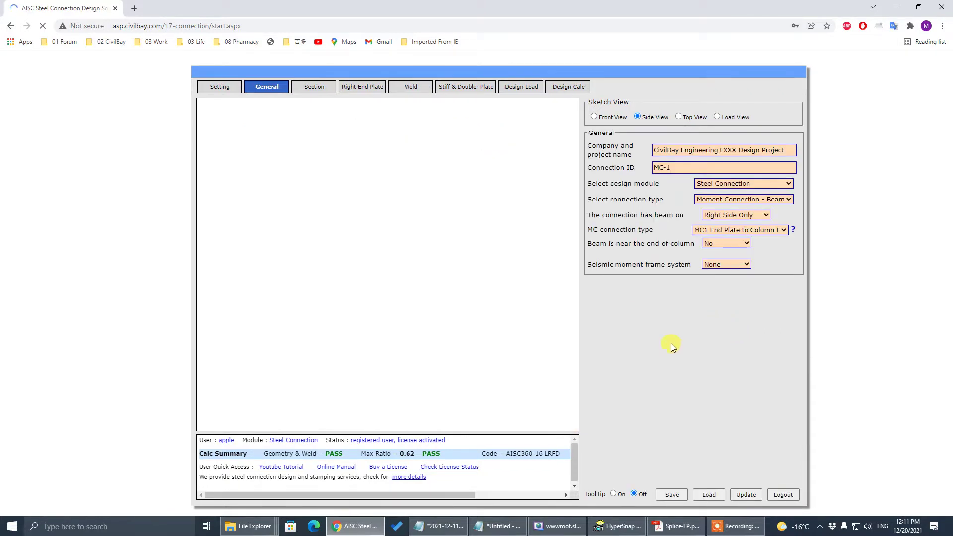
left_click(760, 201)
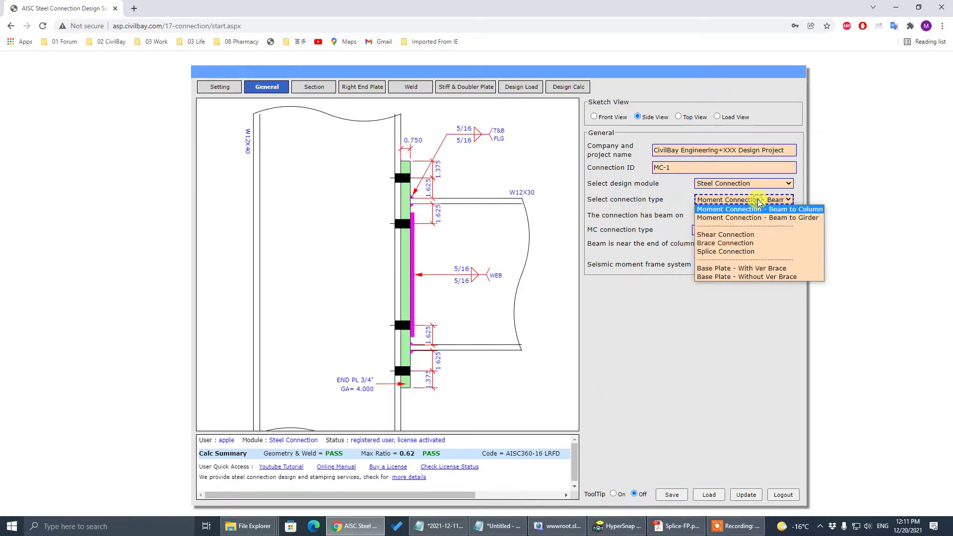
left_click(759, 251)
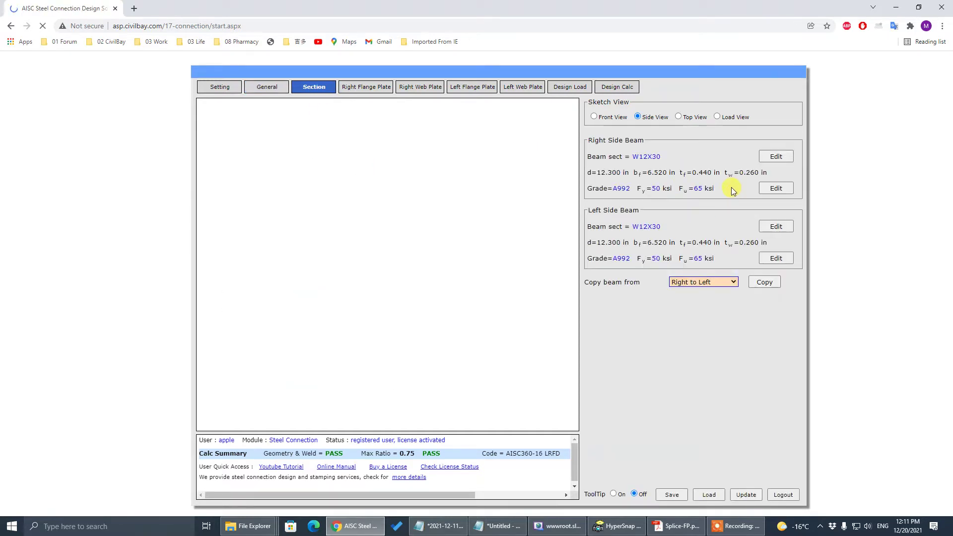
Set the right side beam section to W14X43 from the US AISC Shape DB v14.1 library.
left_click(774, 157)
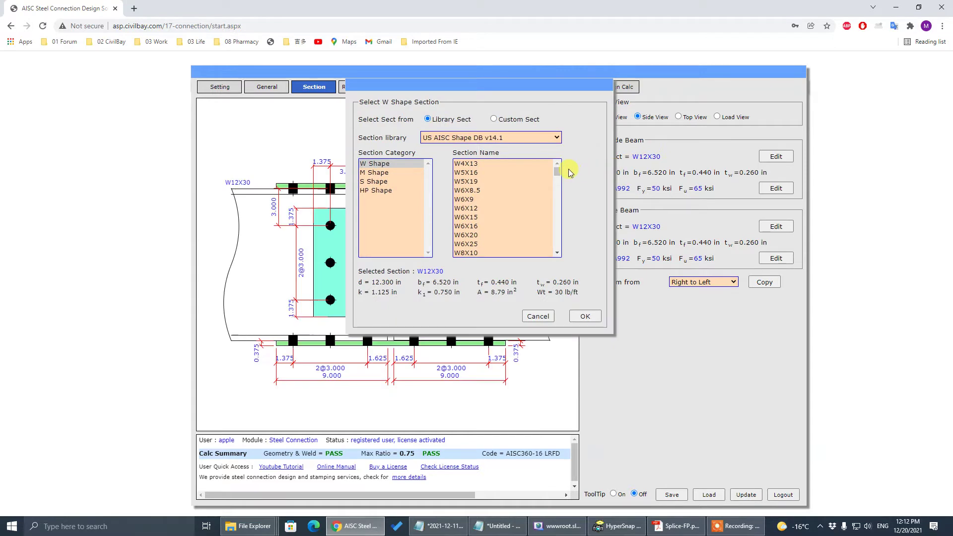
left_click_drag(557, 171, 558, 190)
left_click(469, 205)
left_click(594, 316)
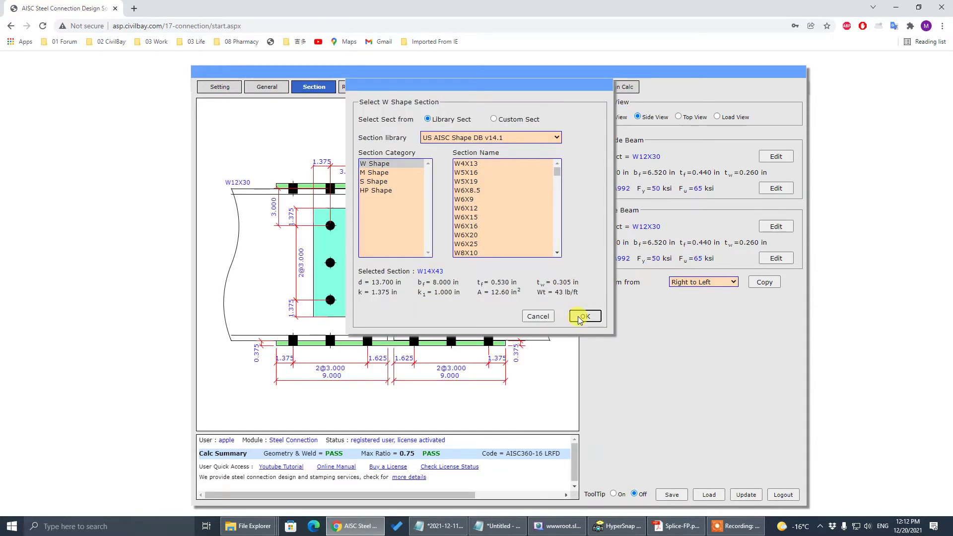
left_click(581, 317)
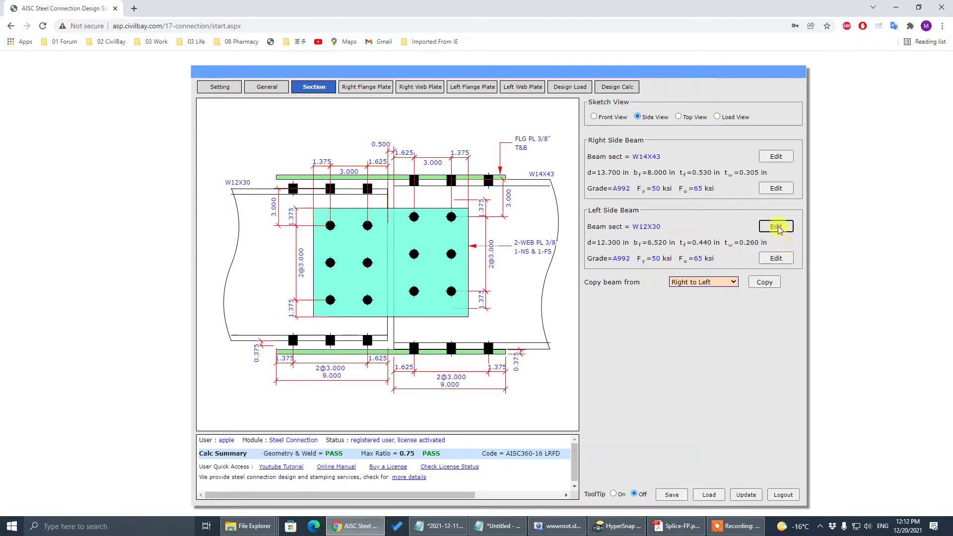
Set the left side beam section to W14X43 from the W Shape library.
left_click(793, 229)
left_click(784, 226)
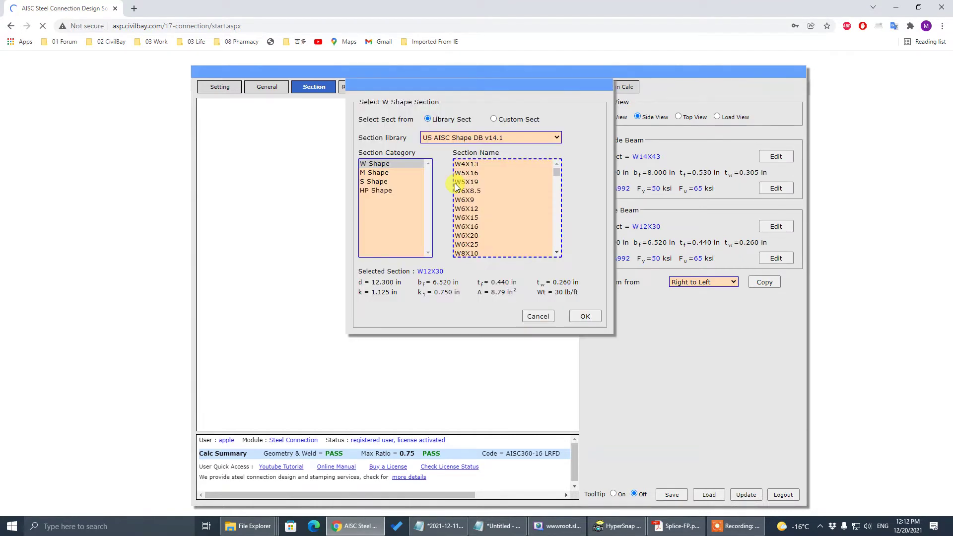
left_click_drag(557, 175, 558, 196)
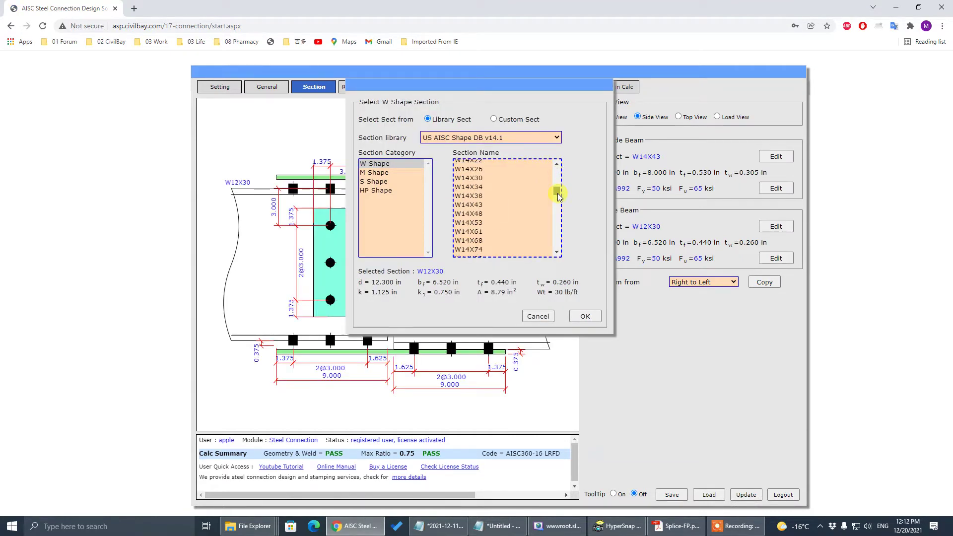
left_click(497, 205)
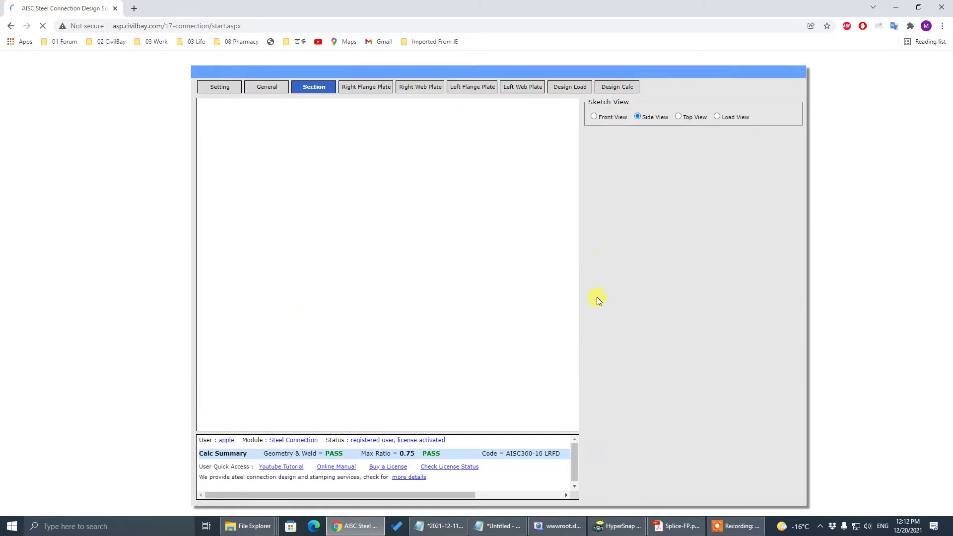
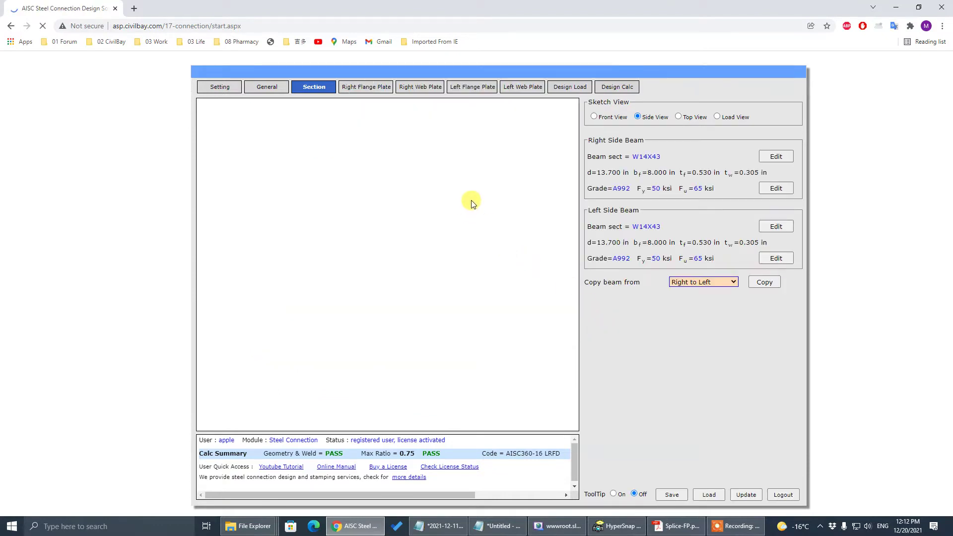
Give the right flange plate 4 horizontal bolt columns and a bolt gage of 5 in.
left_click(366, 89)
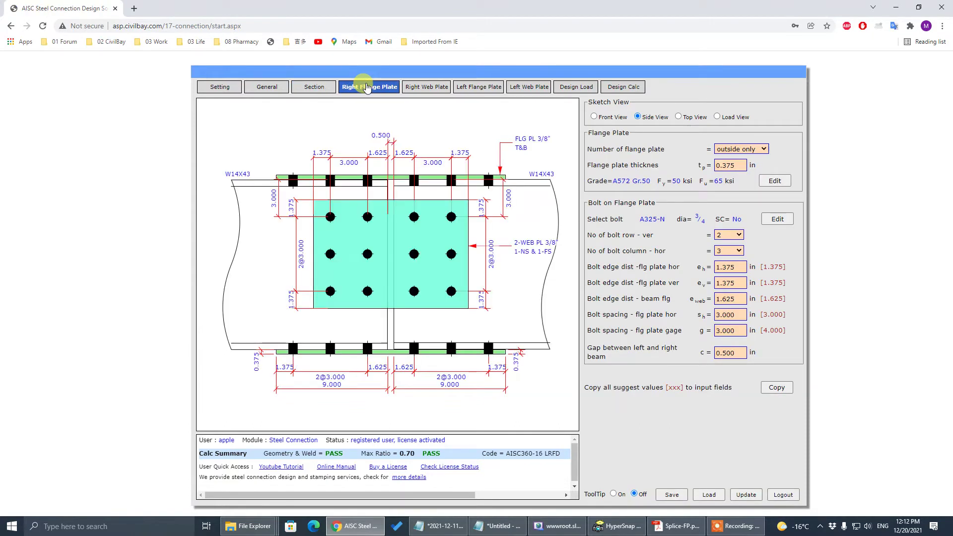
left_click(740, 251)
left_click(733, 281)
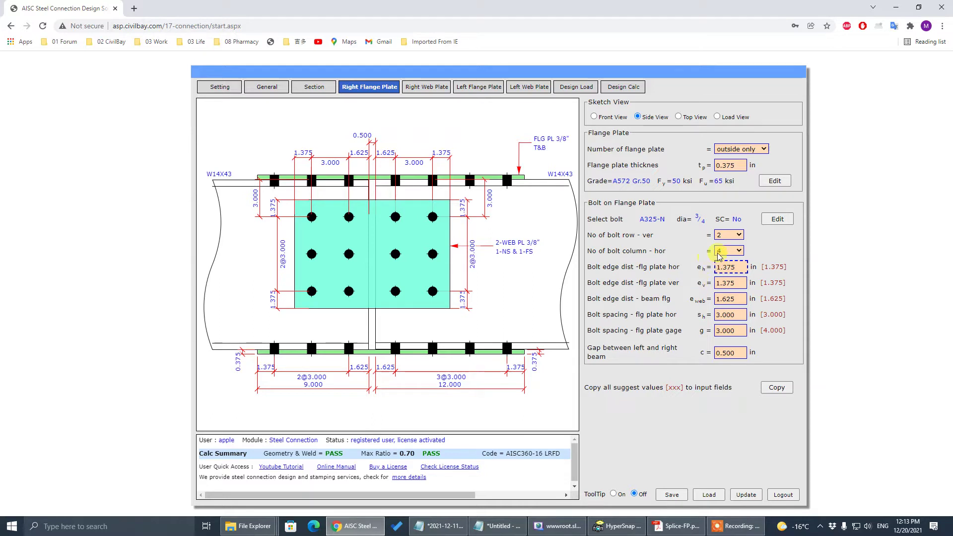
left_click(735, 287)
left_click(734, 311)
key("Tab")
type("5")
key("Return")
left_click(786, 391)
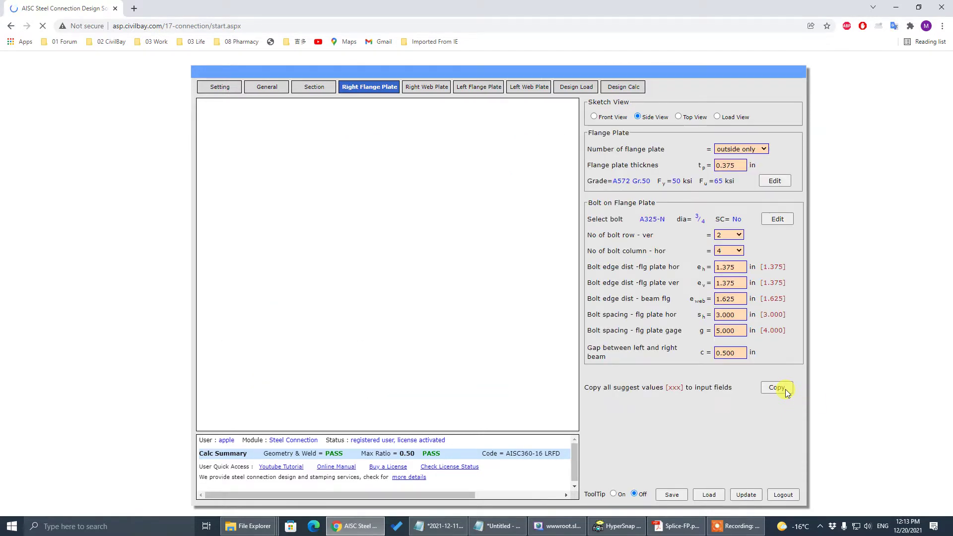
Set the right flange plate thickness to 0.5 in.
left_click(733, 165)
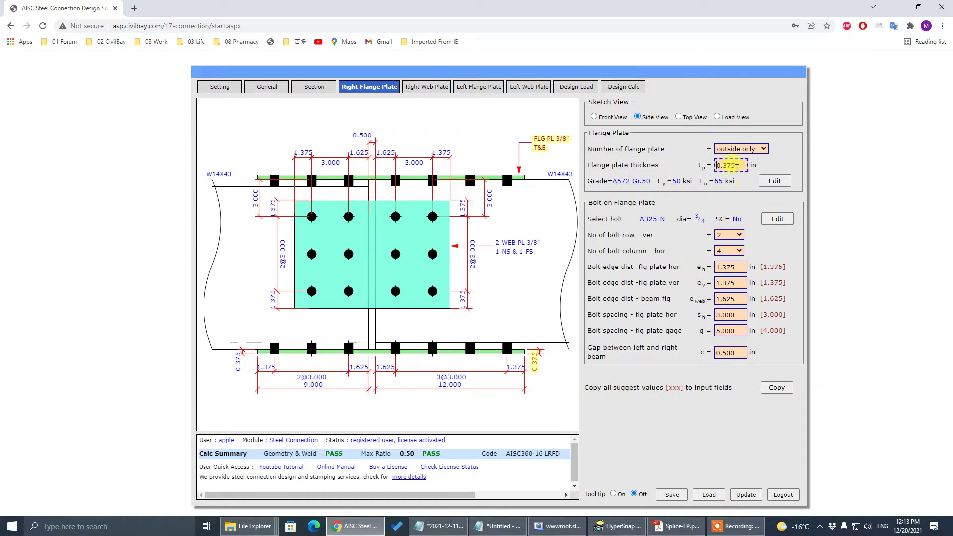
type("0.5")
left_click(663, 231)
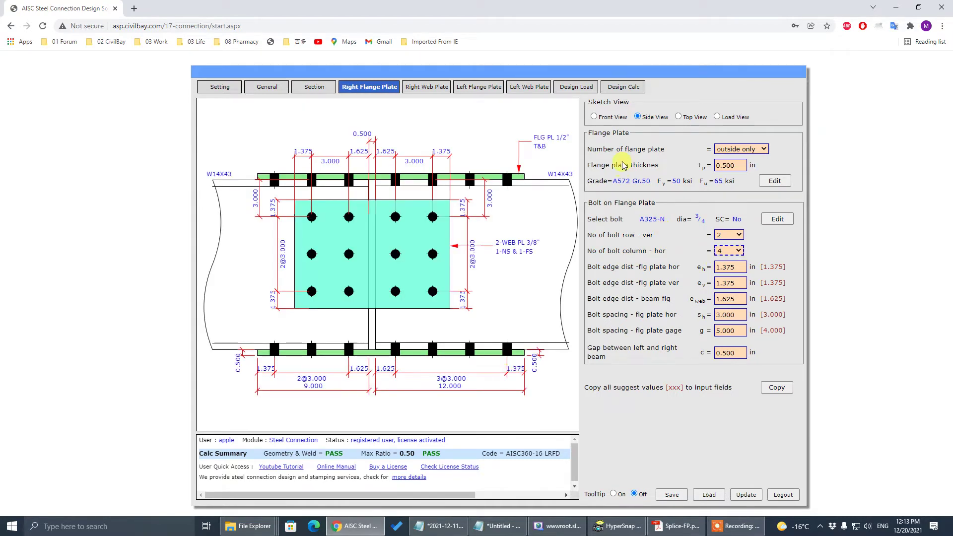
Show the sketch in Top View and set the right flange plate's horizontal bolt edge distance to 1.5 in.
left_click(678, 117)
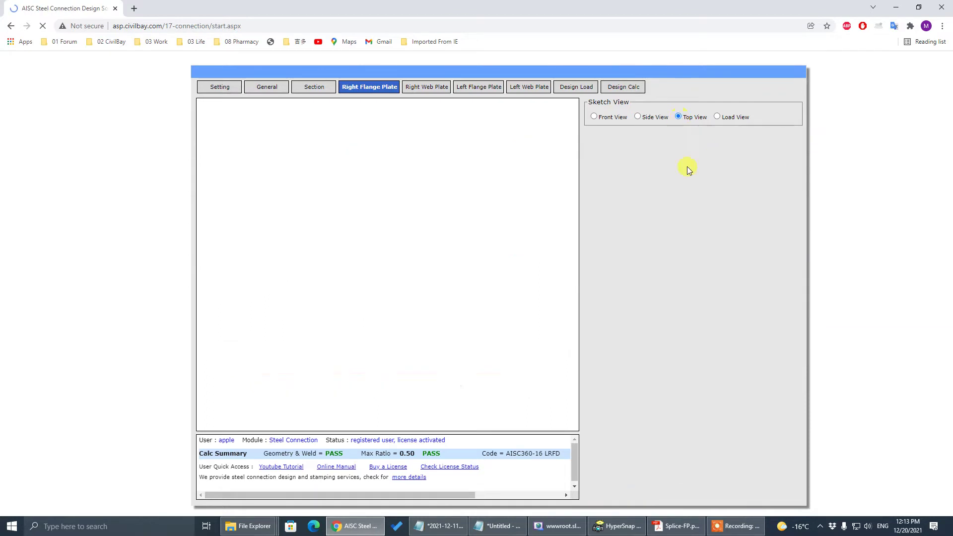
left_click(745, 268)
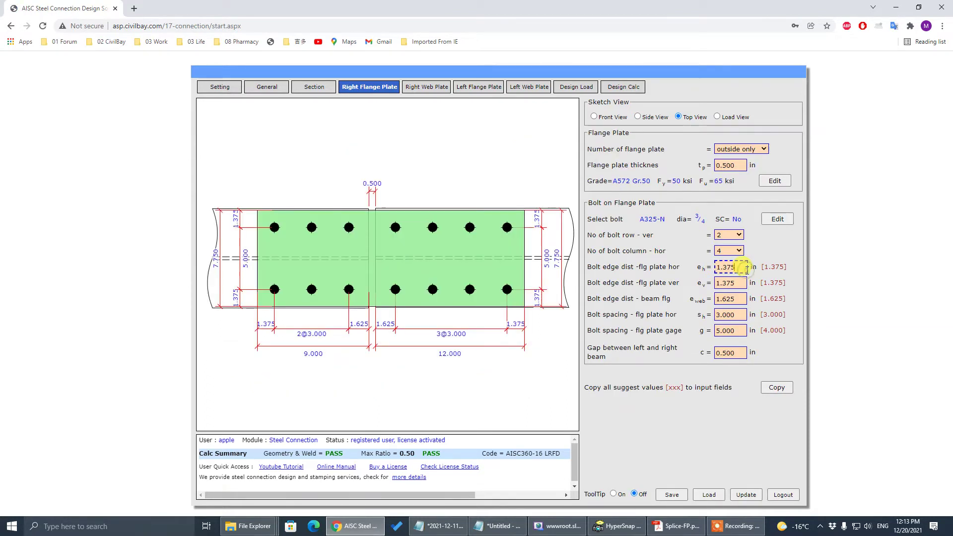
left_click(655, 285)
left_click(719, 267)
left_click_drag(740, 267, 617, 268)
type("1")
key("Tab")
Set the right flange plate's vertical bolt edge distance to 2 in and beam flange edge distance to 1.5 in, and update the sketch.
left_click(725, 282)
left_click_drag(739, 283, 655, 284)
type("2")
left_click(739, 298)
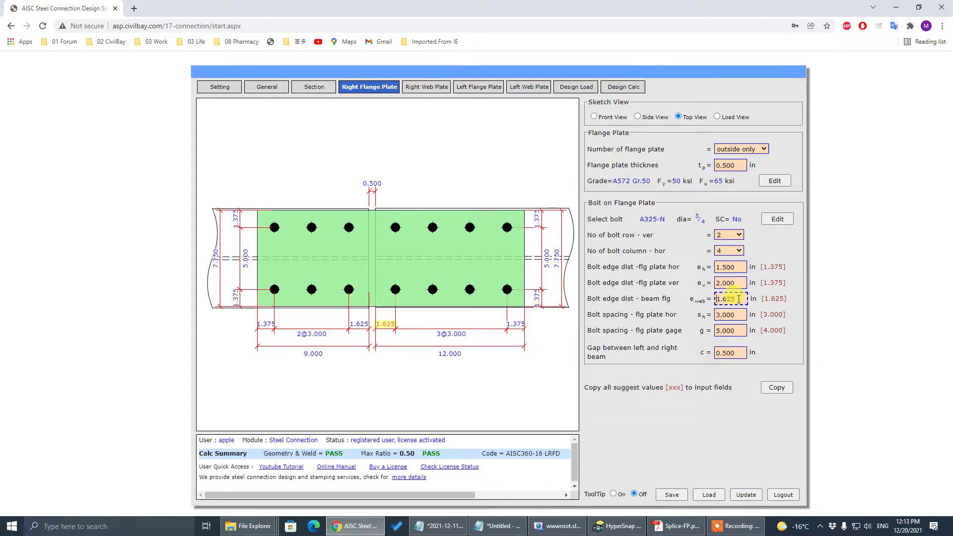
left_click_drag(739, 298, 655, 300)
type("1.5")
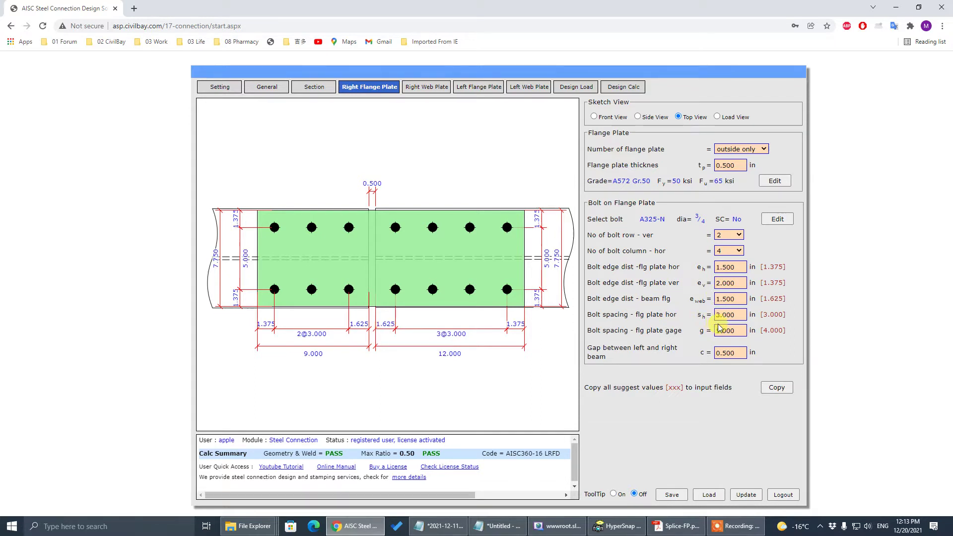
left_click(726, 351)
left_click(744, 500)
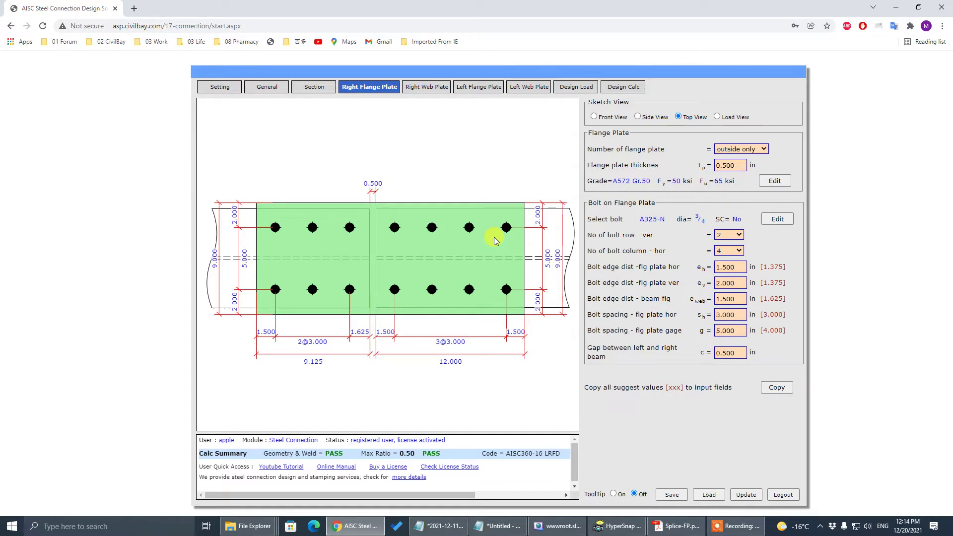
Return the sketch to Side View and set the right web plate's first bolt starting distance to 3.8 in.
left_click(637, 117)
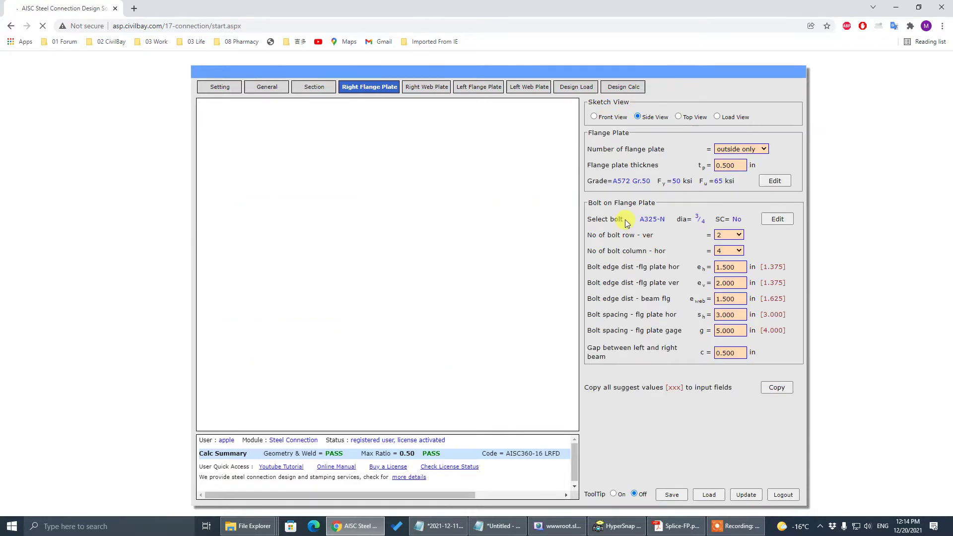
left_click(428, 88)
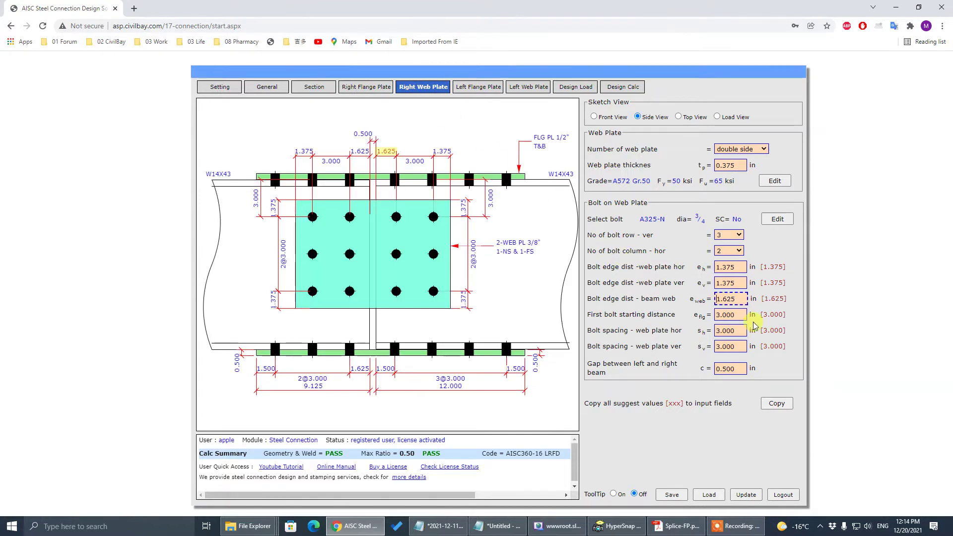
left_click_drag(739, 315, 620, 314)
type("3.8")
left_click(620, 314)
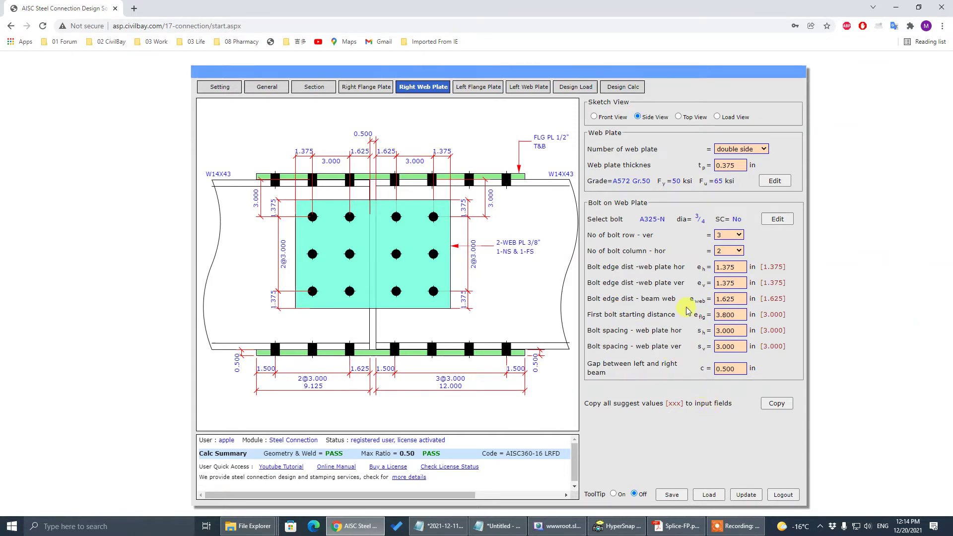
Set the right web plate's horizontal and vertical bolt edge distances to 1.5 in.
left_click(723, 267)
left_click_drag(732, 269, 625, 275)
type("1")
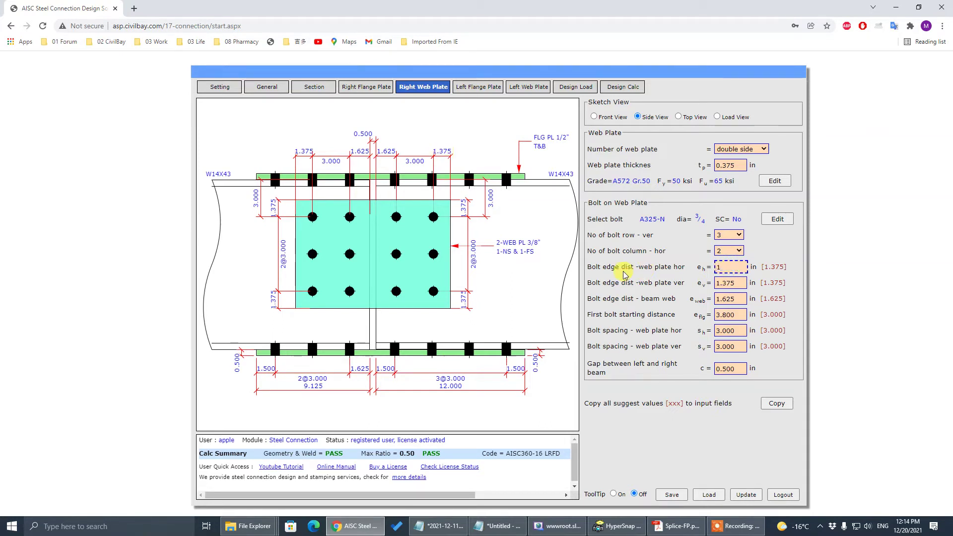
type(".5")
key("Tab")
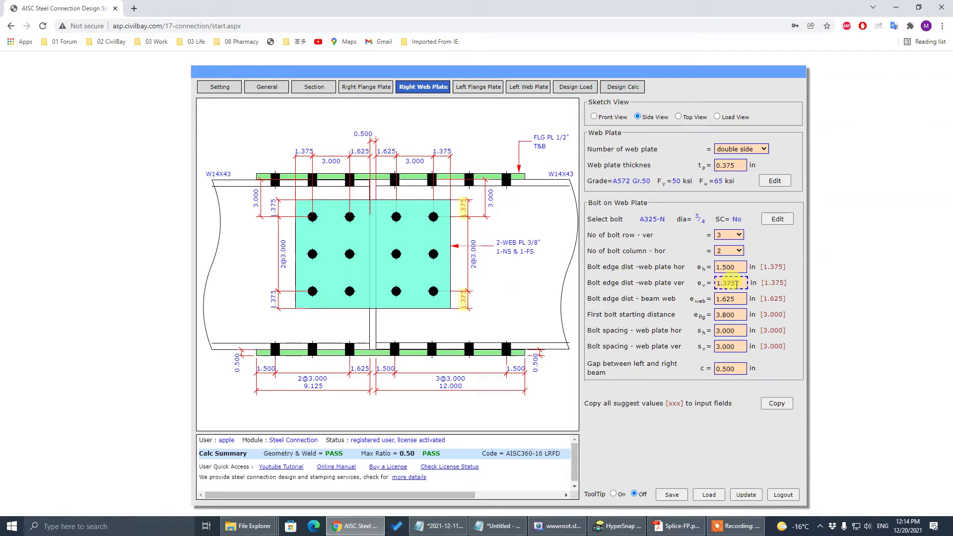
left_click_drag(741, 283, 605, 285)
type("1.5")
key("Tab")
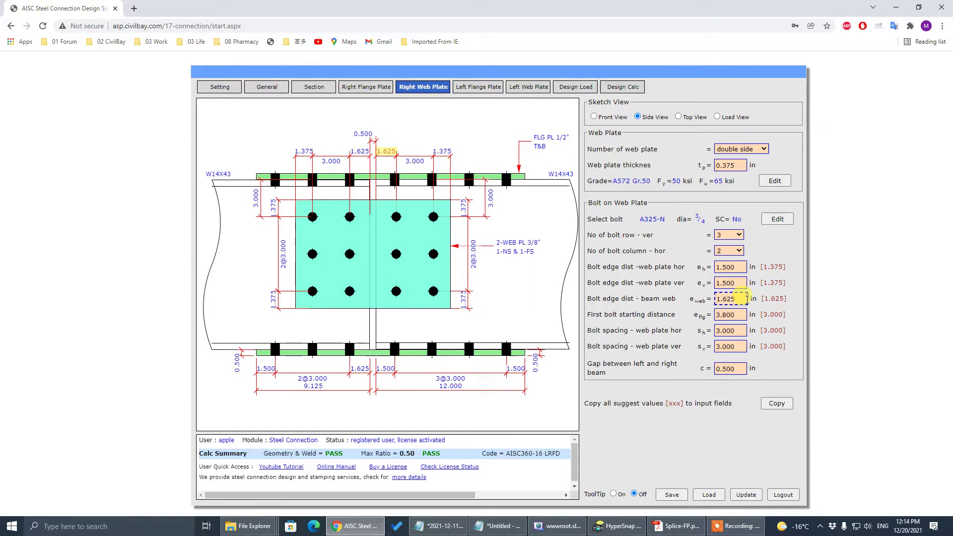
Set the right web plate's beam web bolt edge distance to 1.5 in, and check the bolt spacing and beam gap inputs.
left_click_drag(745, 297, 644, 298)
type("1.5")
key("Tab")
left_click(732, 330)
left_click(732, 347)
left_click(741, 368)
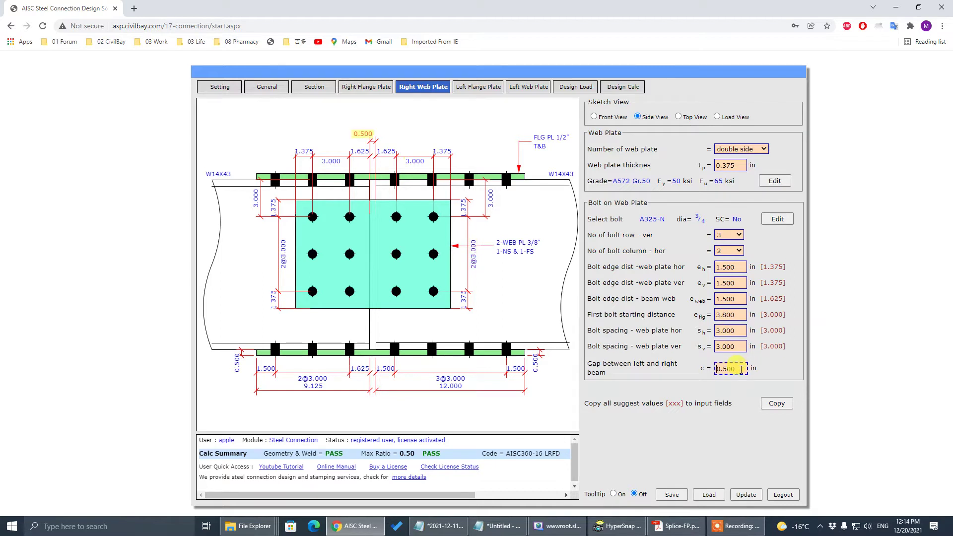
Update the sketch and copy the beam settings from Right to Left.
left_click(746, 494)
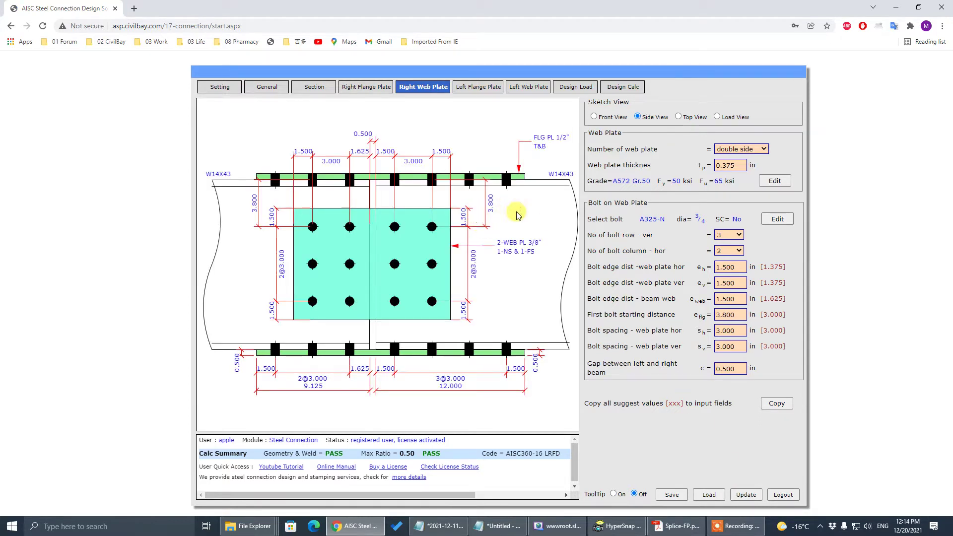
left_click(263, 90)
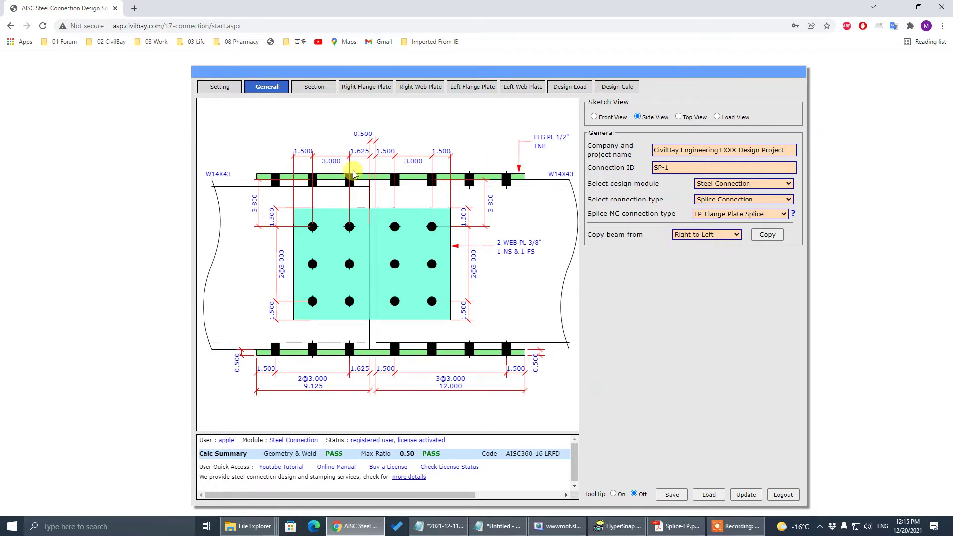
left_click(773, 236)
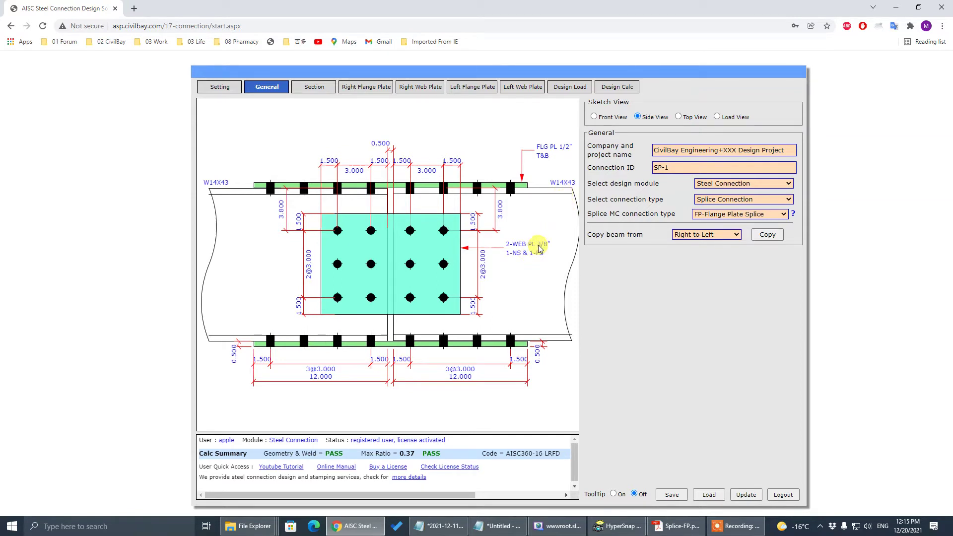
Set the beam moment and the beam shear load at the splice to 0 in the design loads.
left_click(565, 88)
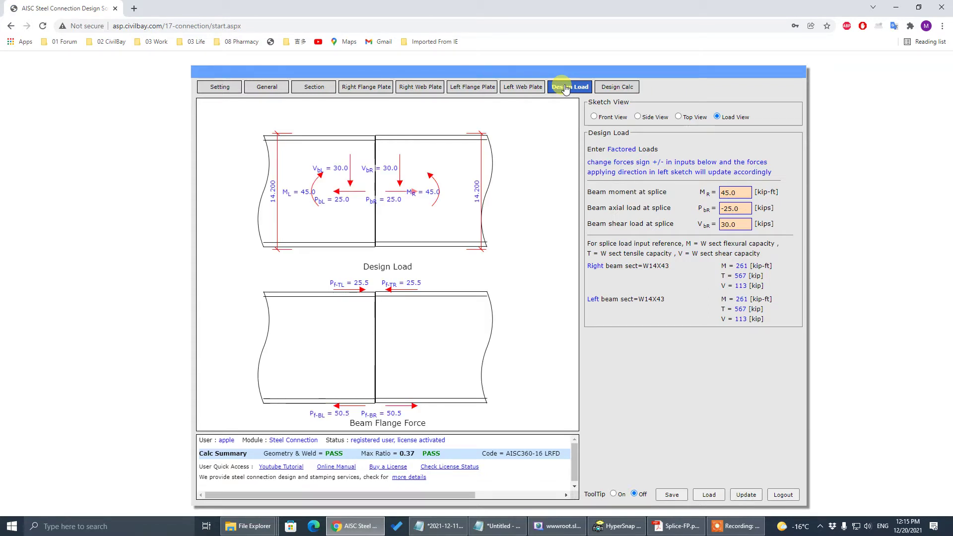
left_click(744, 209)
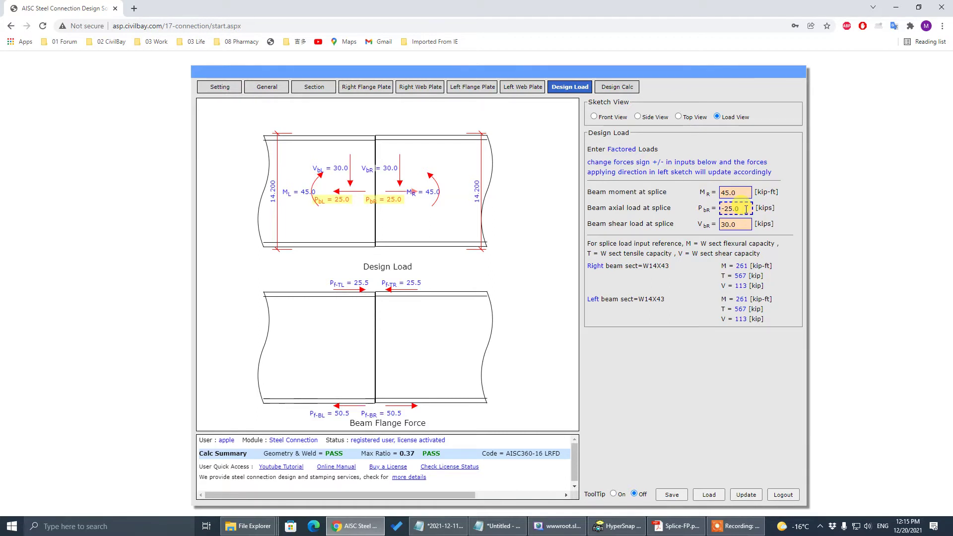
left_click(746, 193)
left_click_drag(748, 192, 612, 196)
type("0")
key("Tab")
key("Tab")
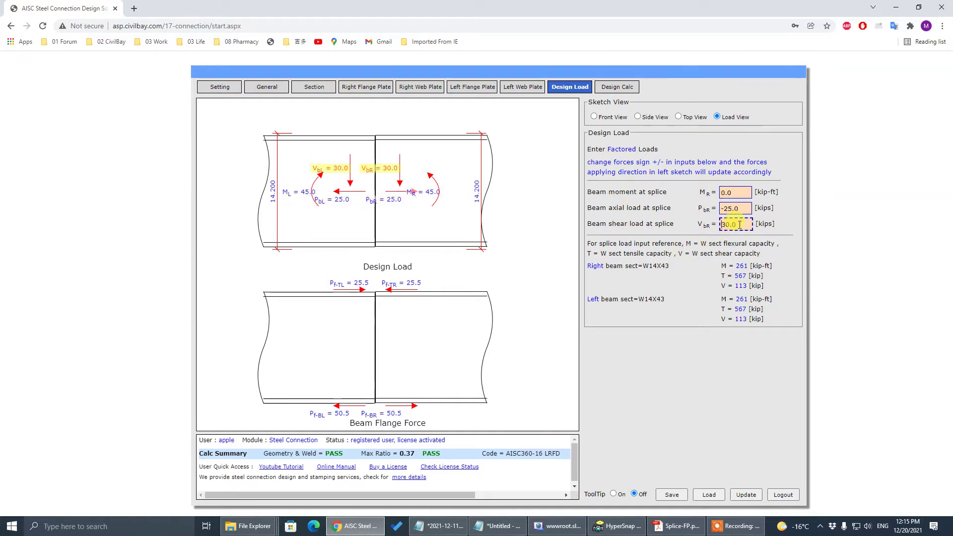
type("0")
Set the beam axial load at the splice to -213.8 kips and update the calculation.
key("shift+Tab")
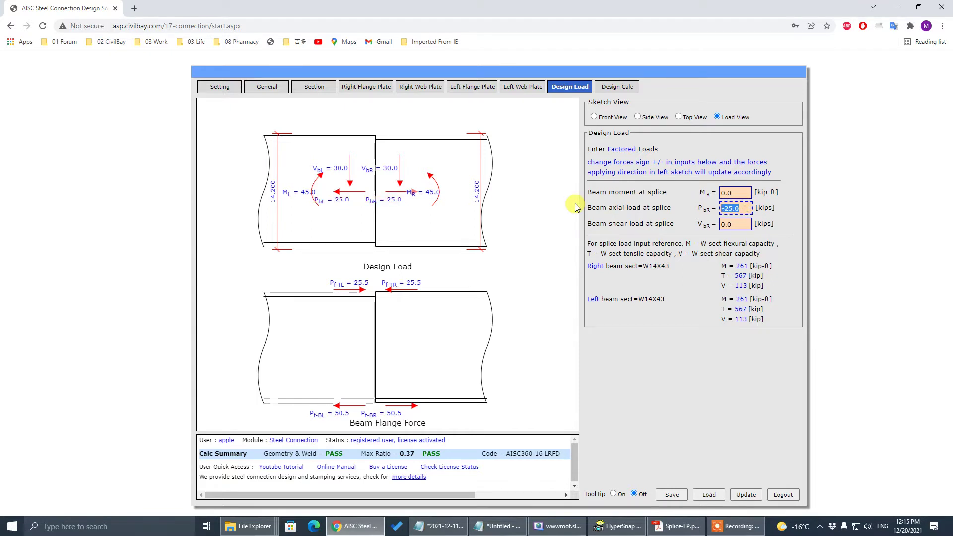
type("-213.")
left_click(746, 494)
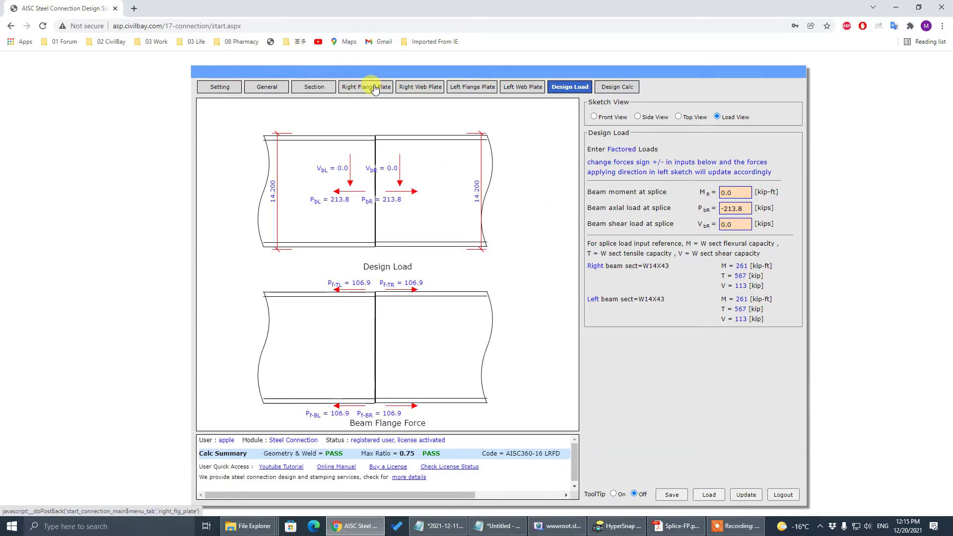
Include the Right Beam section in the design calculation, expand all results and open the printable report.
left_click(373, 88)
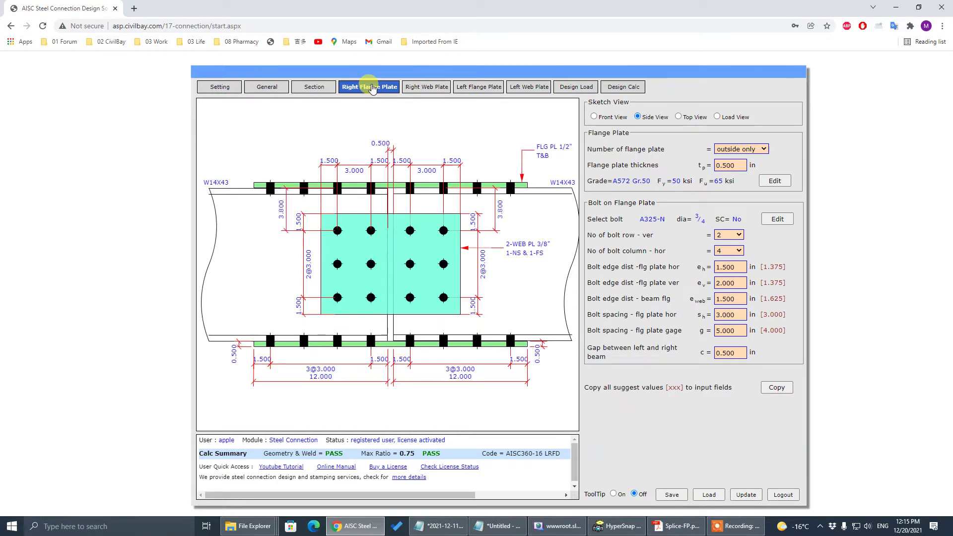
left_click(618, 87)
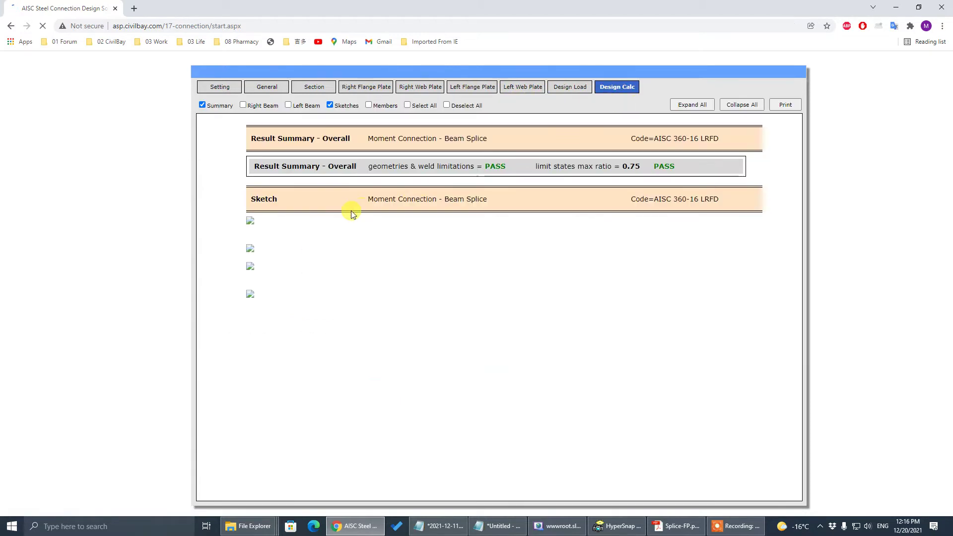
left_click(256, 105)
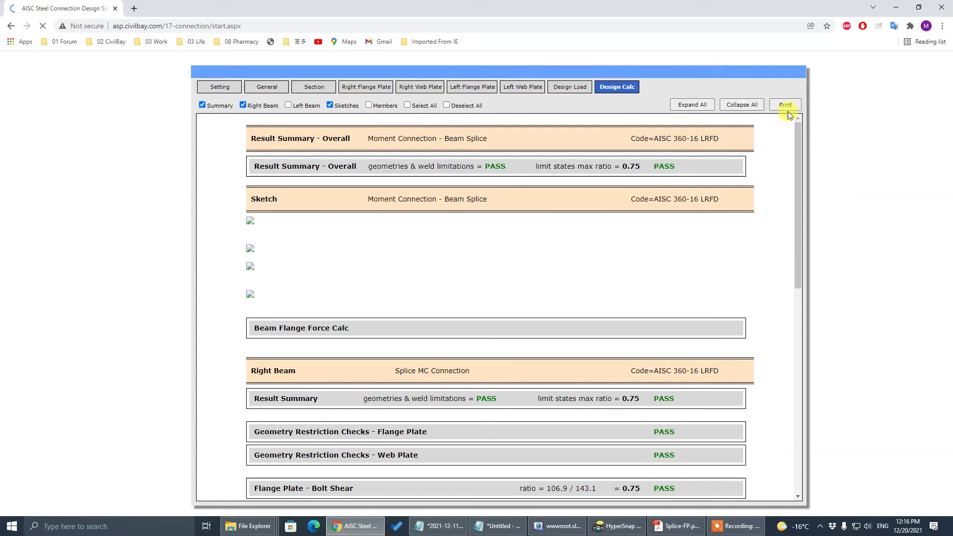
left_click(704, 105)
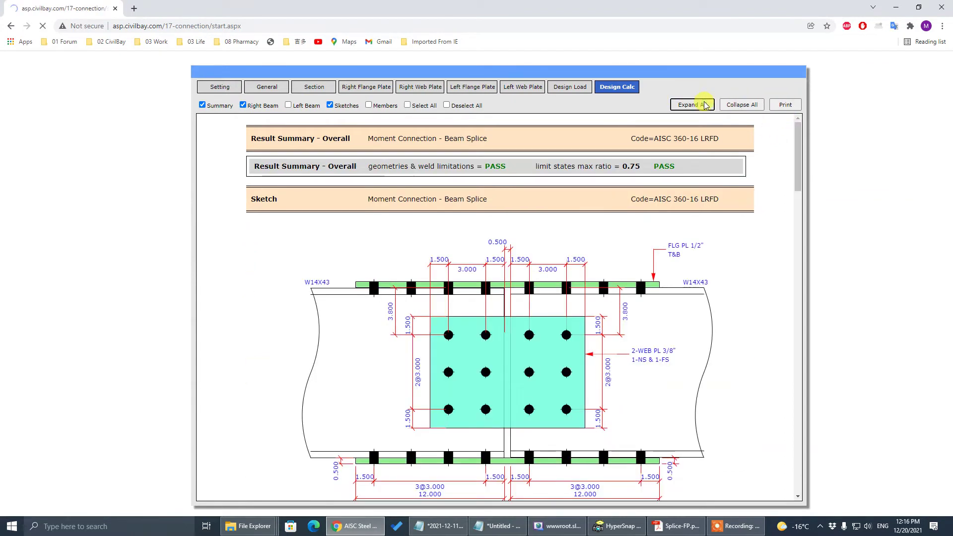
left_click(789, 105)
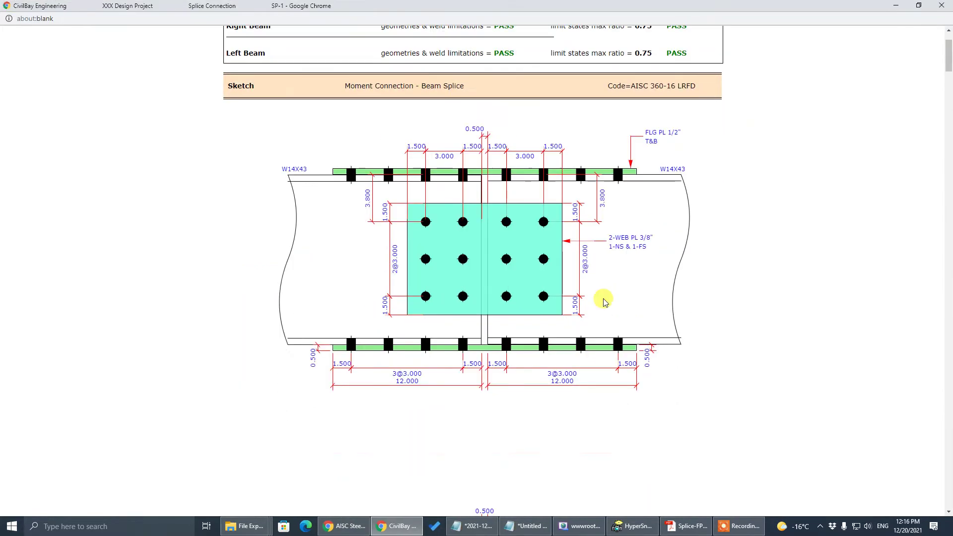
Review the result summary, splice sketches and load diagram in the printable report, and close it.
scroll(604, 300, "down", 12)
scroll(604, 297, "up", 5)
scroll(606, 294, "down", 4)
scroll(606, 290, "up", 12)
scroll(614, 270, "down", 14)
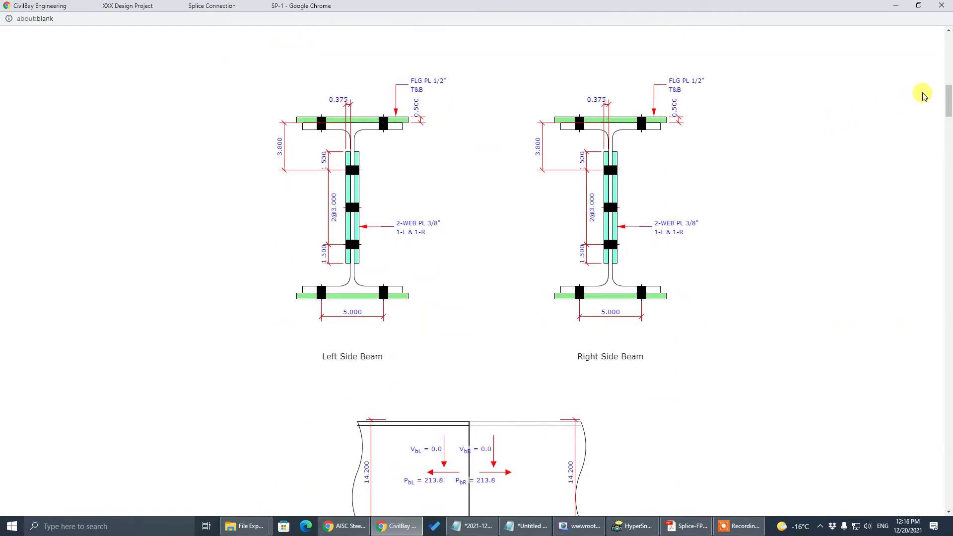
left_click_drag(948, 102, 899, 81)
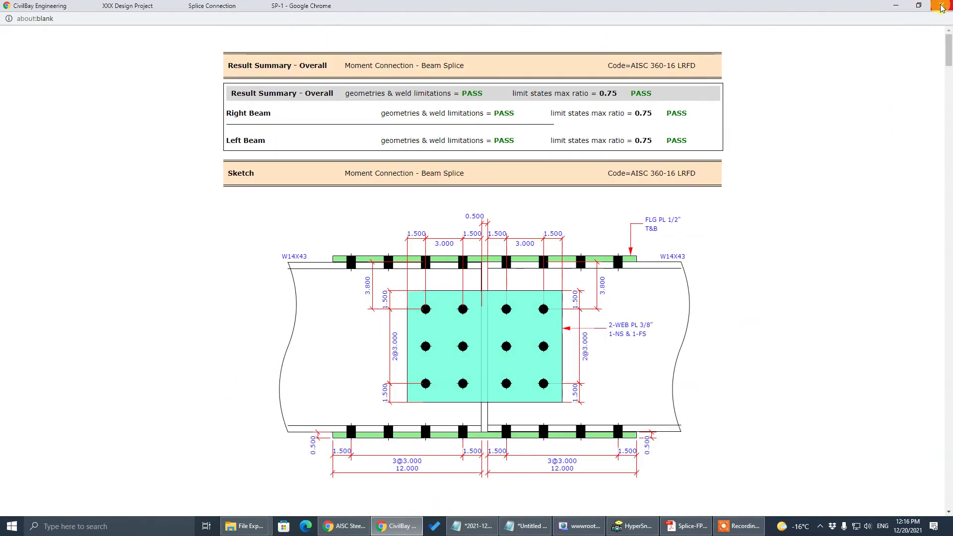
left_click(941, 7)
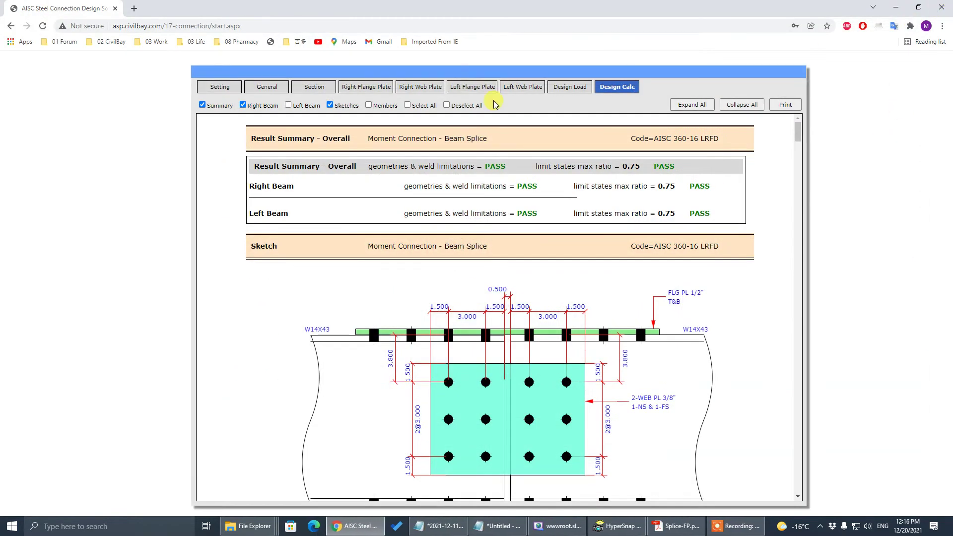
Return to the general settings and look up the End Plate Splice Connection values in the Splice-FP.pdf worksheet.
left_click(266, 88)
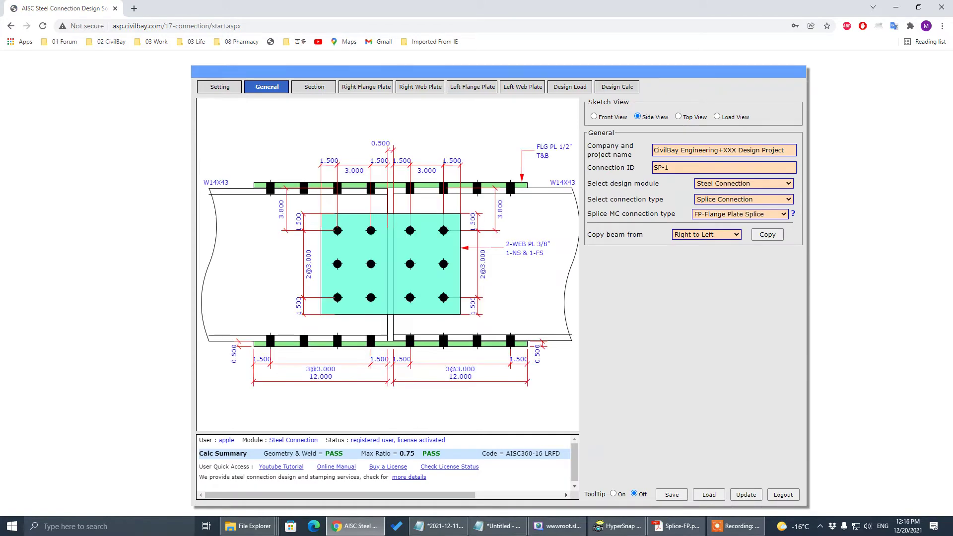
left_click(676, 526)
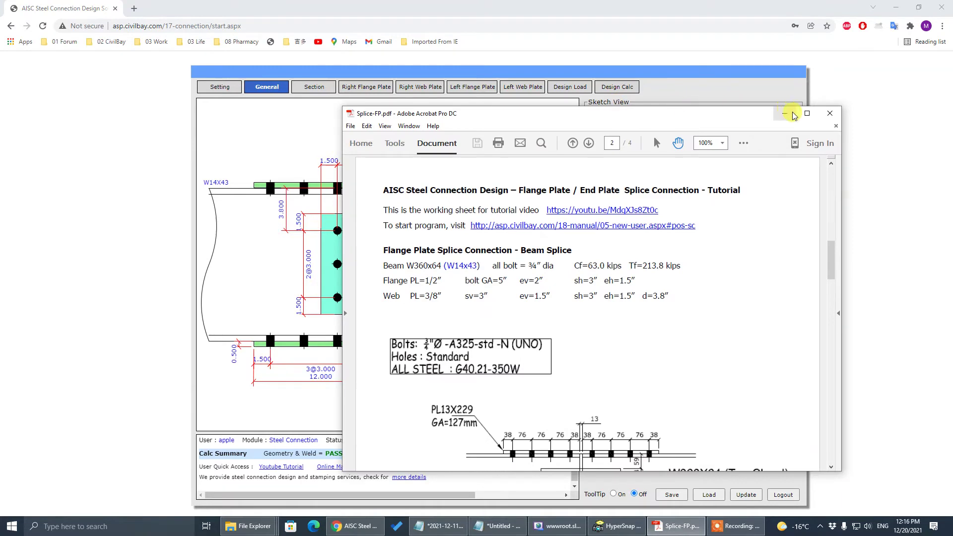
left_click(808, 114)
scroll(551, 317, "down", 10)
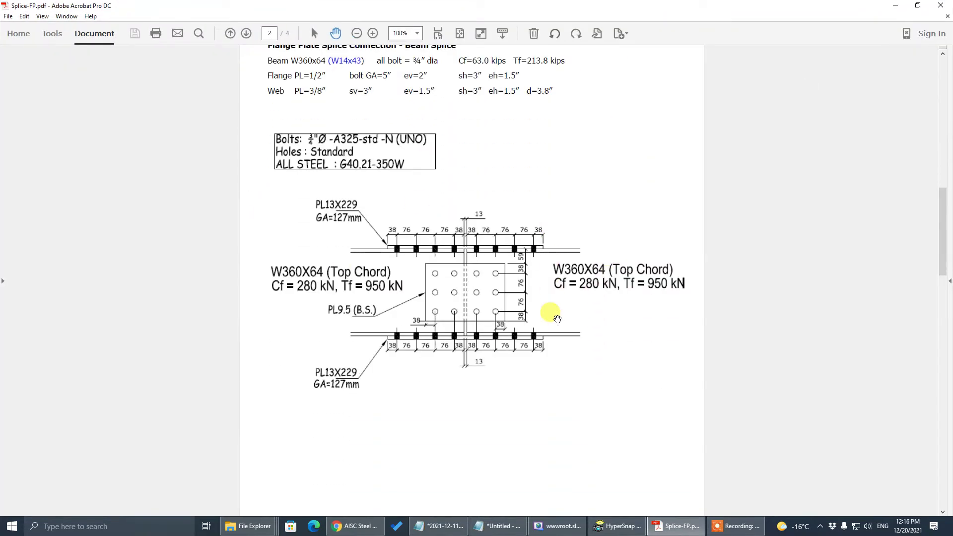
scroll(562, 315, "down", 10)
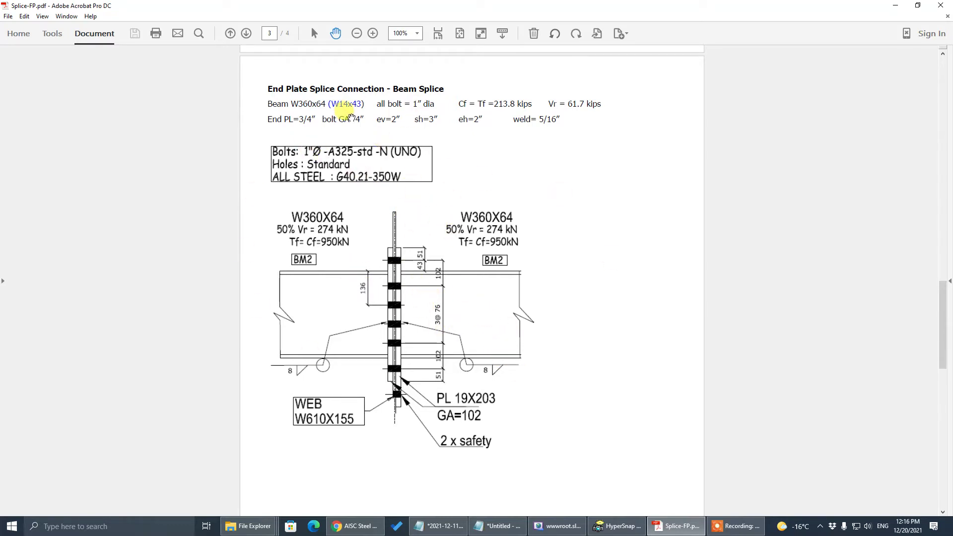
left_click(895, 5)
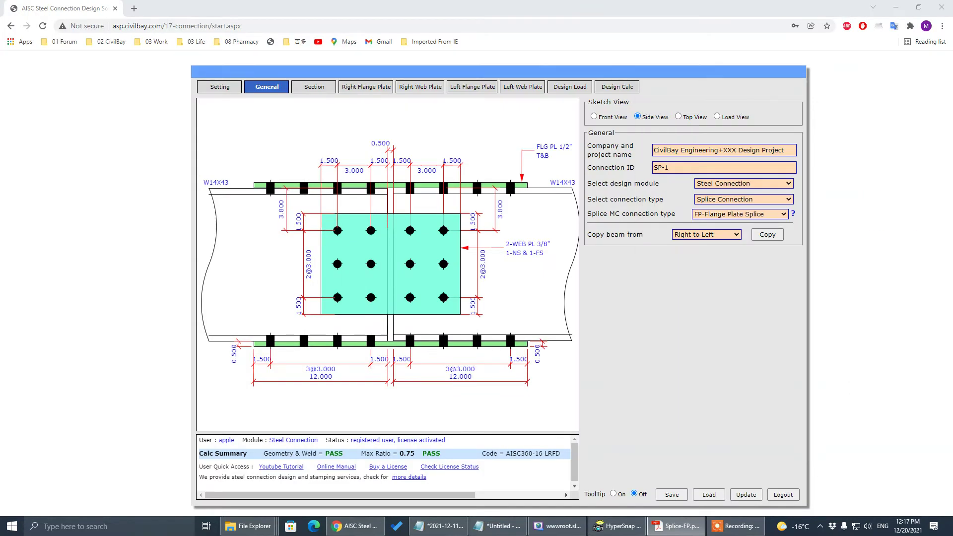
Change the splice connection type to EP-End Plate Splice and set its extra rows of web bolts to 2.
left_click(752, 215)
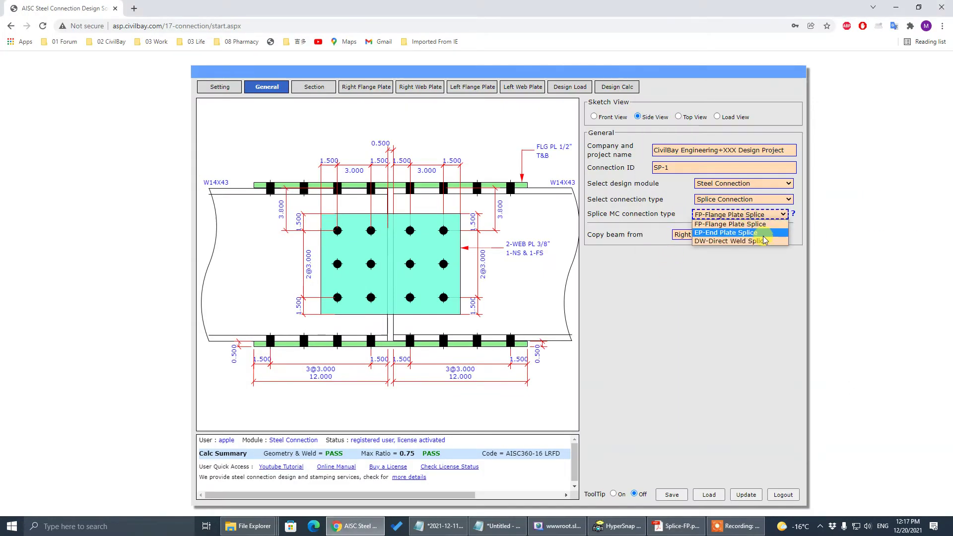
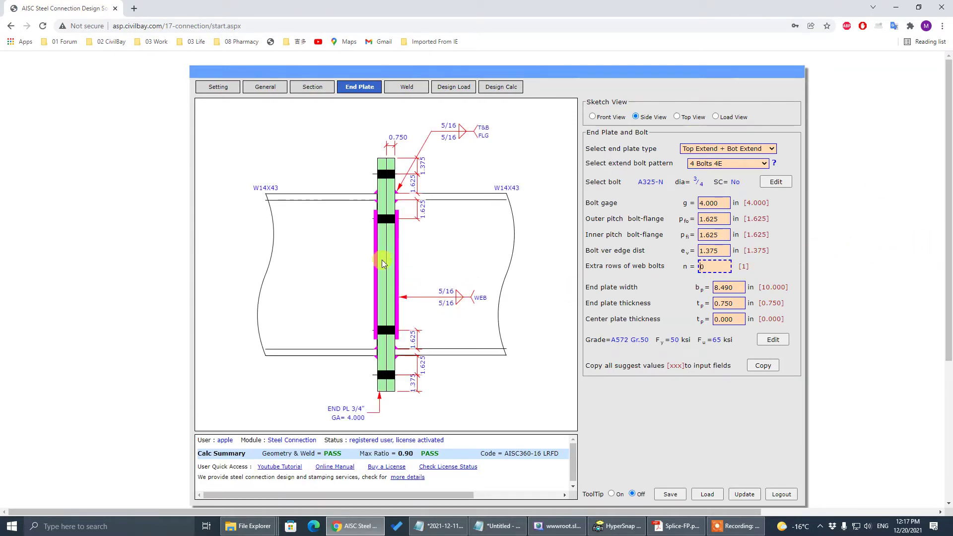
double_click(714, 267)
type("2")
left_click(650, 277)
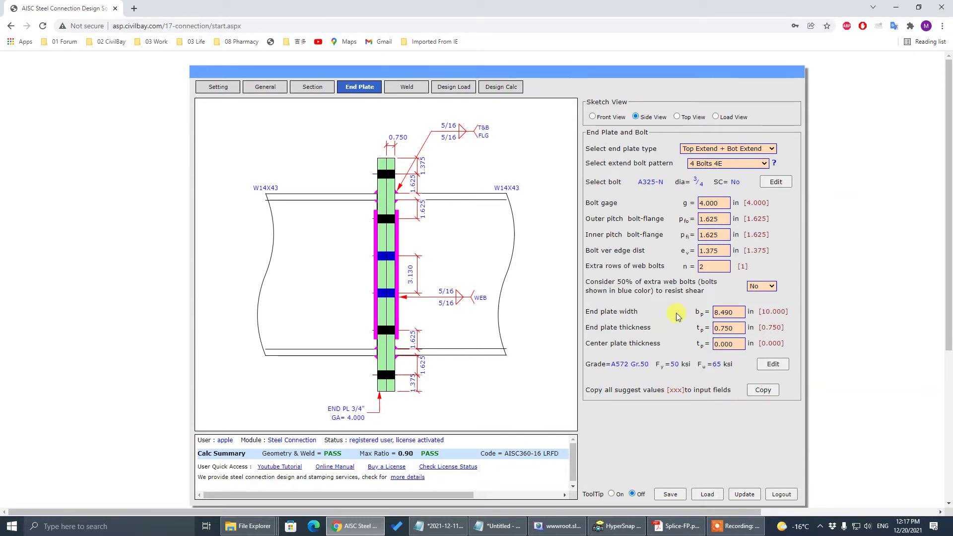
Set the end plate's outer and inner bolt-flange pitches to 2 in.
double_click(721, 219)
type("2")
key("Tab")
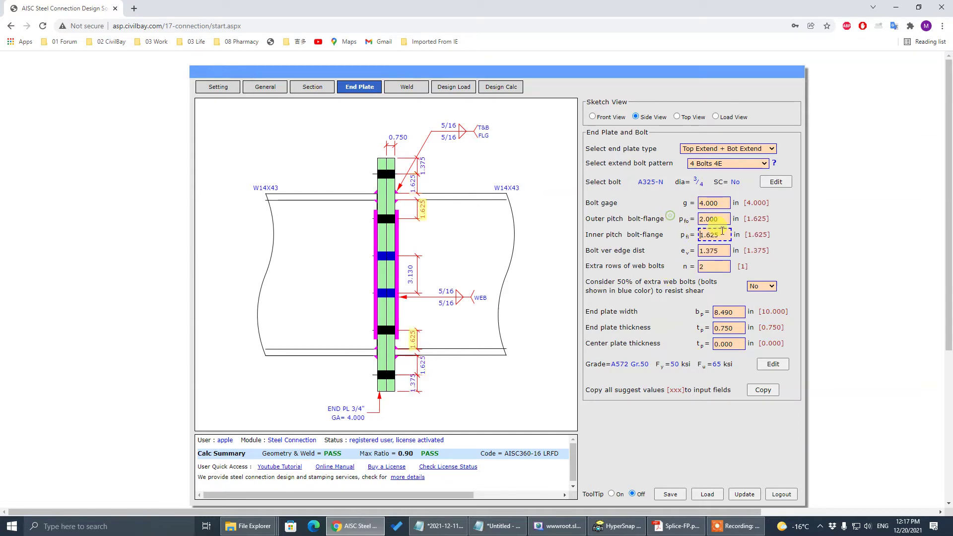
type("2")
left_click(666, 233)
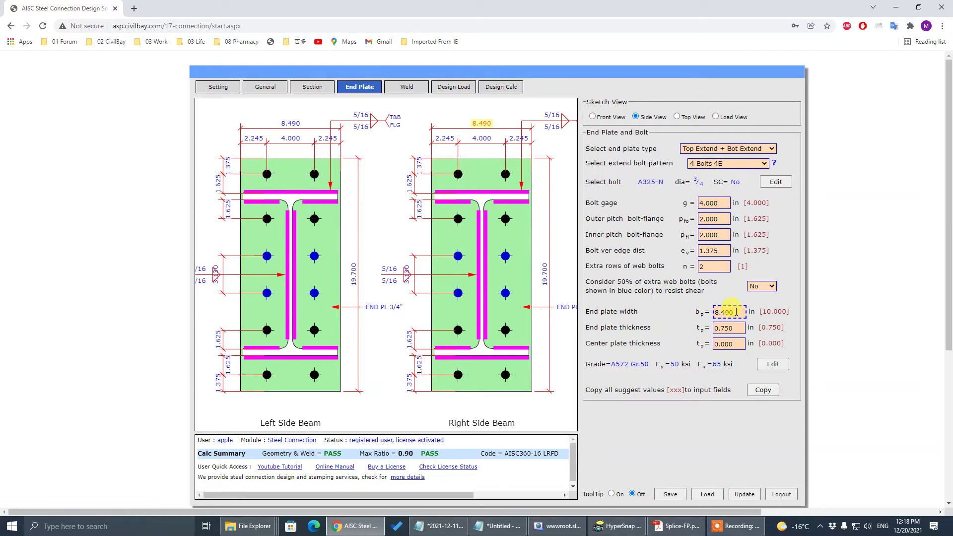
Set the end plate width to 8 in.
left_click_drag(738, 311, 654, 311)
type("8")
key("Tab")
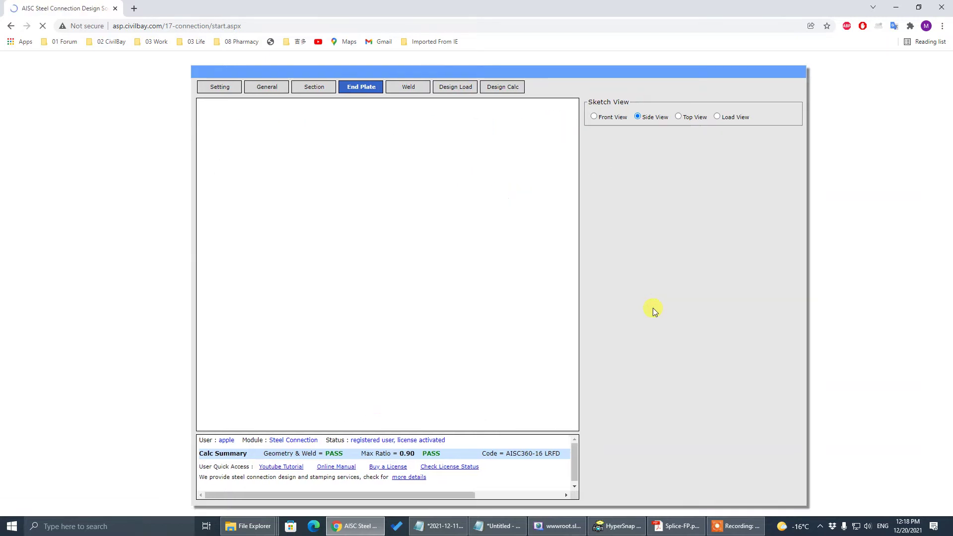
Set the center plate thickness to 0.5 in and update the sketch.
left_click(735, 343)
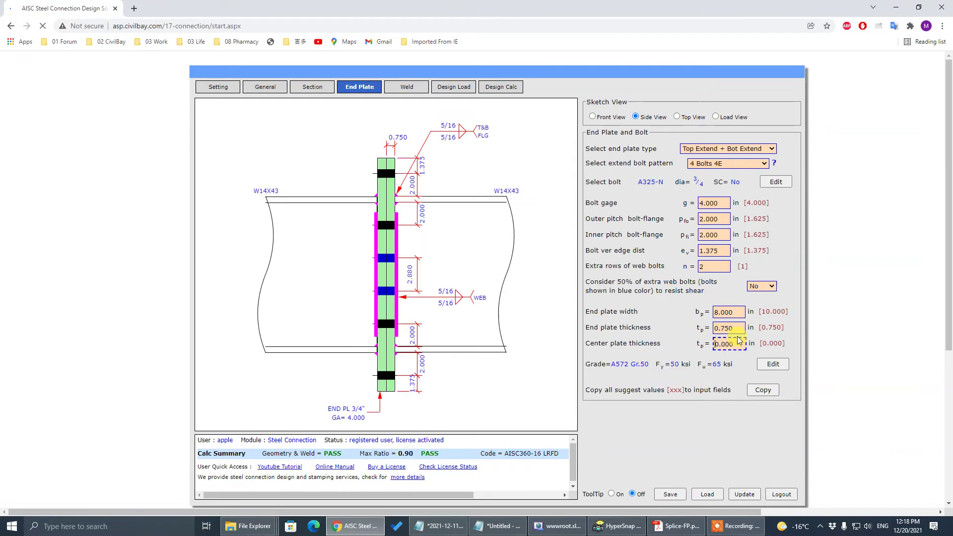
left_click_drag(739, 343, 645, 341)
key("BackSpace")
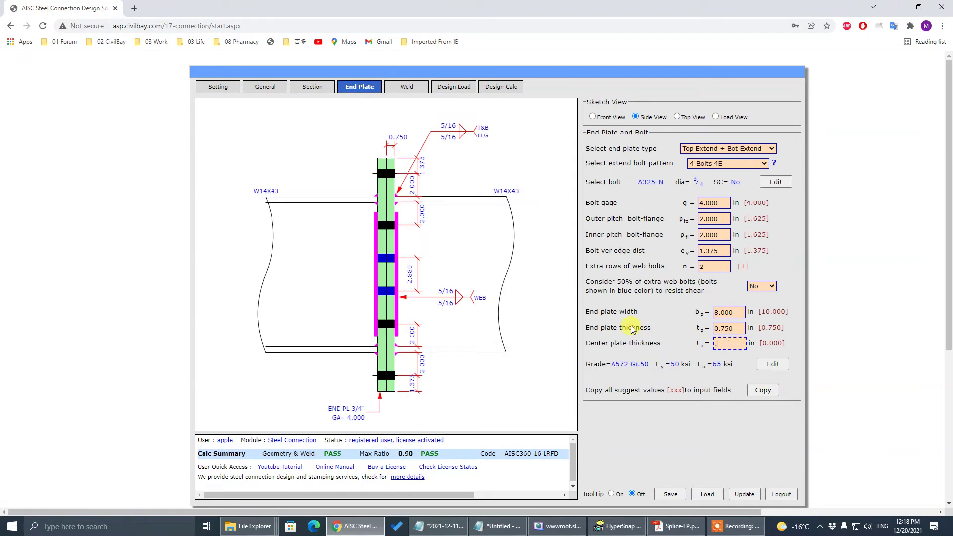
key("Tab")
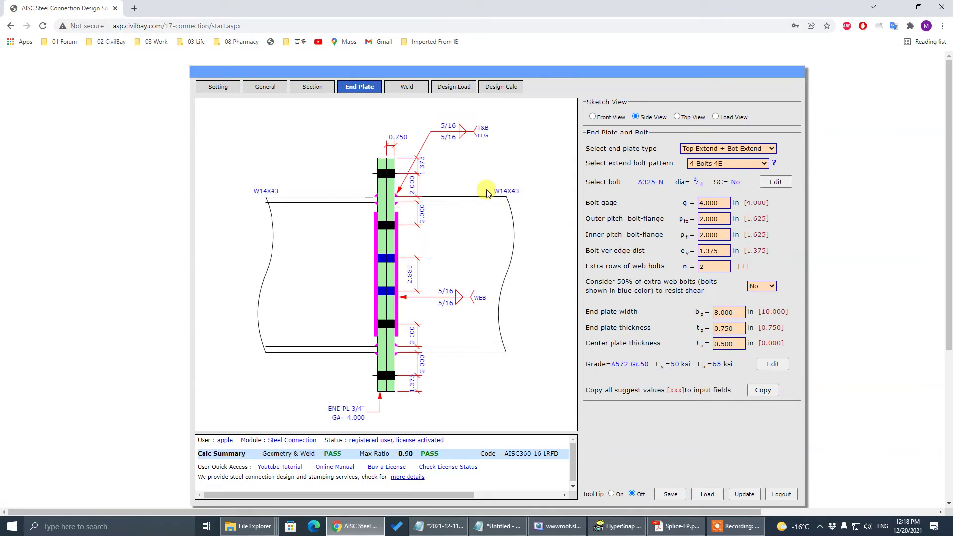
left_click(744, 494)
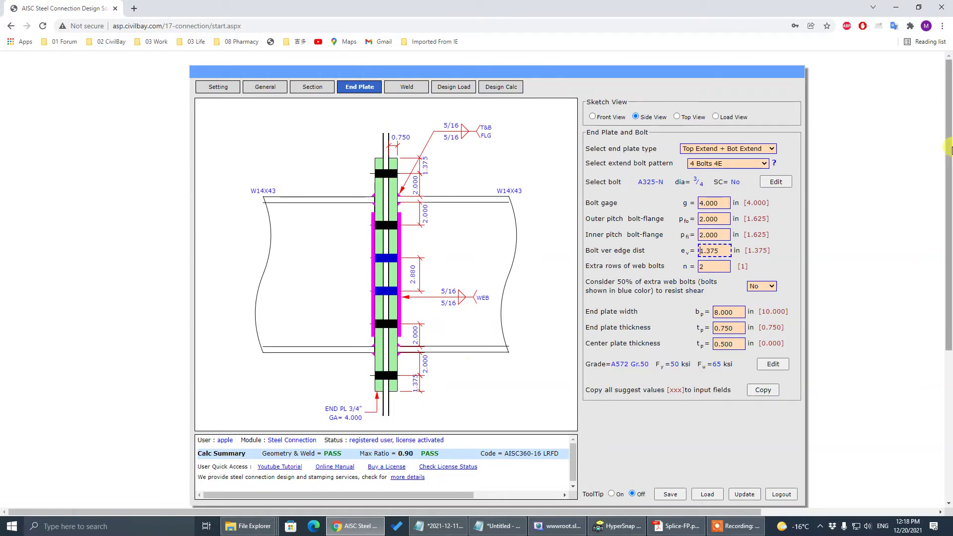
Consult the end plate splice data in Splice-FP.pdf and set the end plate bolt diameter to 1 in.
left_click(676, 526)
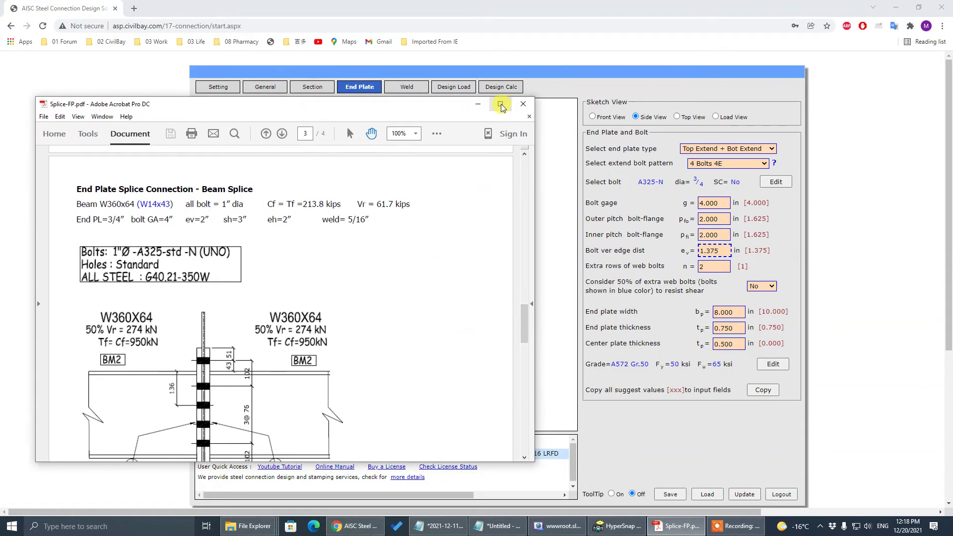
left_click(513, 104)
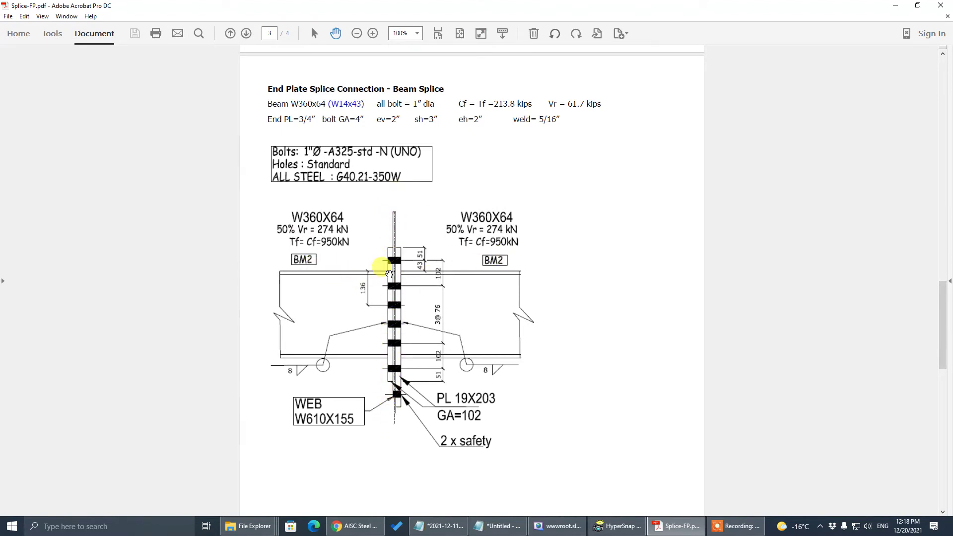
key("super+Down")
key("super+Down")
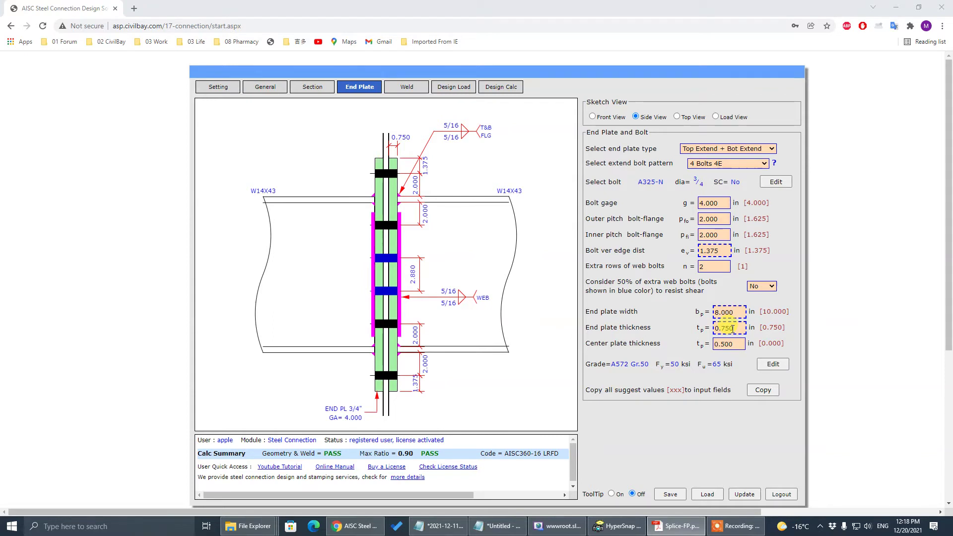
left_click(660, 335)
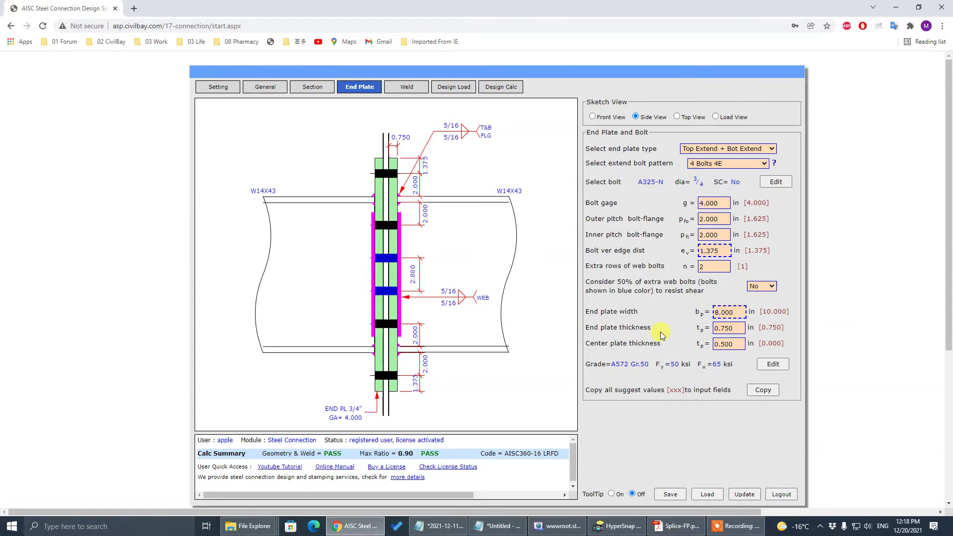
left_click(774, 183)
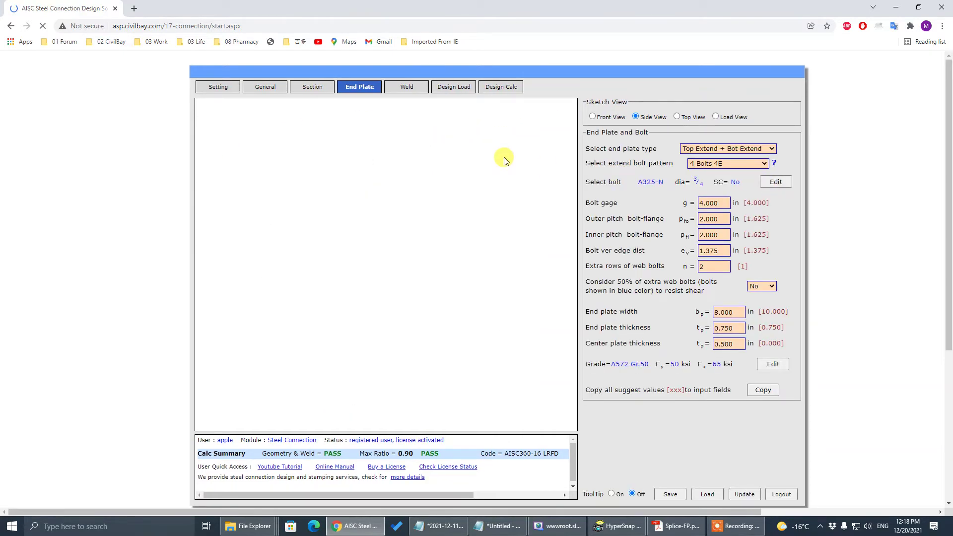
left_click(550, 234)
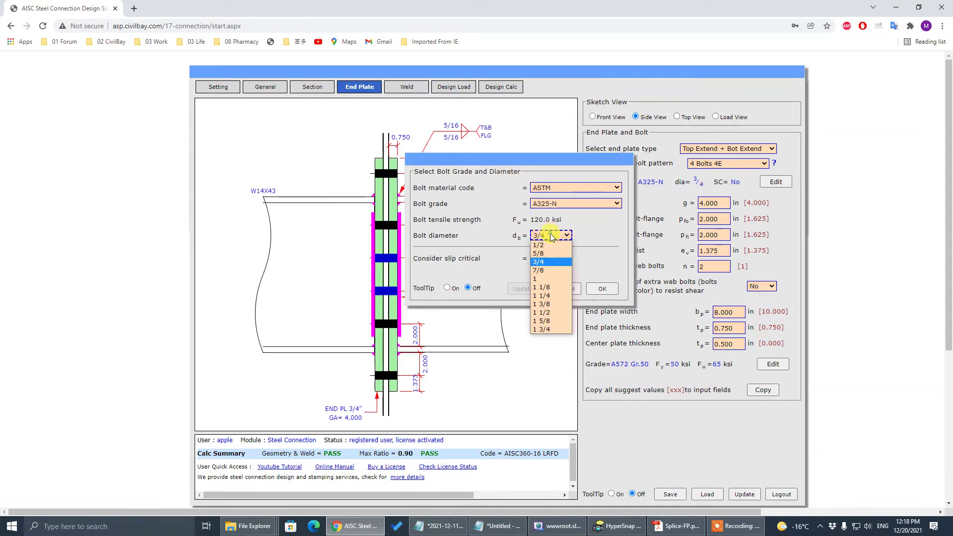
left_click(546, 278)
left_click(602, 289)
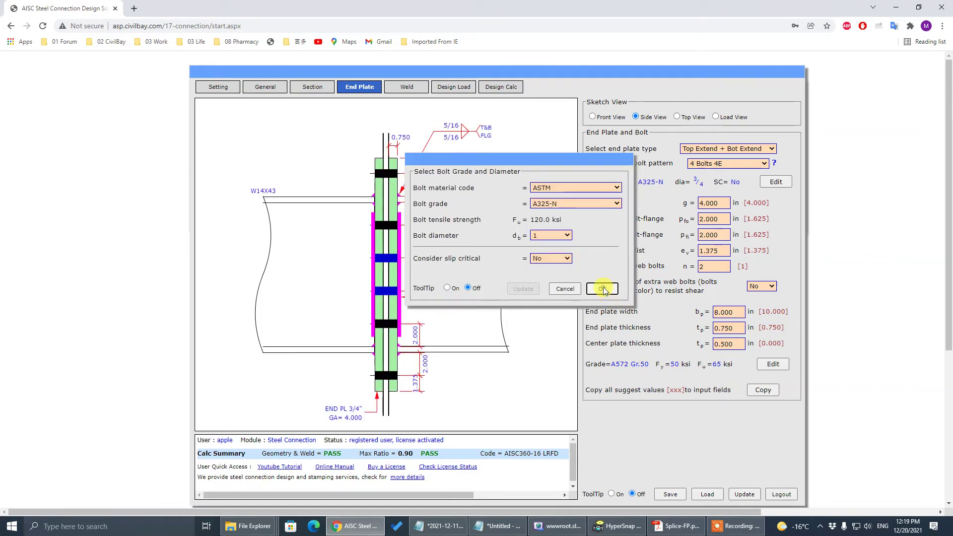
left_click(602, 288)
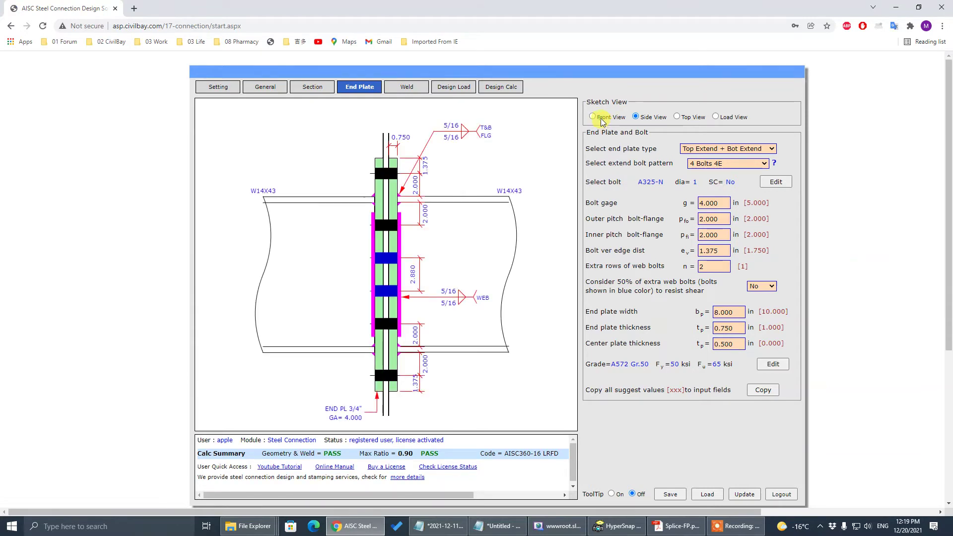
Inspect the end plate's front and side views, and set considering 50% of extra web bolts for shear to Yes.
left_click(600, 119)
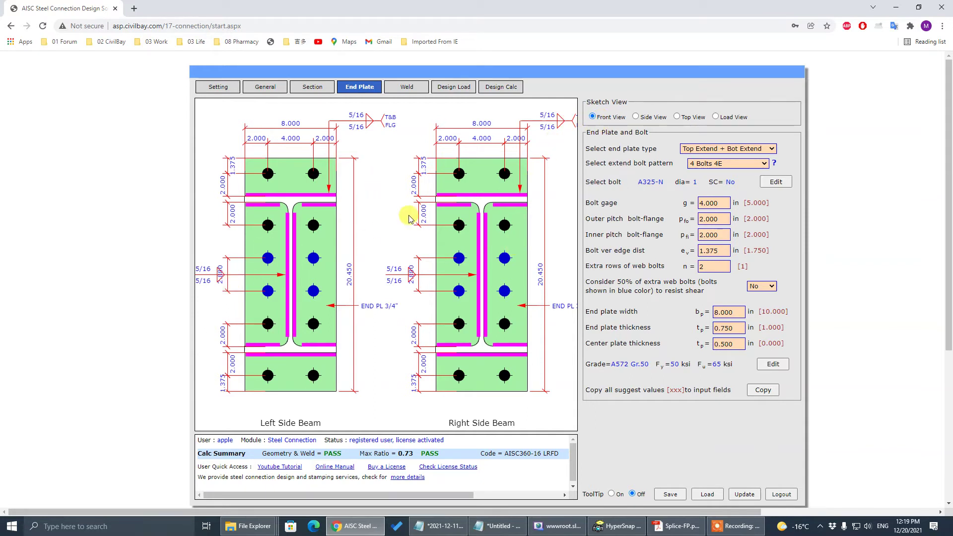
left_click(636, 117)
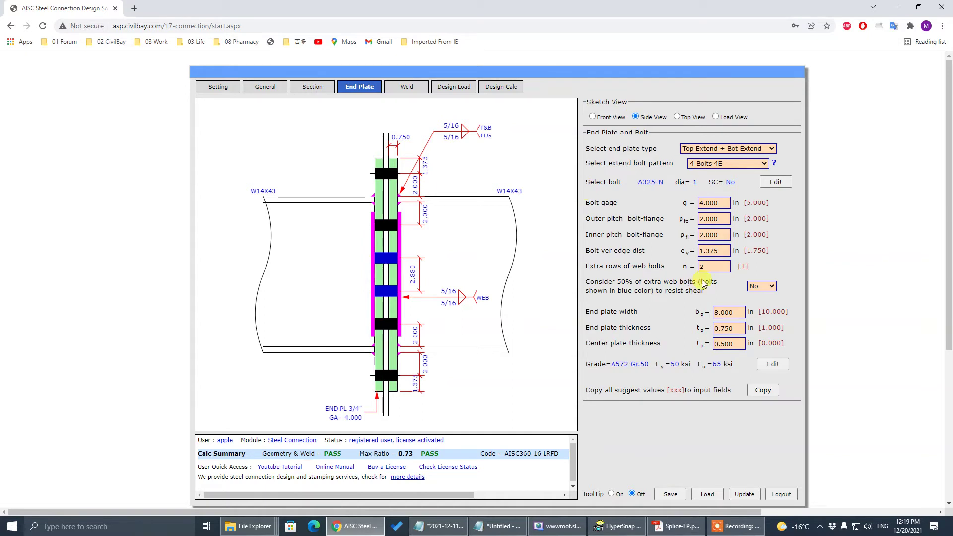
left_click(761, 286)
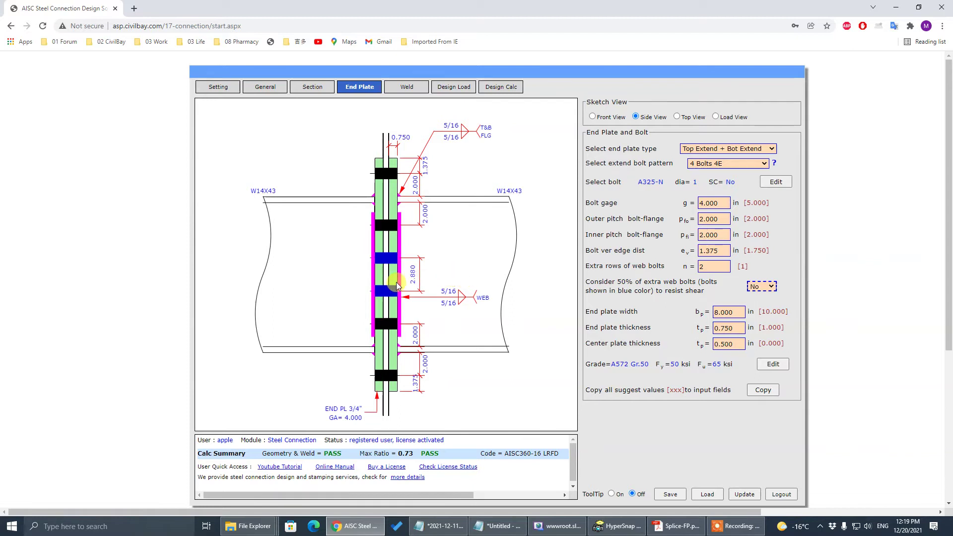
left_click(770, 286)
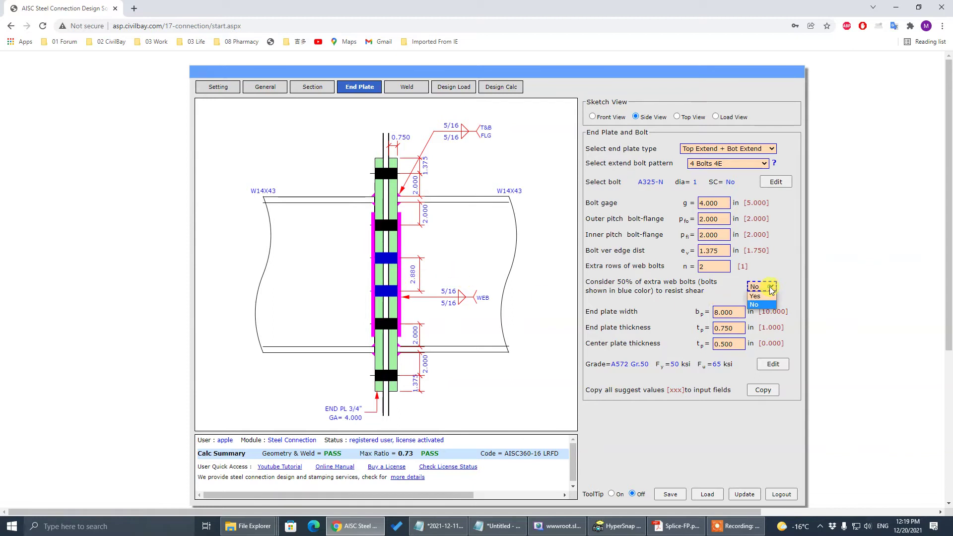
left_click(768, 298)
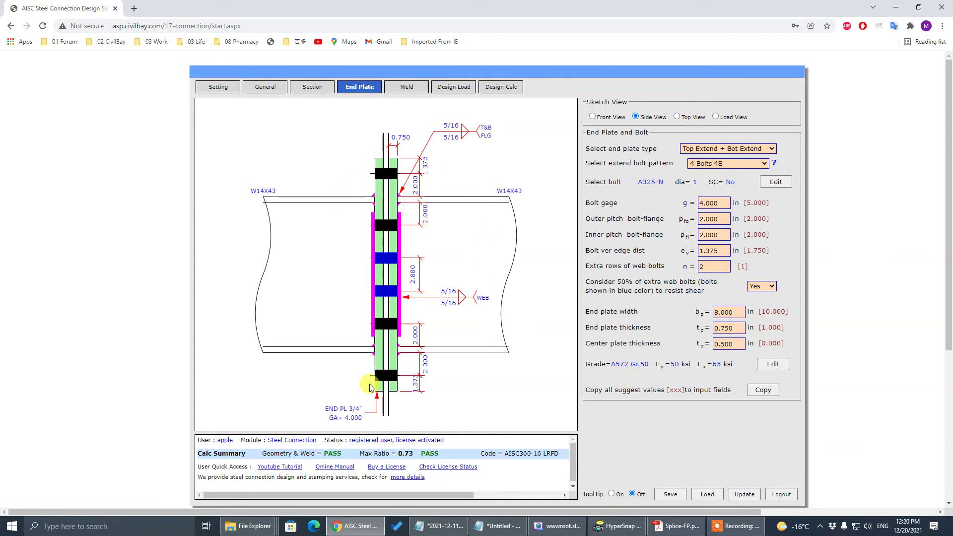
Set the beam shear load at the splice to 61.7 kips and update the design.
left_click(454, 89)
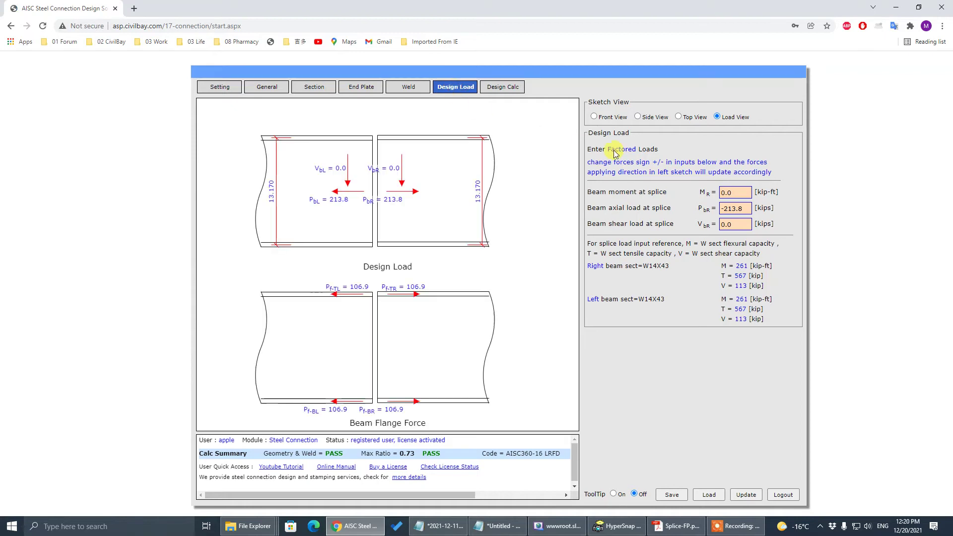
left_click(751, 207)
left_click(742, 189)
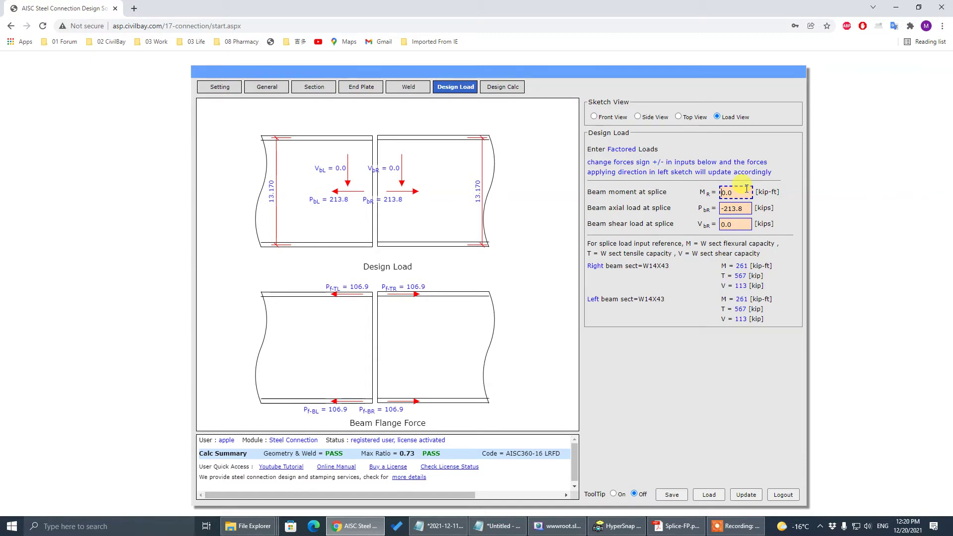
key("Tab")
key("Tab")
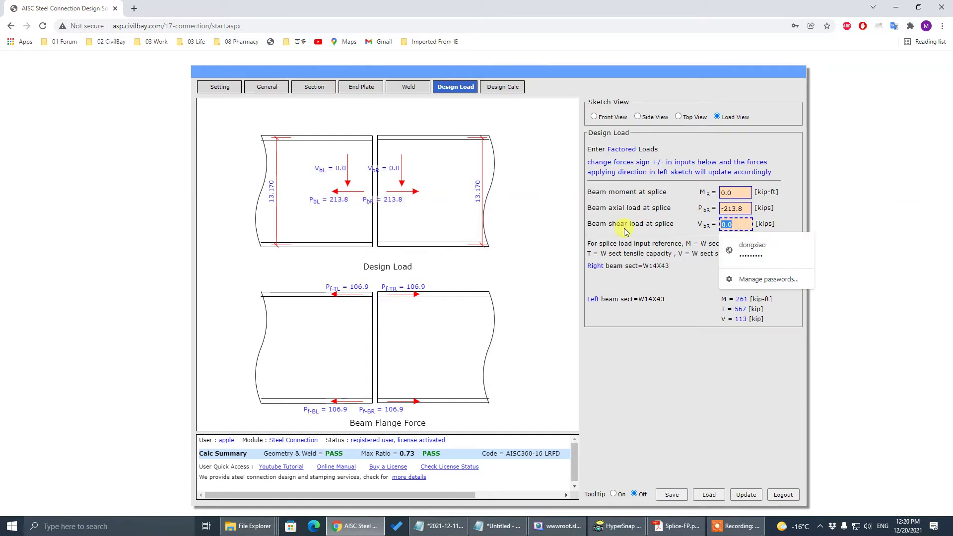
type("61.")
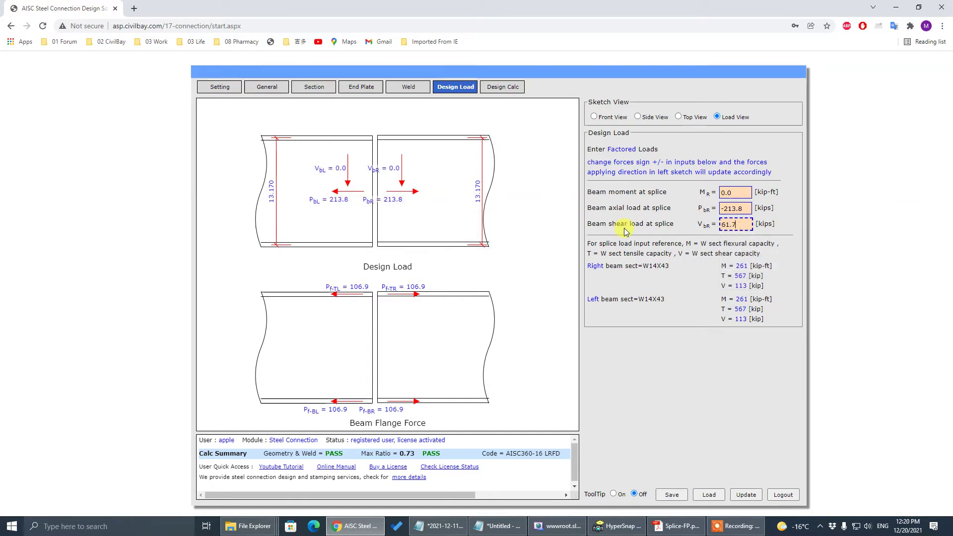
type("7")
key("Tab")
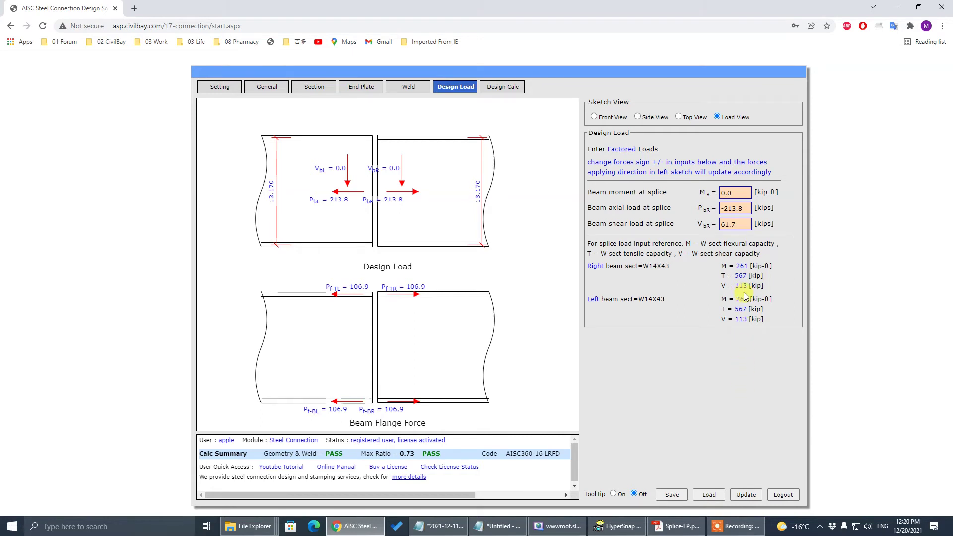
left_click(746, 494)
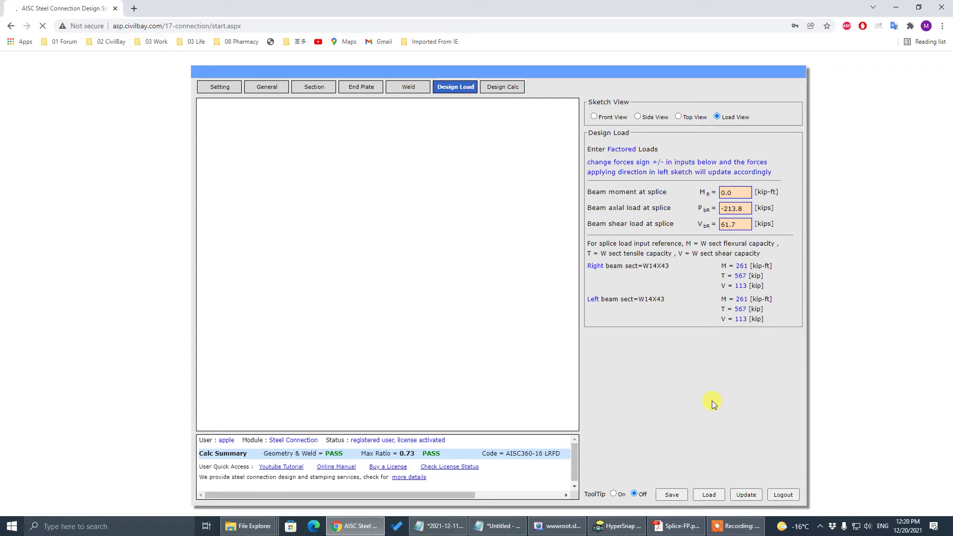
Set the end plate's vertical bolt edge distance to 2 in, update the side view and compare it with Splice-FP.pdf.
left_click(647, 119)
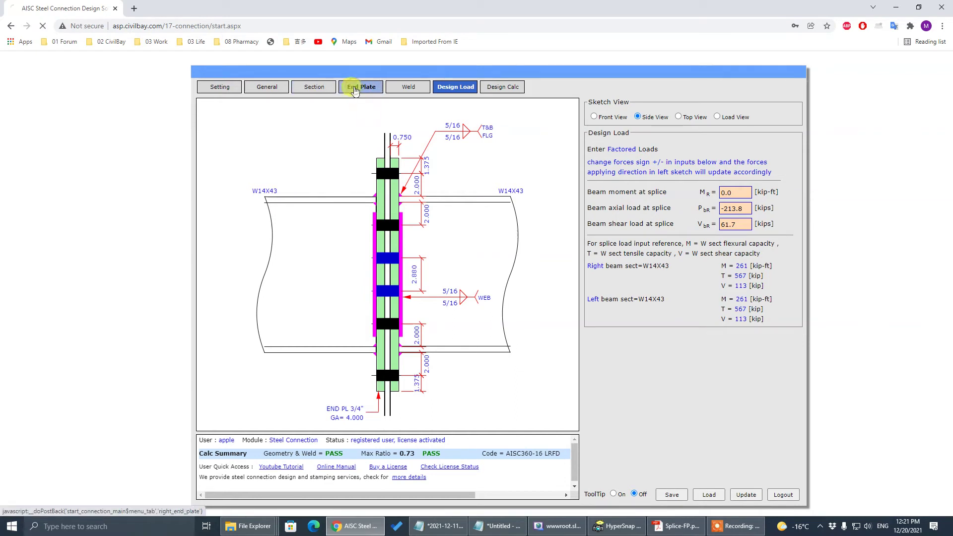
left_click(354, 89)
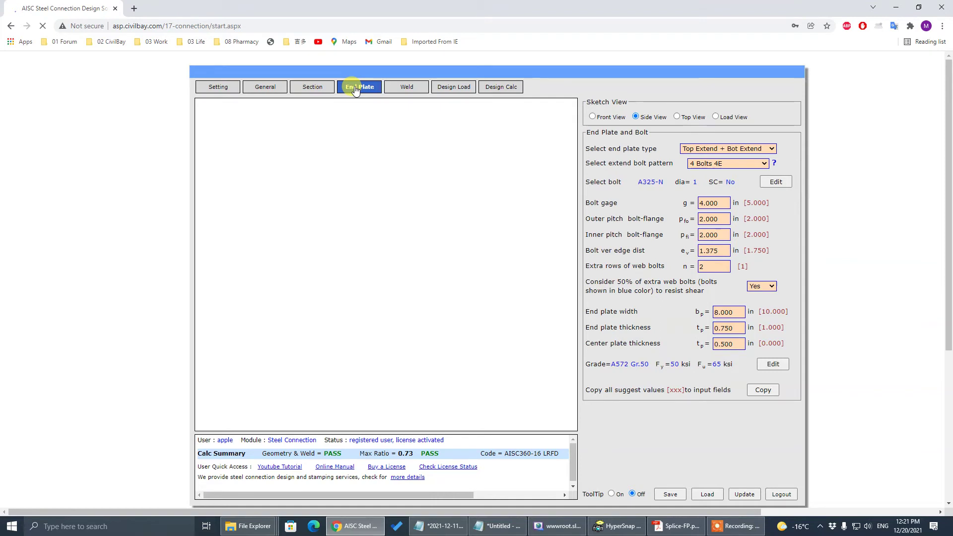
double_click(711, 251)
type("2.000")
left_click(744, 494)
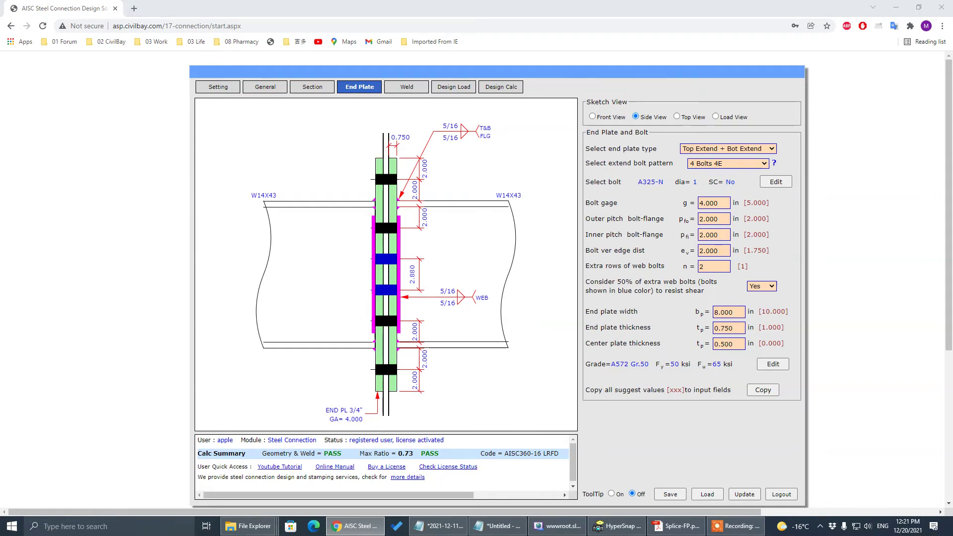
key("alt+Tab")
left_click(707, 90)
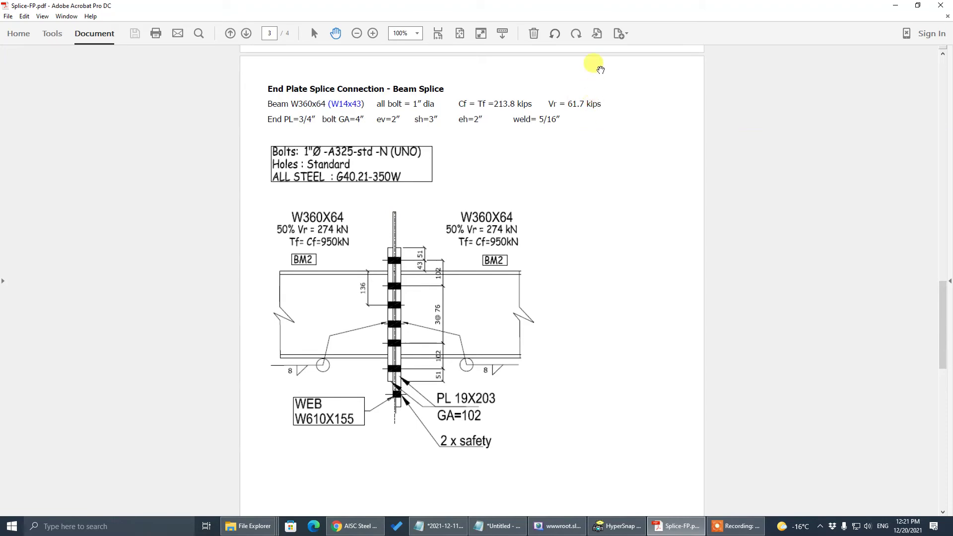
key("alt+Tab")
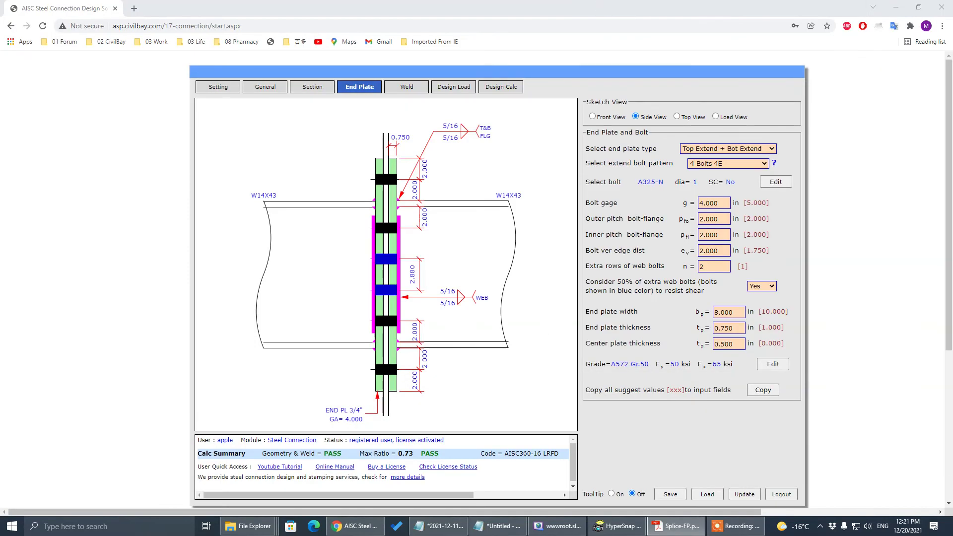
Expand the full design calculation and examine its printable report, including the design loads and bolt prying check.
left_click(511, 89)
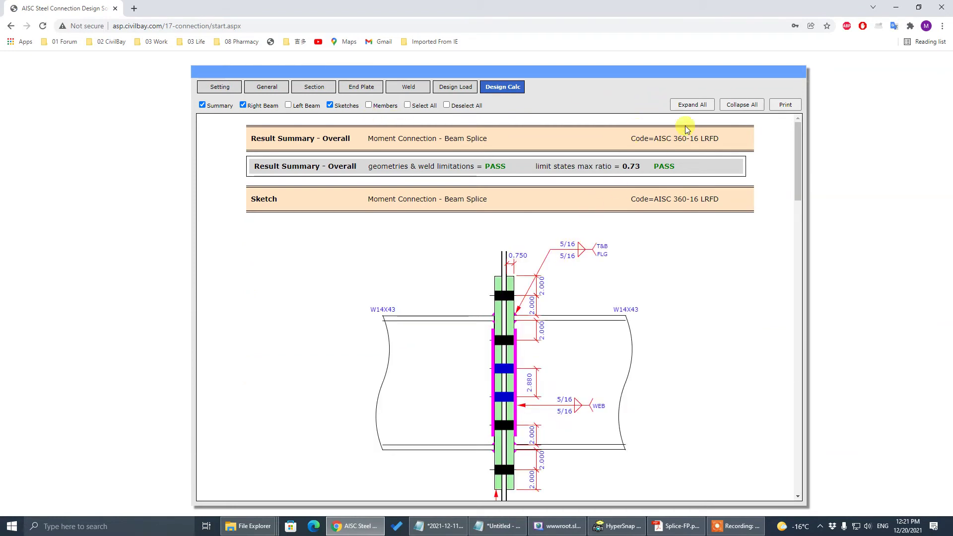
left_click(692, 105)
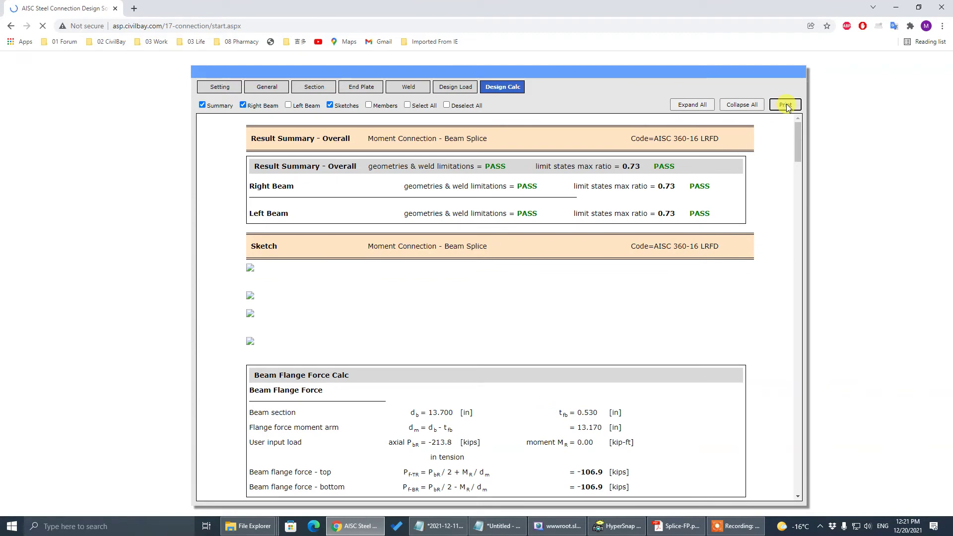
left_click(786, 106)
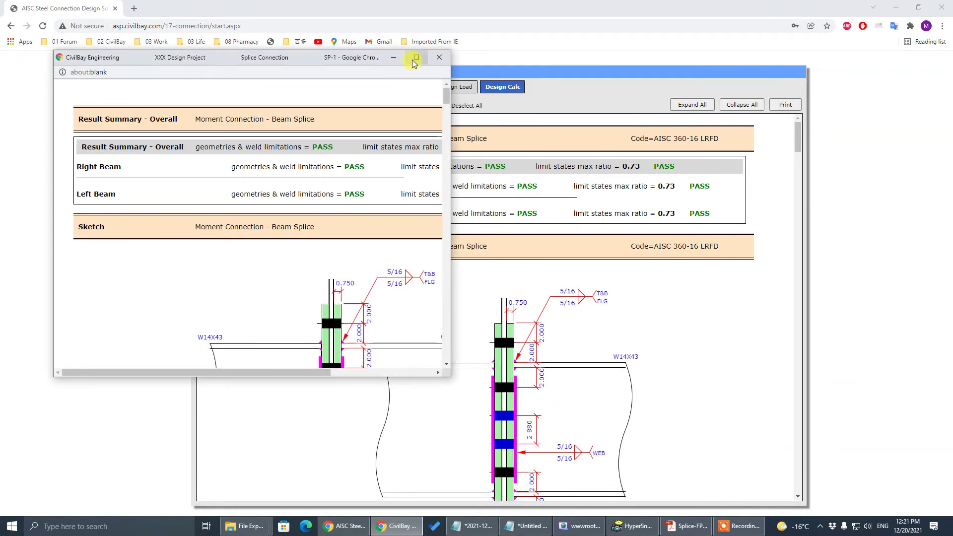
left_click(418, 56)
scroll(453, 221, "down", 20)
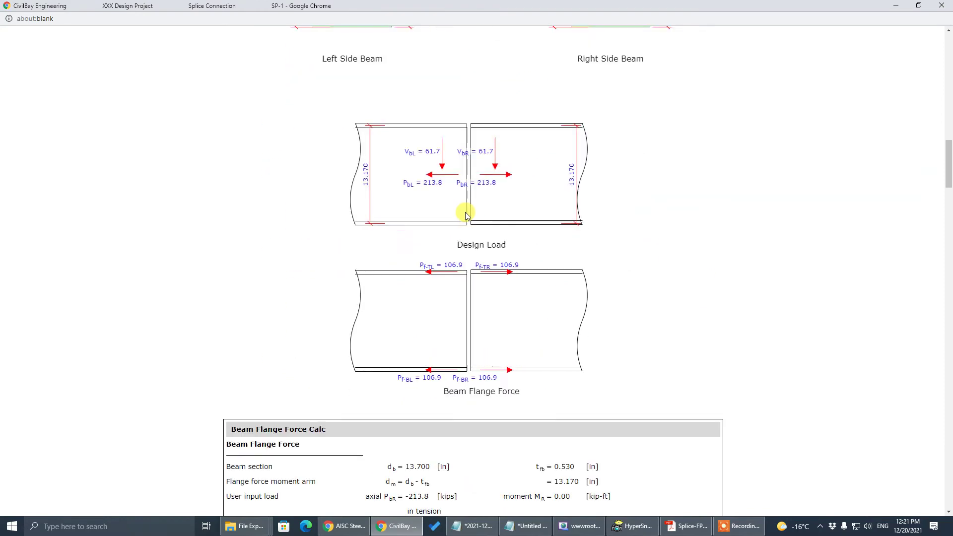
scroll(474, 215, "down", 15)
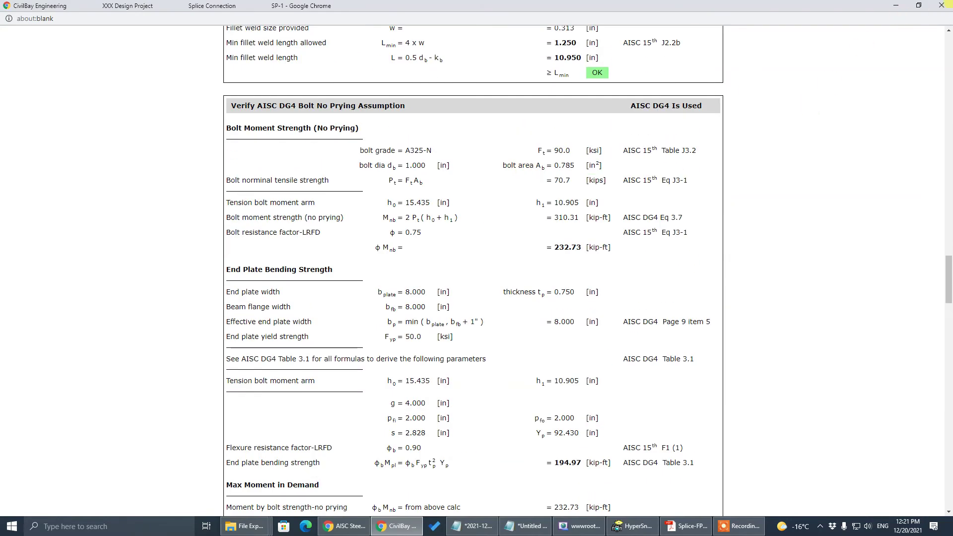
left_click(941, 5)
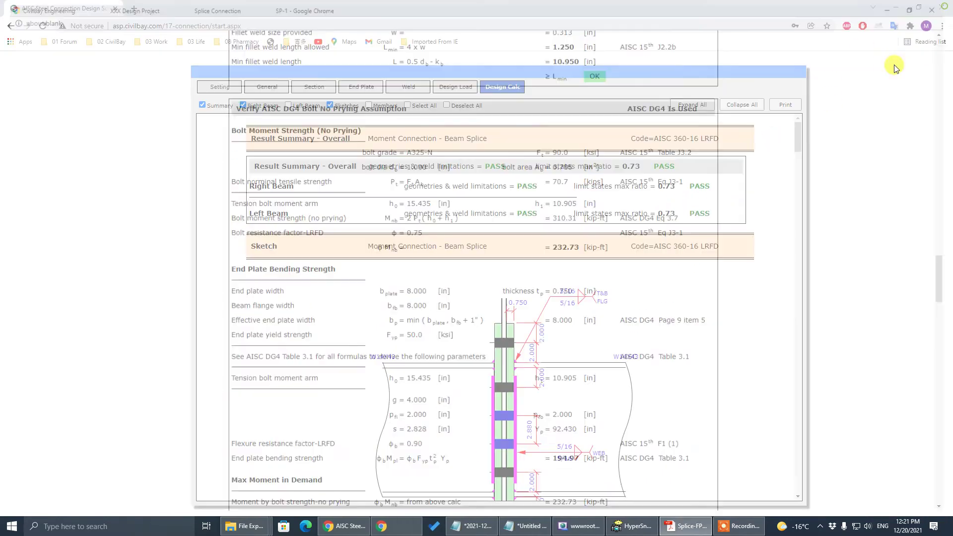
Open the general connection settings and examine the flange plate column splice data and drawing in Splice-FP.pdf.
left_click(266, 86)
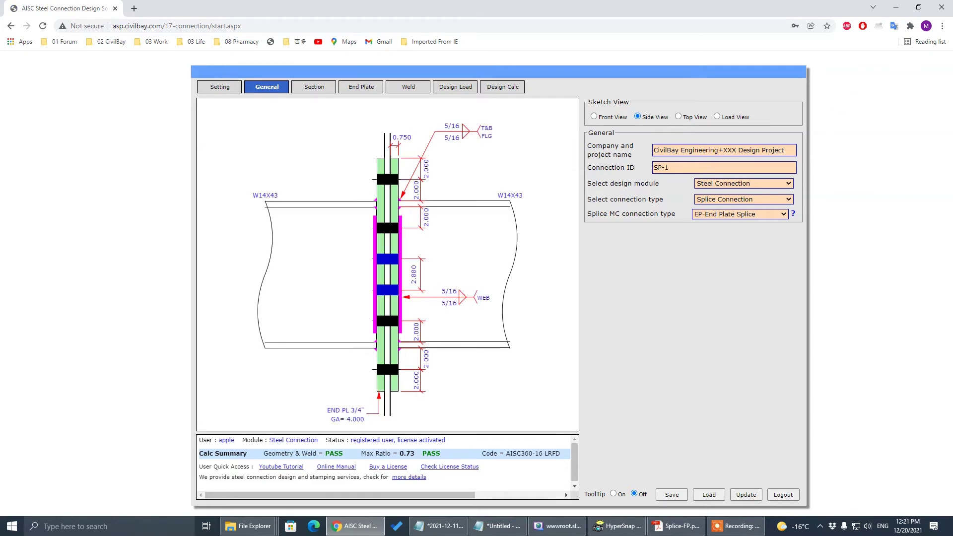
key("alt+Tab")
left_click(847, 109)
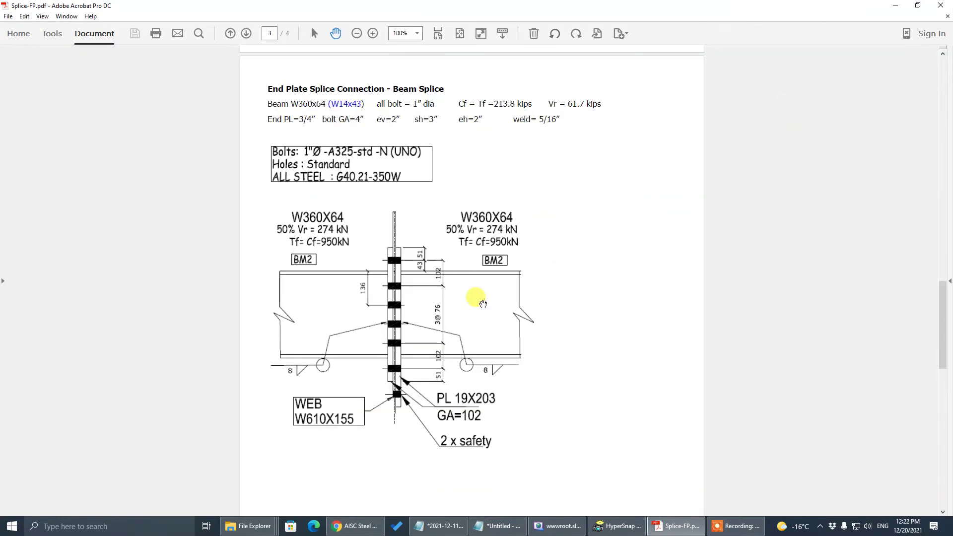
scroll(449, 239, "down", 5)
scroll(452, 243, "up", 4)
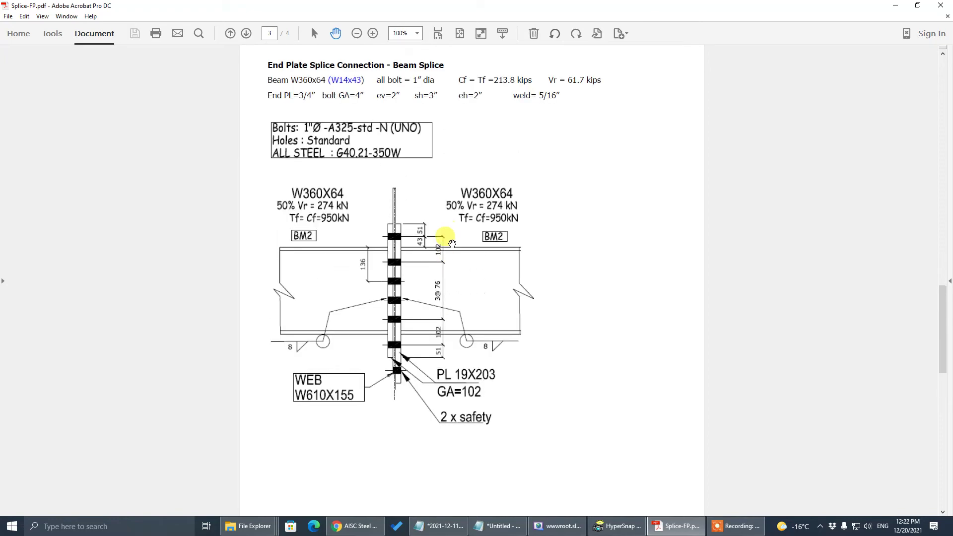
scroll(453, 246, "down", 10)
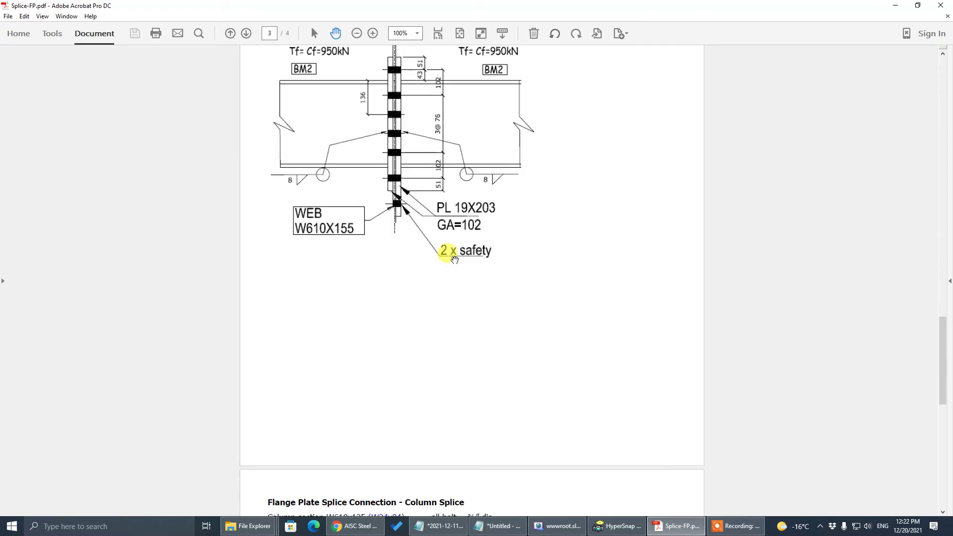
scroll(458, 260, "down", 3)
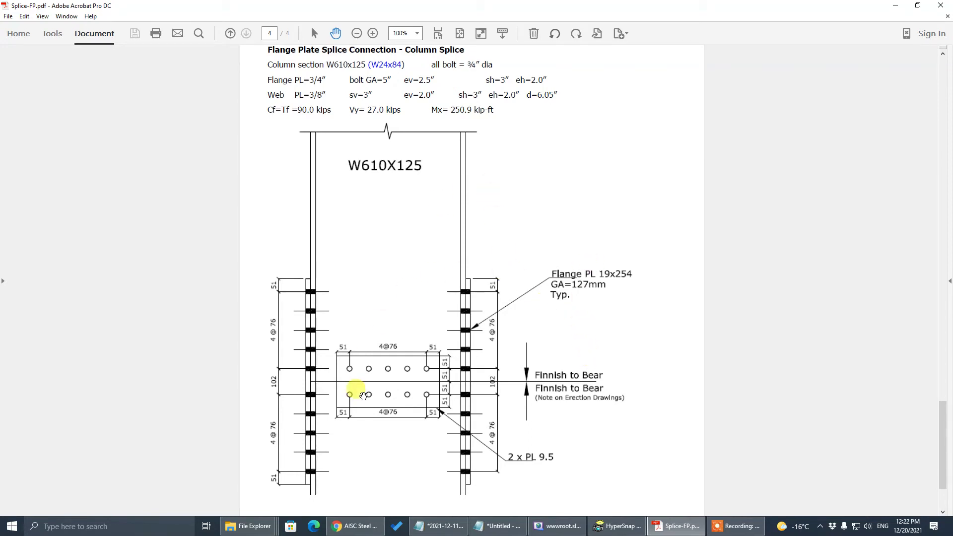
Examine the column splice drawing's flange and web plate bolt layout and the listed design loads in Splice-FP.pdf.
scroll(371, 419, "down", 3)
scroll(372, 368, "up", 3)
scroll(372, 450, "down", 1)
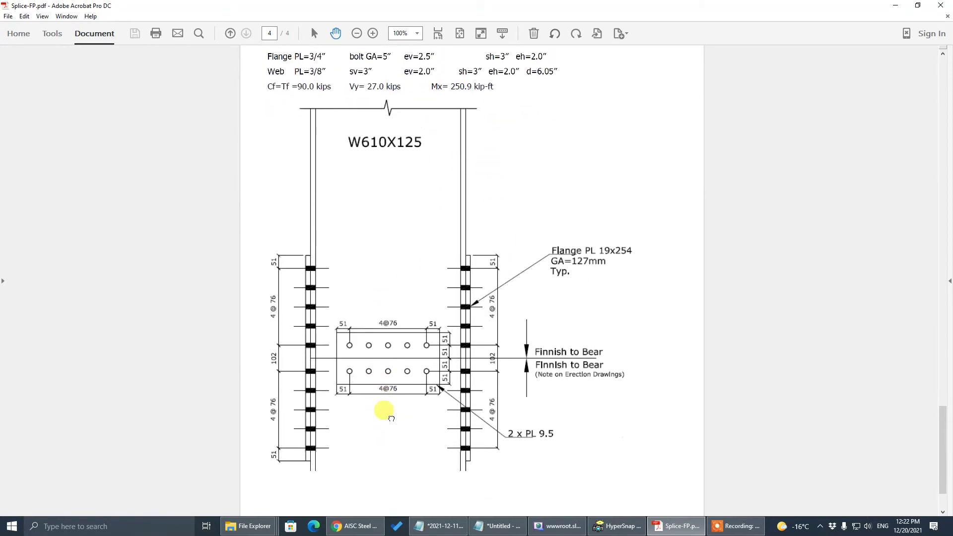
scroll(386, 415, "up", 2)
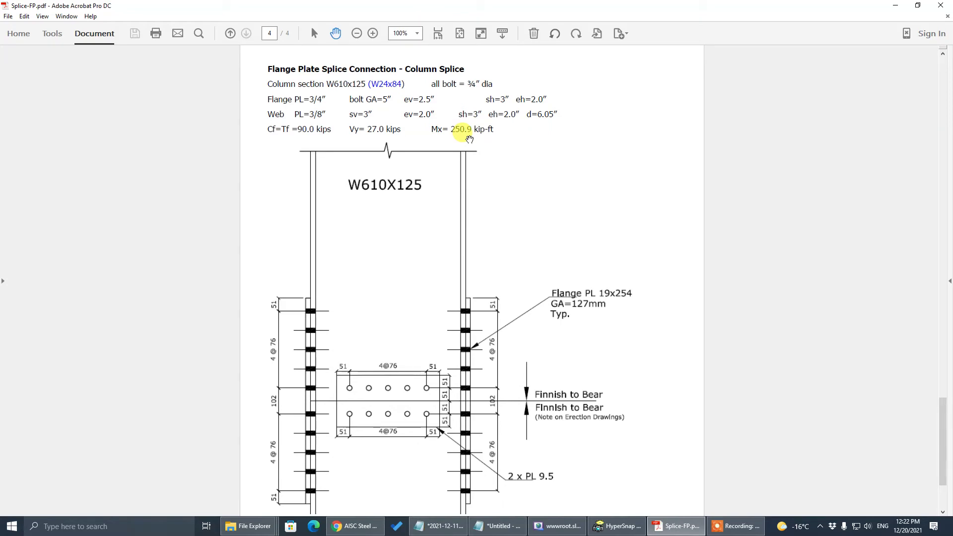
scroll(502, 298, "down", 1)
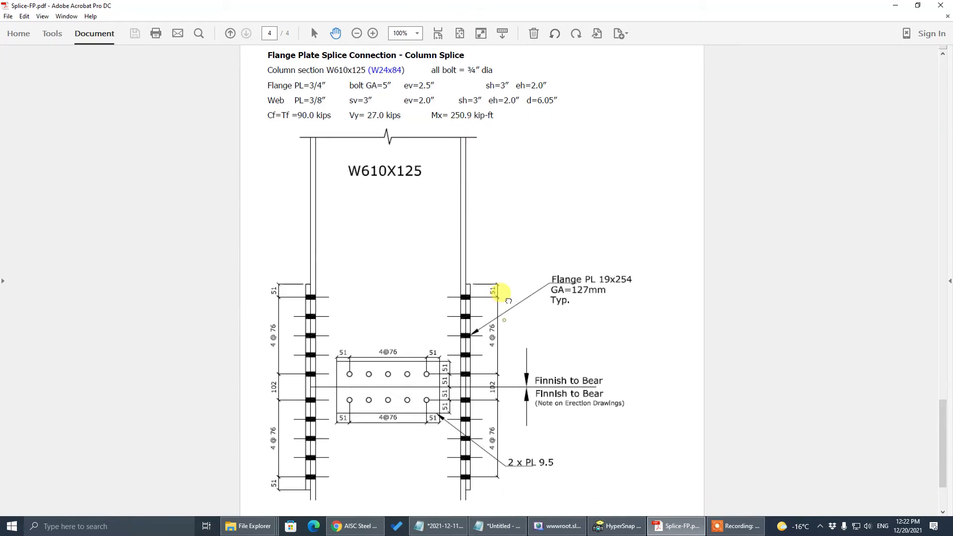
Switch to the steel connection program in Chrome and set the splice connection type to FP-Flange Plate Splice.
key("alt+Tab")
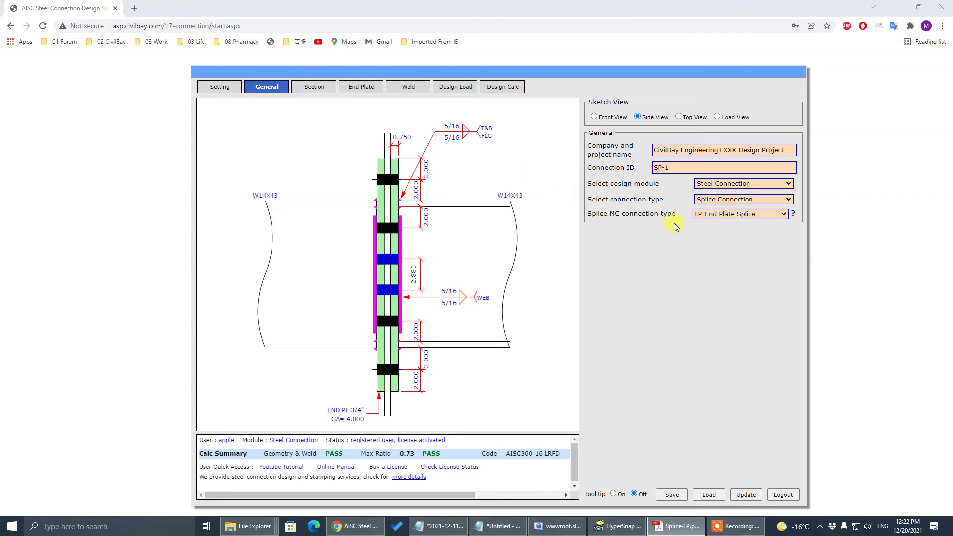
left_click(753, 214)
left_click(755, 228)
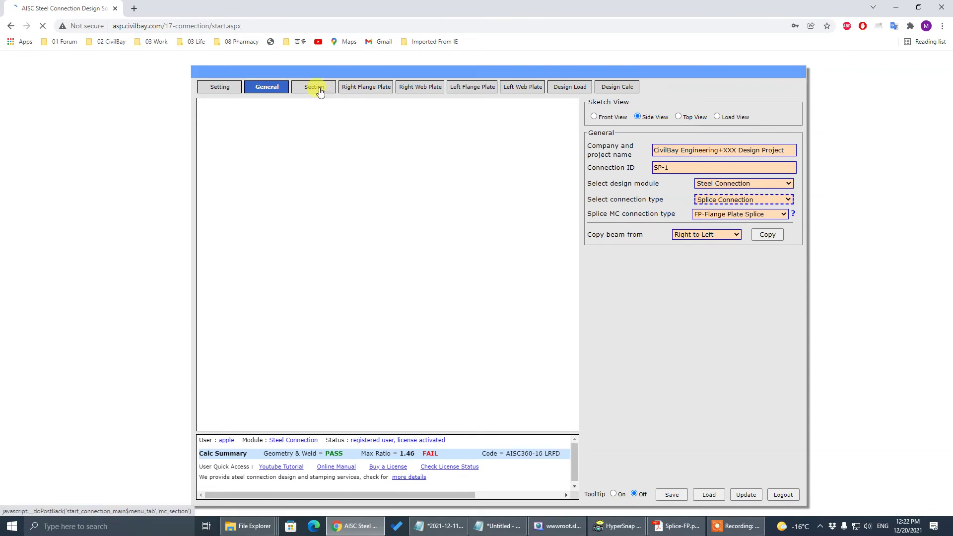
Set the right side beam section to W24X84 from the US AISC Shape DB v14.1 library.
left_click(314, 87)
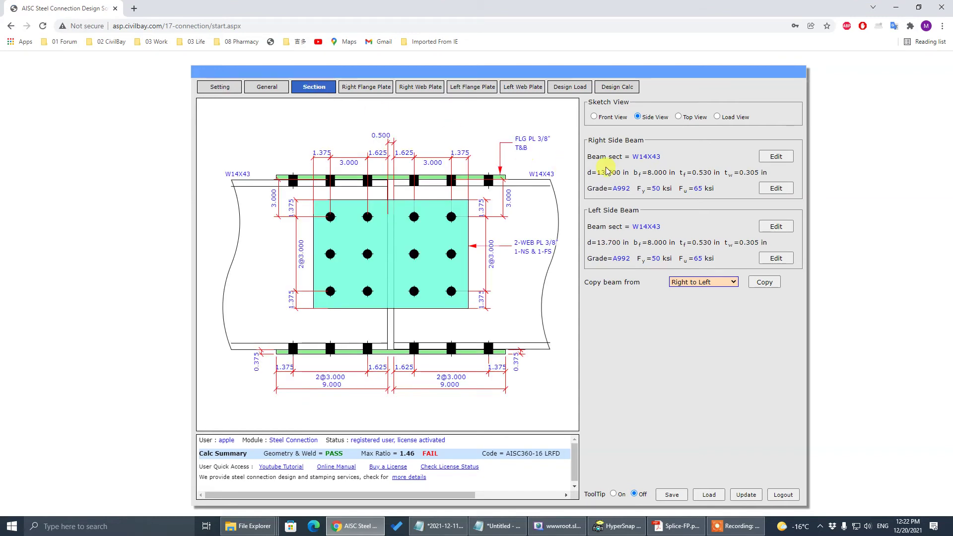
left_click(778, 157)
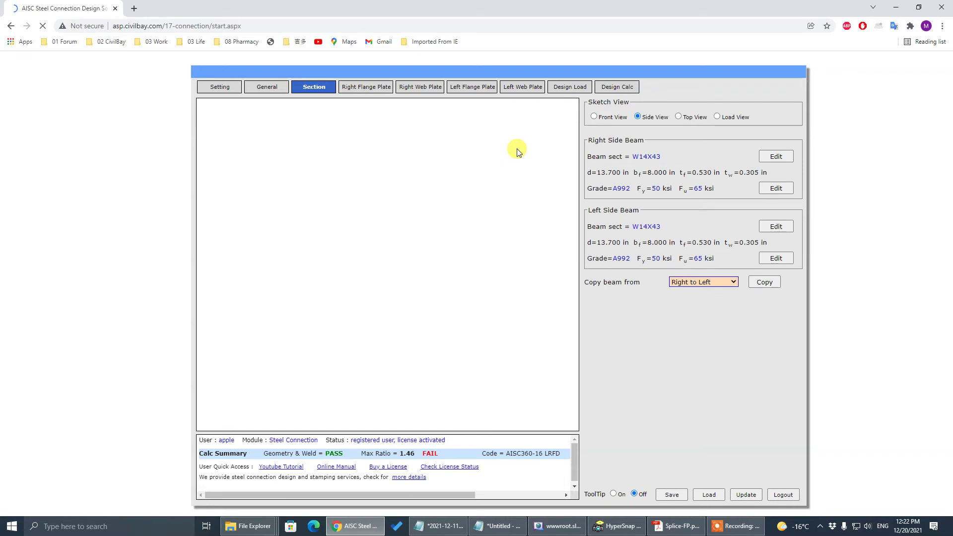
left_click_drag(555, 174, 554, 220)
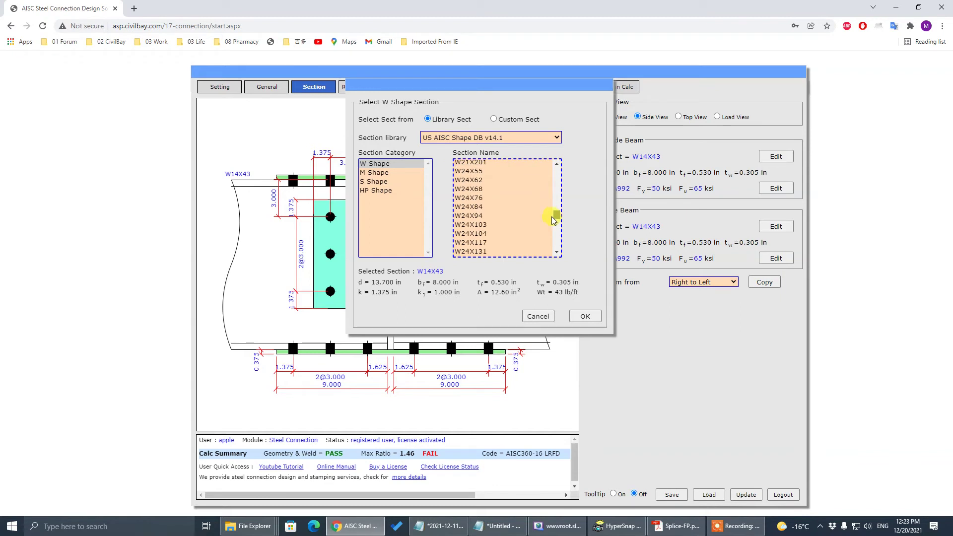
left_click(481, 207)
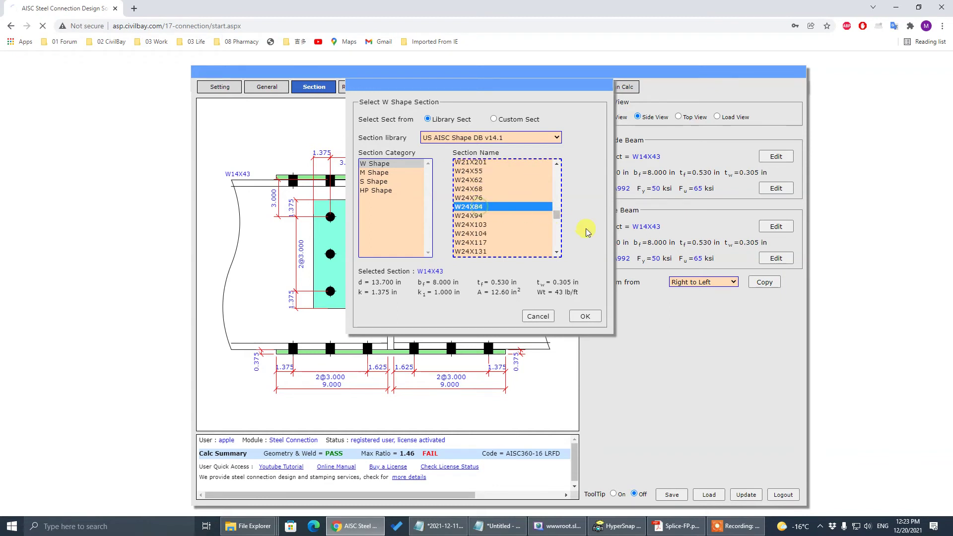
left_click(585, 316)
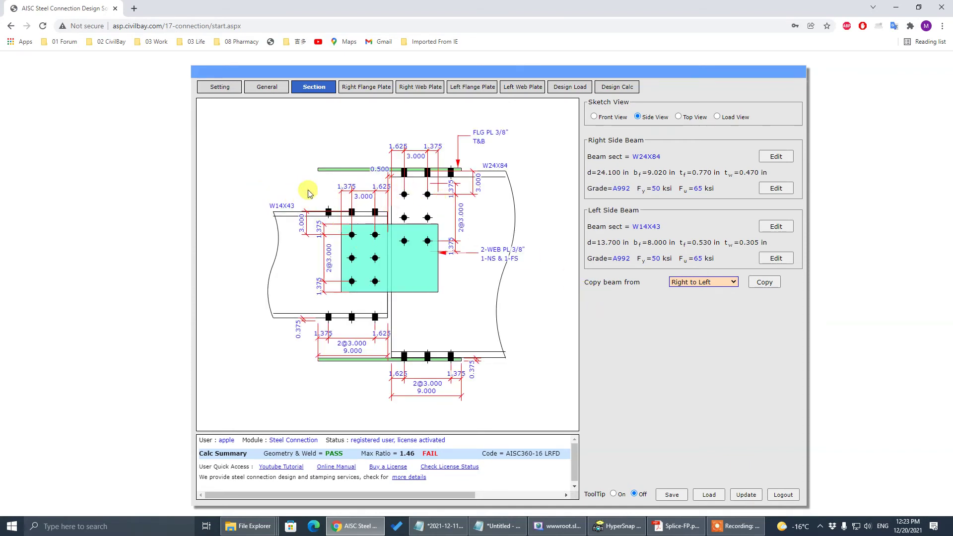
Set the left side beam section to W24X84 from the section library.
left_click(677, 282)
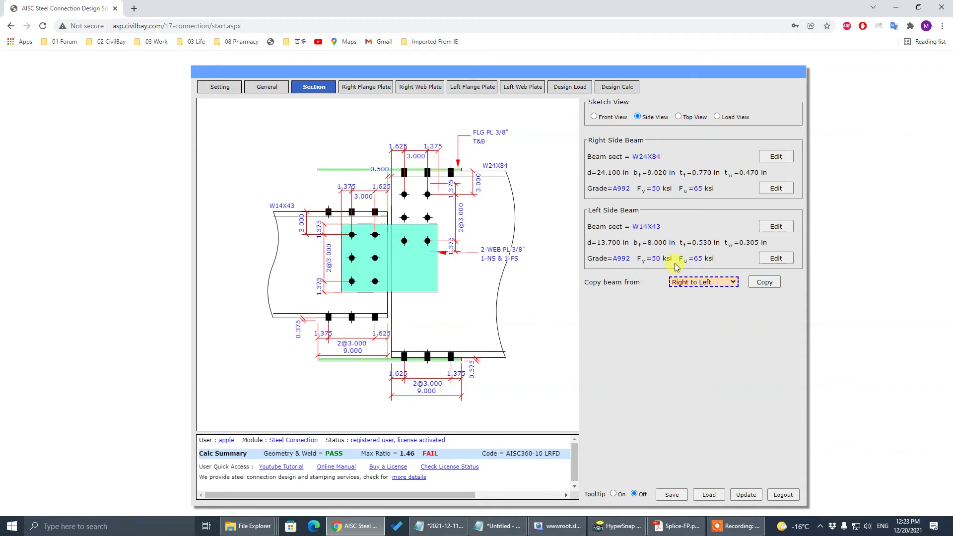
left_click(757, 250)
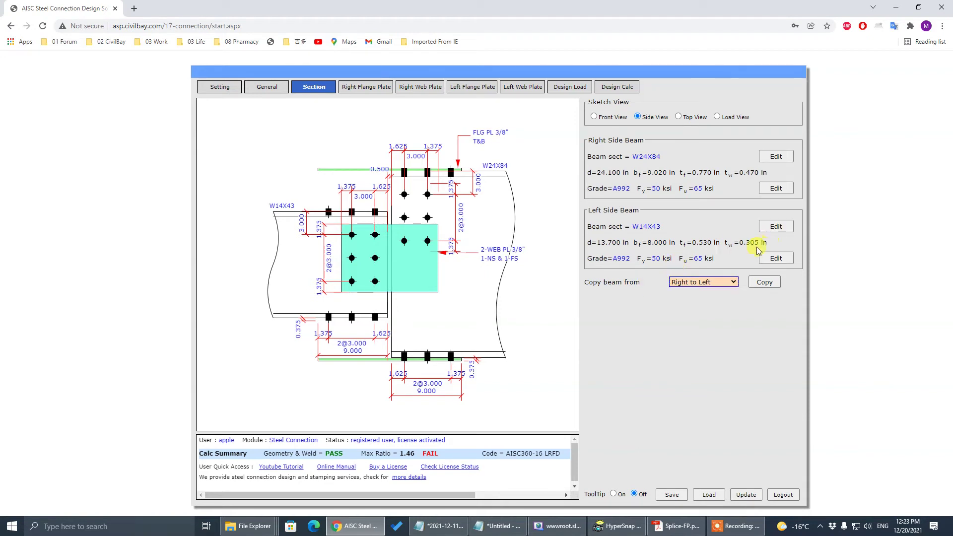
left_click(776, 226)
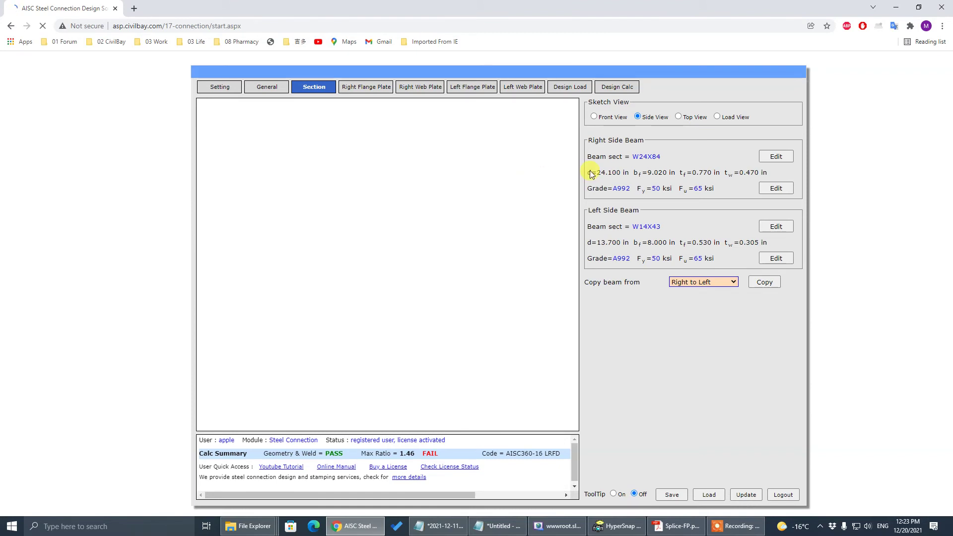
left_click_drag(558, 171, 561, 218)
double_click(477, 174)
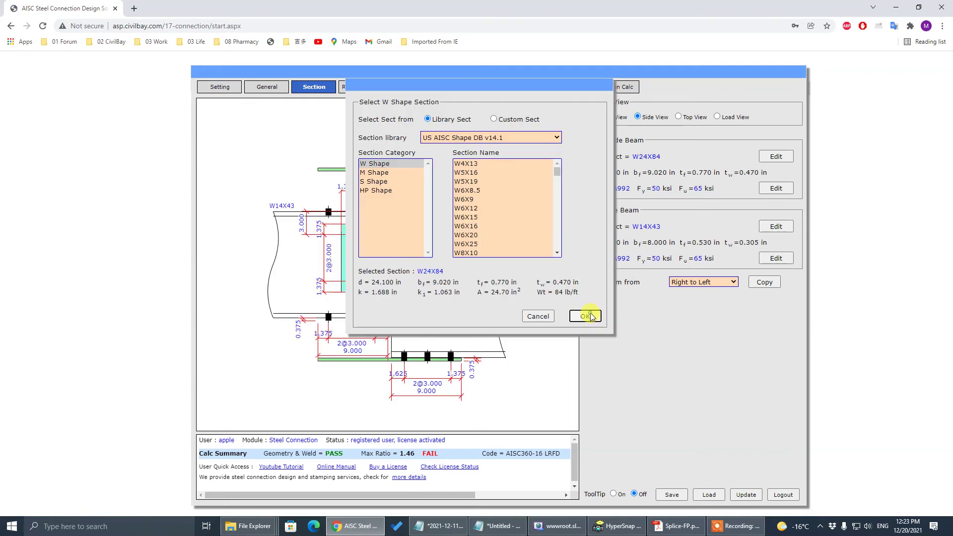
left_click(586, 316)
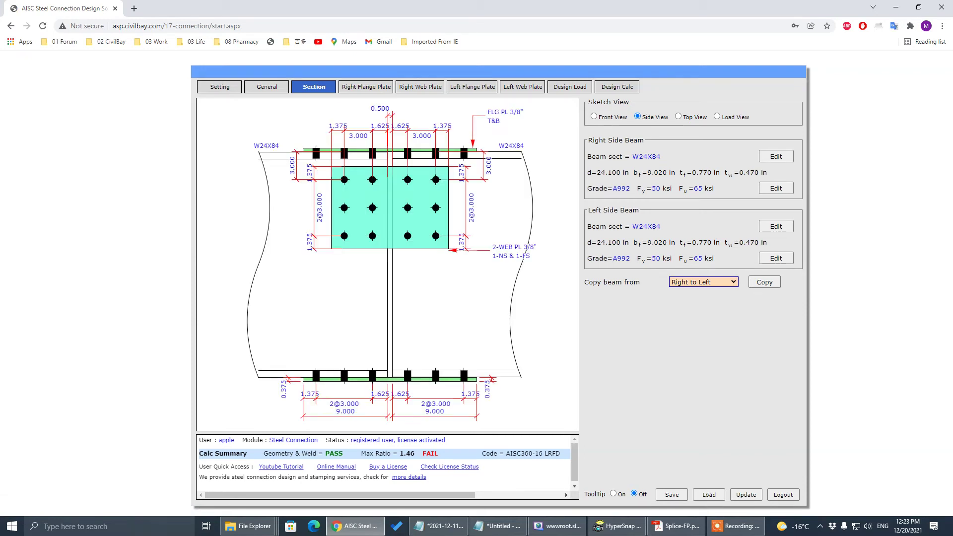
Set the number of horizontal bolt columns on the right flange plate to 5.
left_click(367, 89)
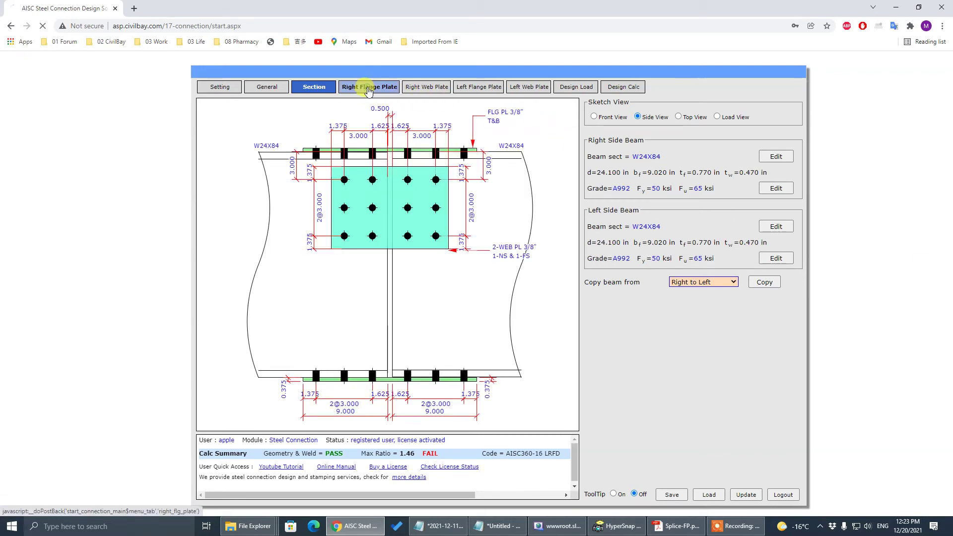
key("Tab")
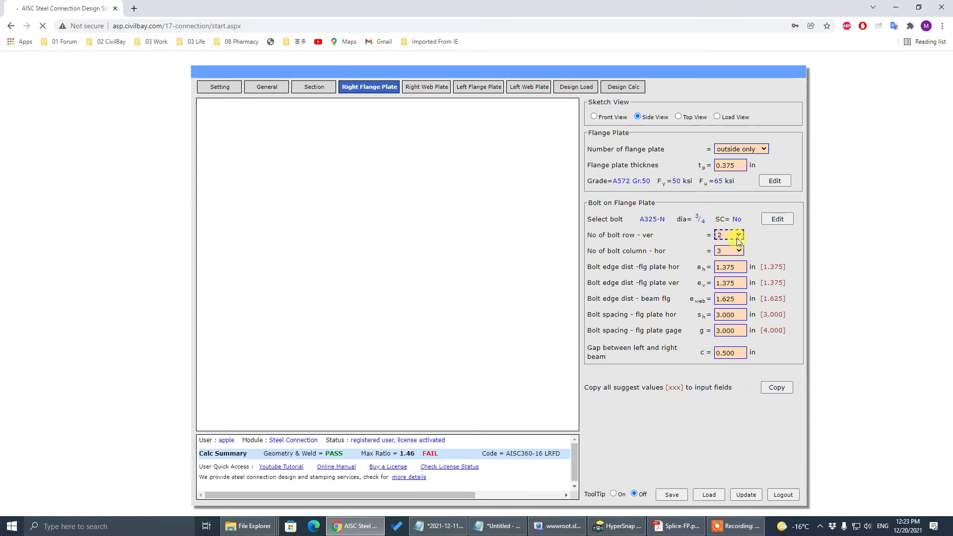
left_click(731, 261)
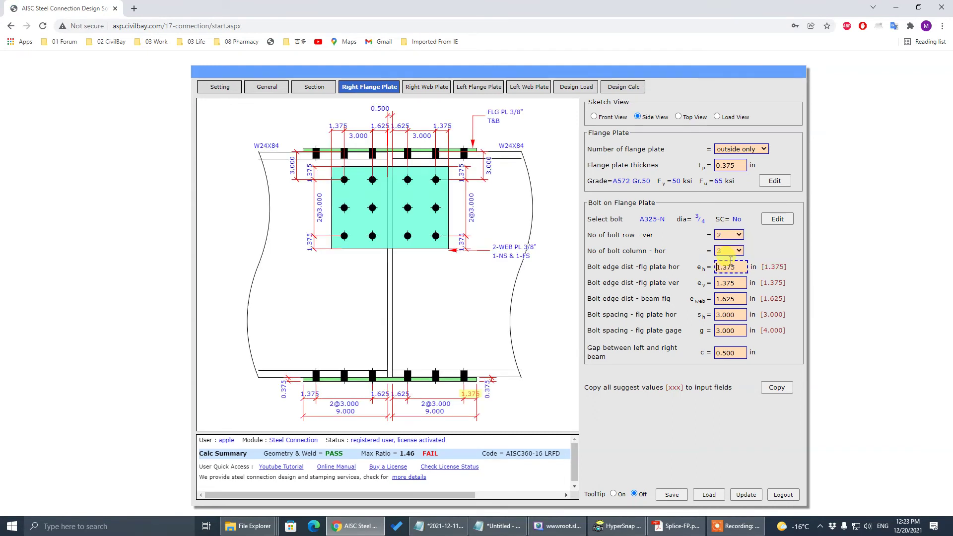
left_click(730, 252)
left_click(730, 295)
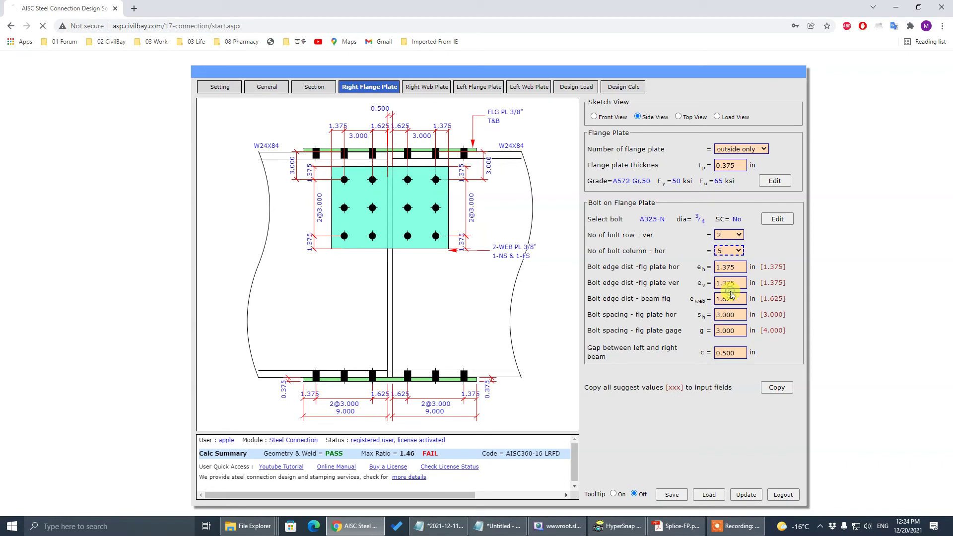
Show the sketch in top view and set the right flange plate's bolt gage to 5 in.
left_click(739, 284)
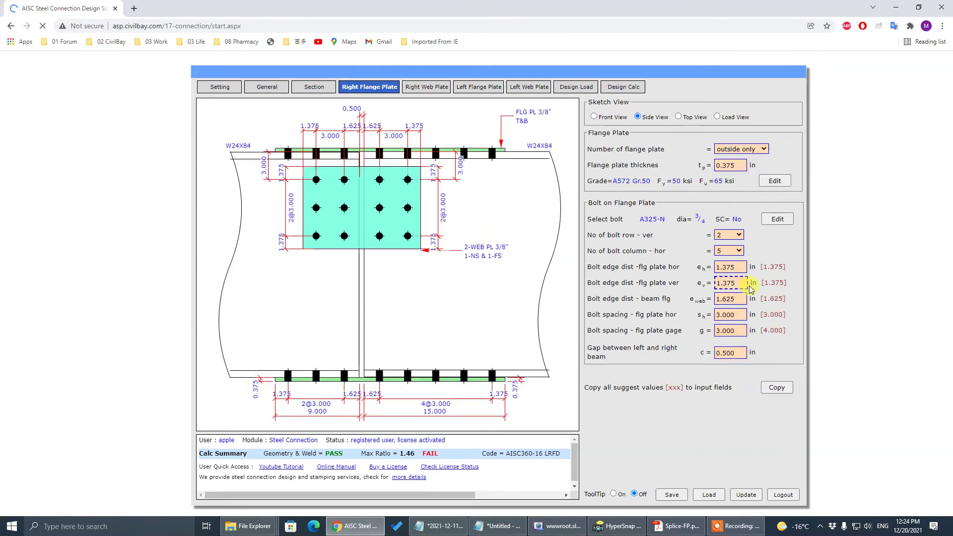
key("Tab")
key("Tab")
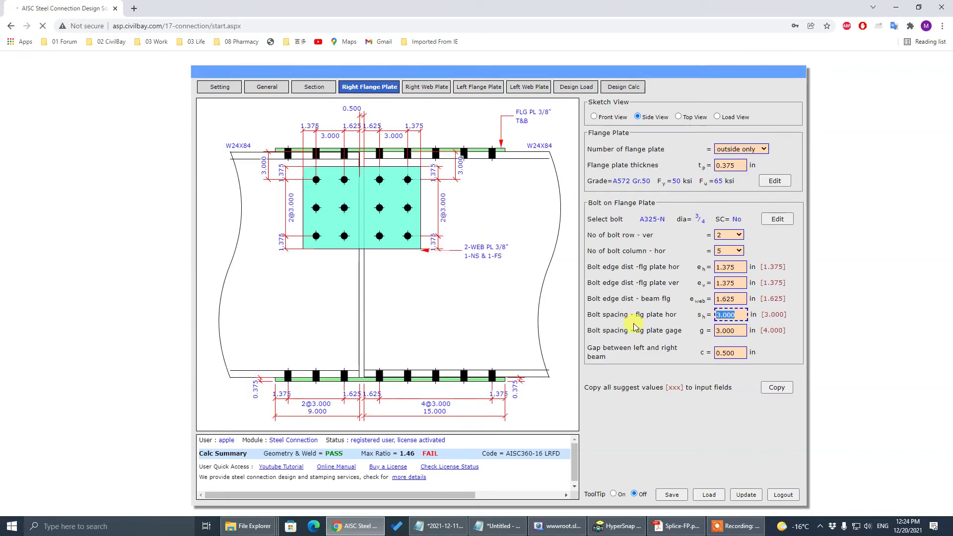
key("Tab")
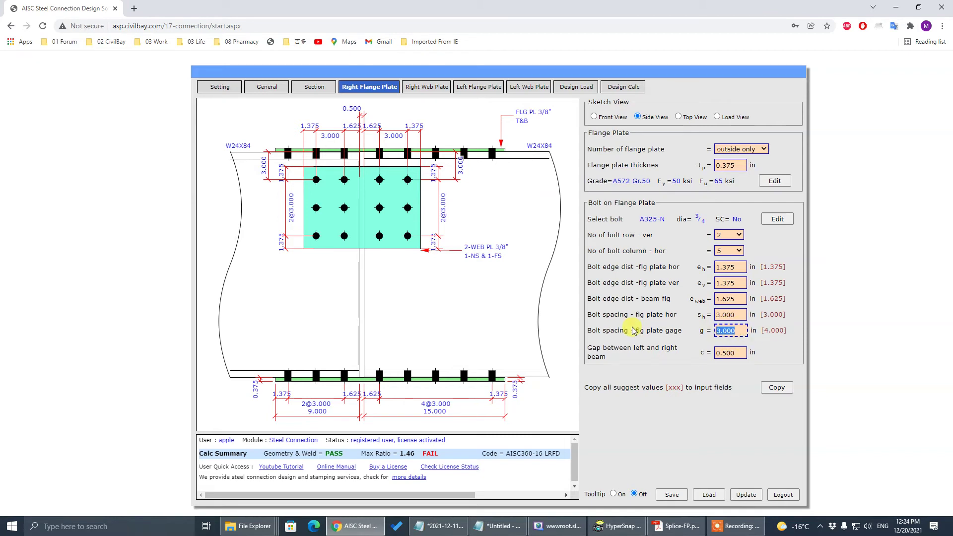
type("5")
key("Tab")
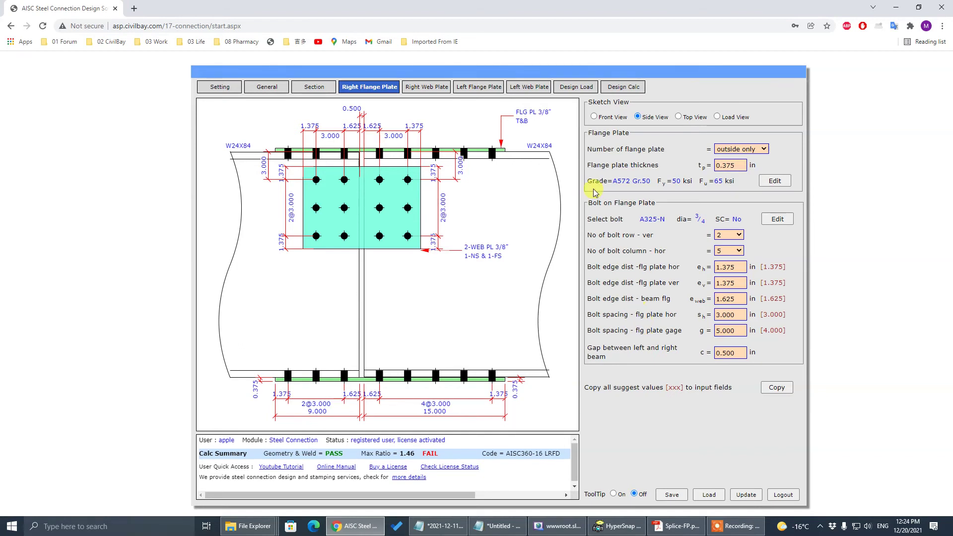
left_click(677, 118)
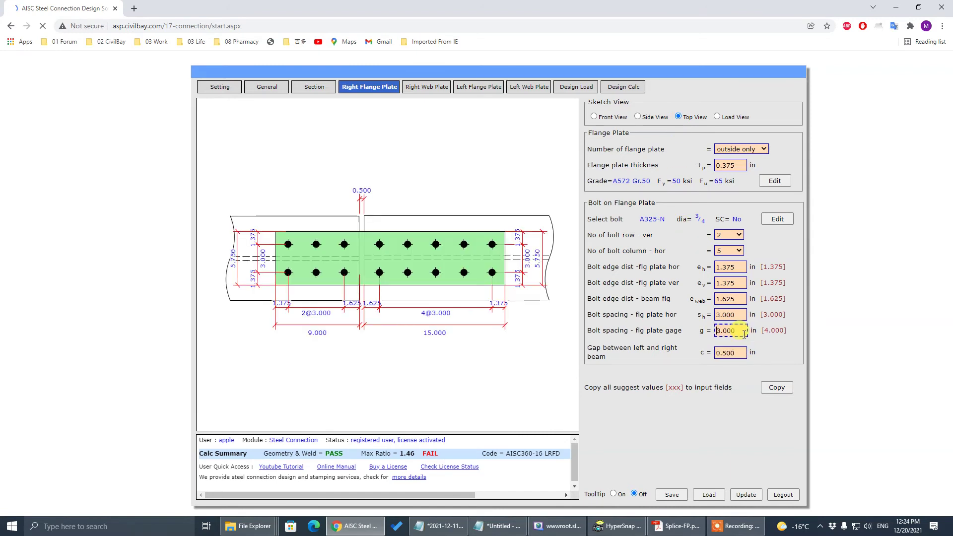
type("5.000")
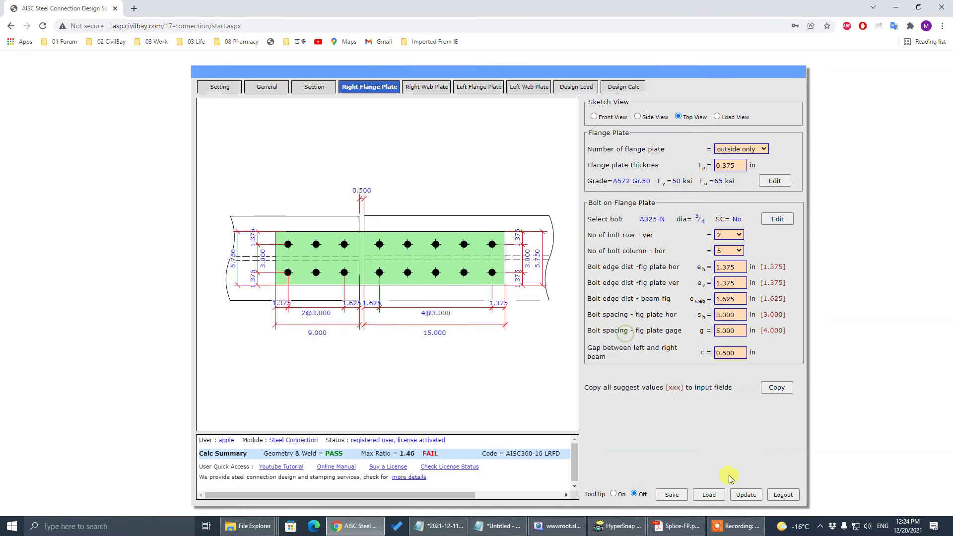
left_click(745, 494)
Set the right flange plate's vertical bolt edge distance to 2.5 in and the beam flange bolt edge distance to 2 in.
left_click(743, 282)
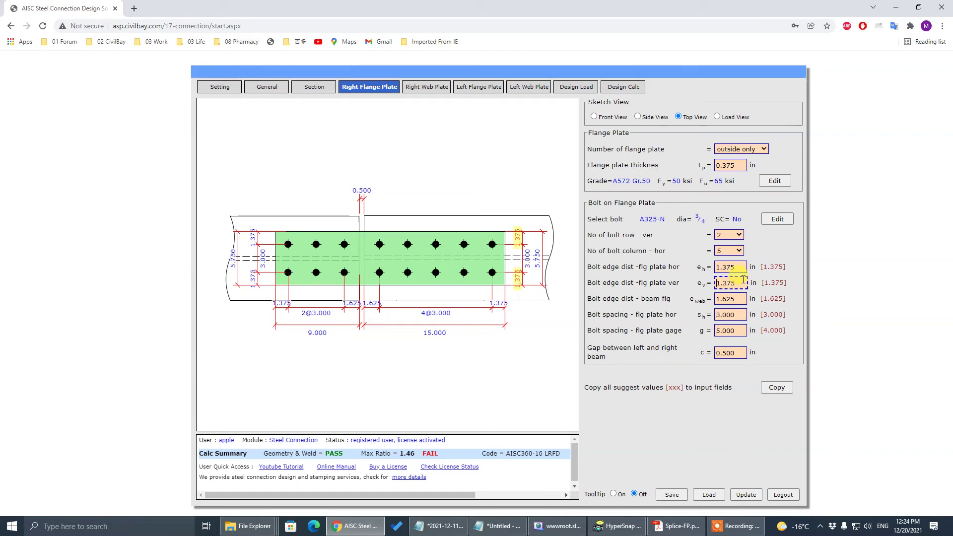
left_click_drag(743, 279, 663, 283)
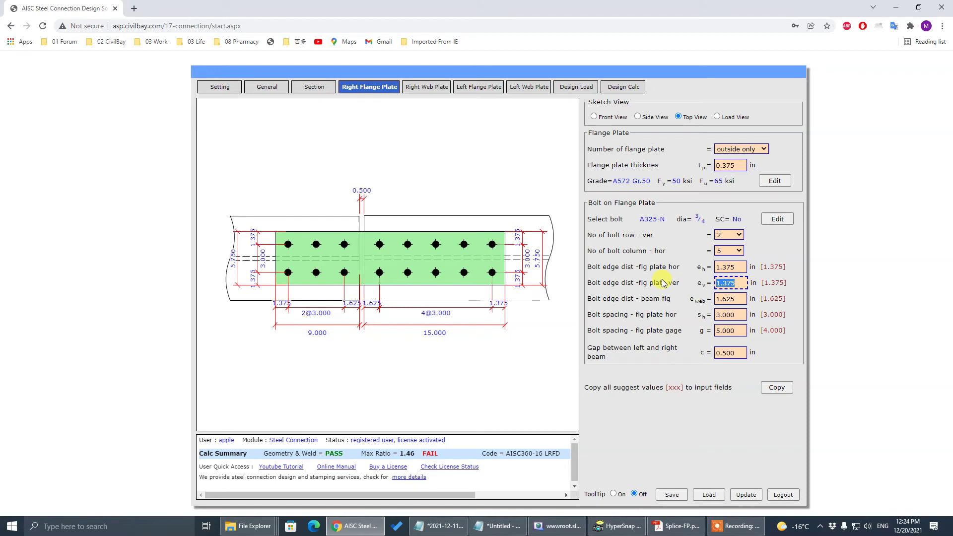
type("2.5")
key("Return")
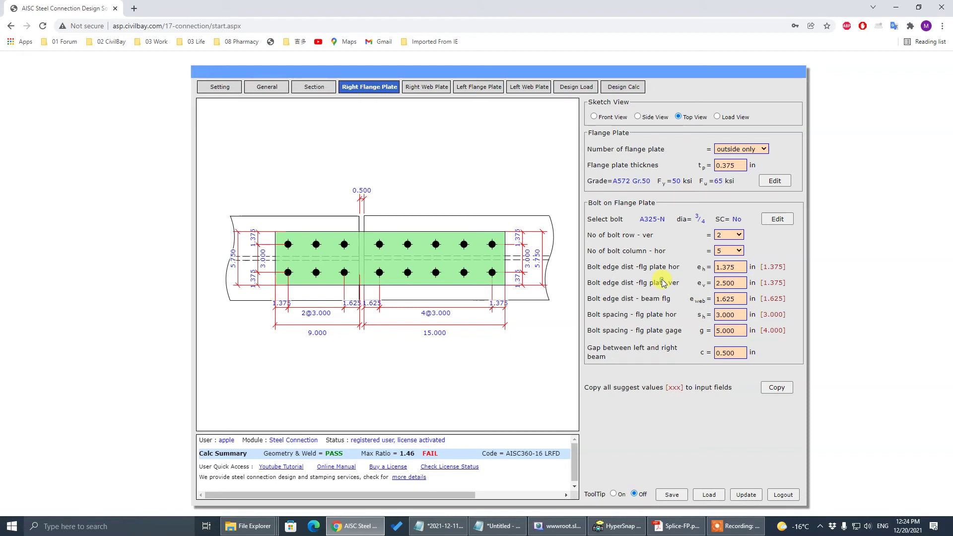
left_click(739, 298)
double_click(727, 299)
type("2")
key("Return")
Set the right flange plate's horizontal bolt edge distance to 2 in and update the design.
left_click(720, 328)
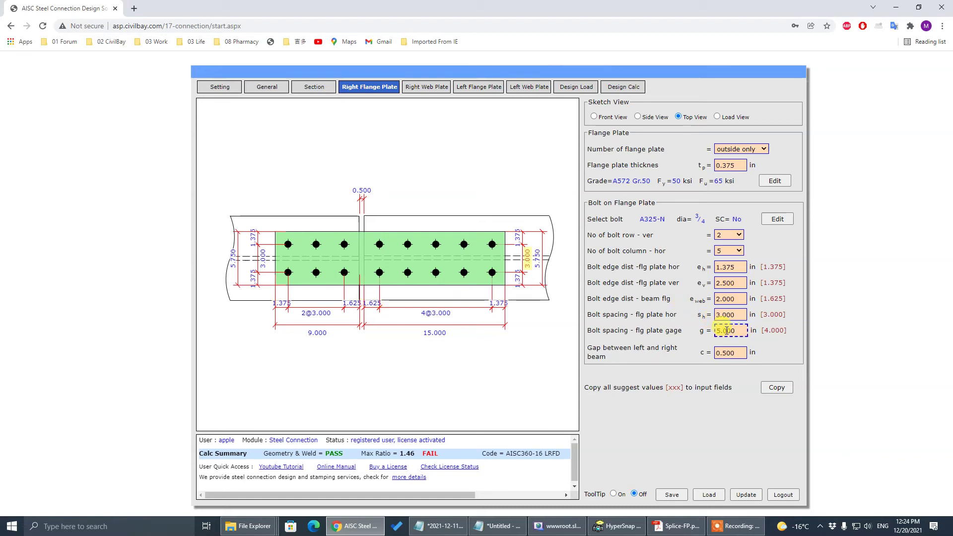
left_click(740, 266)
double_click(727, 267)
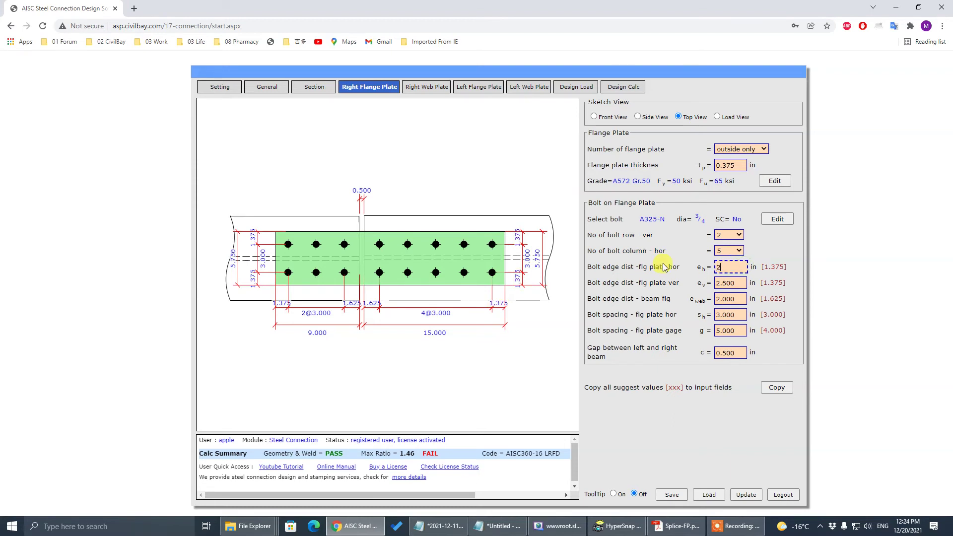
type("2")
left_click(663, 263)
left_click(745, 494)
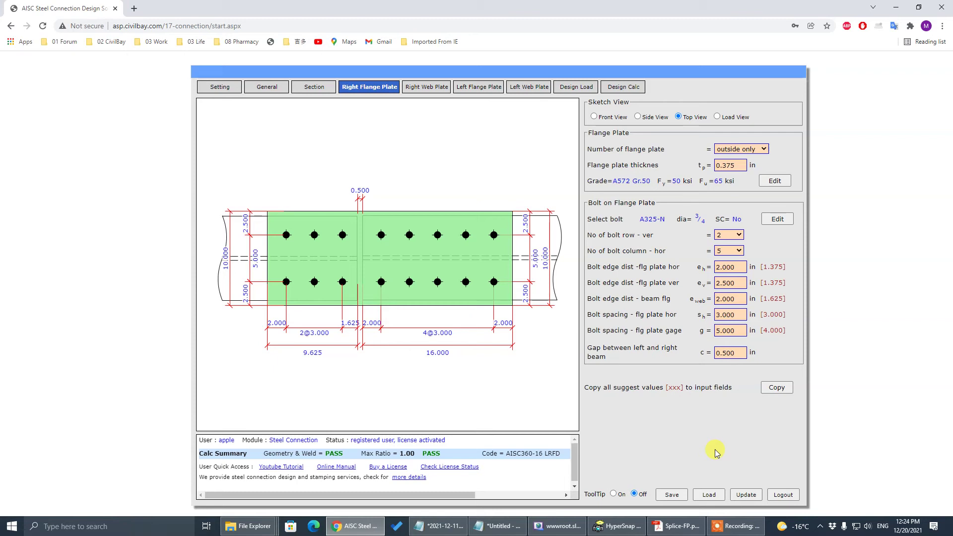
Show the side view and set the right web plate's first bolt starting distance to 6.05 in.
left_click(638, 117)
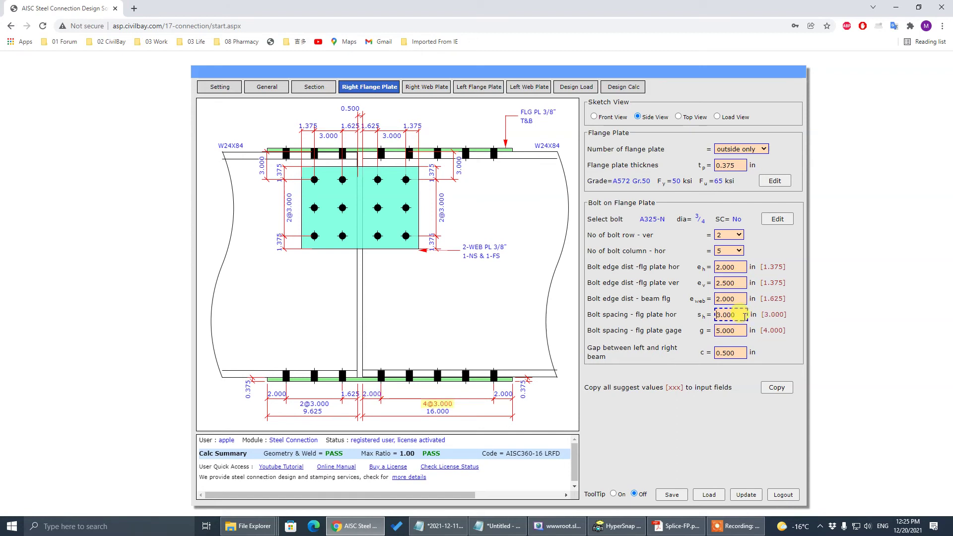
left_click(742, 300)
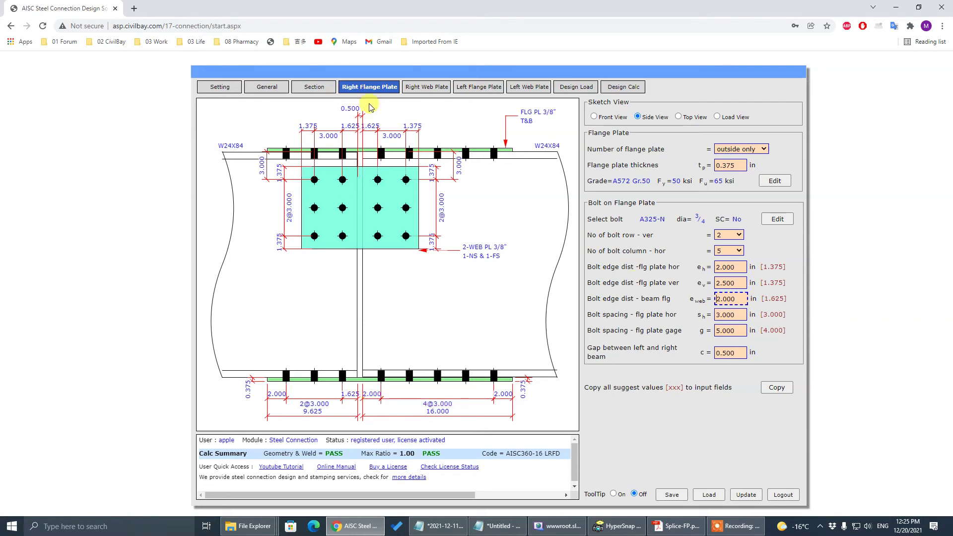
left_click(423, 88)
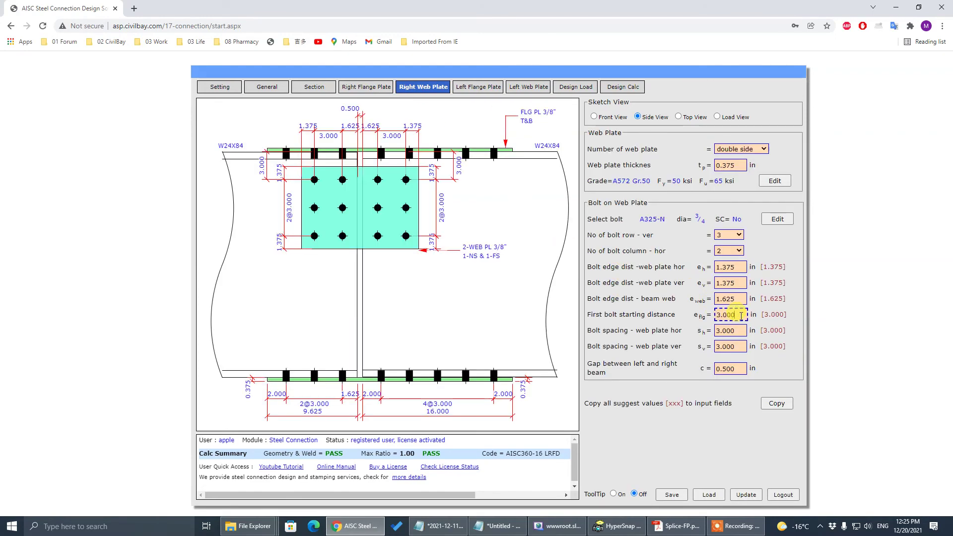
left_click(741, 315)
type("6.05")
left_click(618, 316)
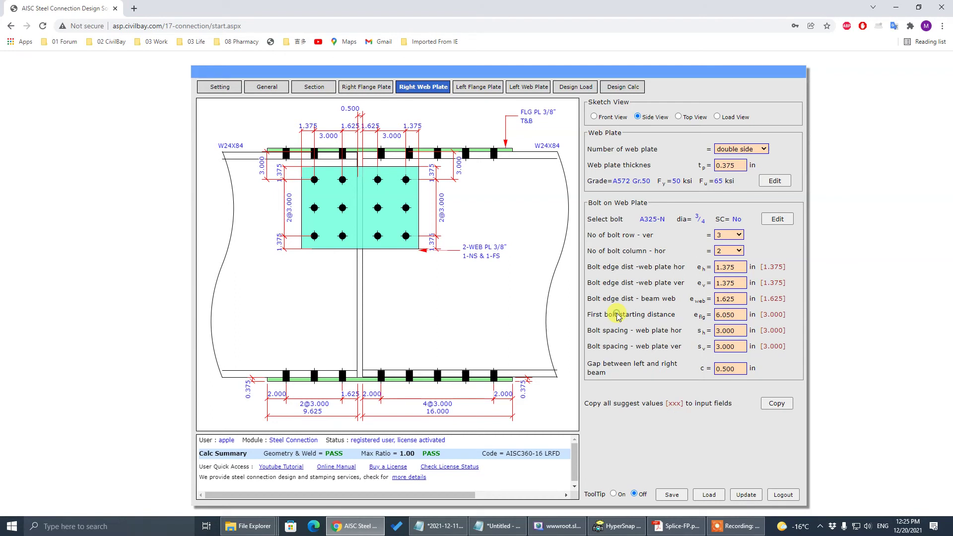
Set the right web plate to 1 bolt column with horizontal and vertical bolt edge distances of 2 in.
left_click(726, 252)
left_click(726, 252)
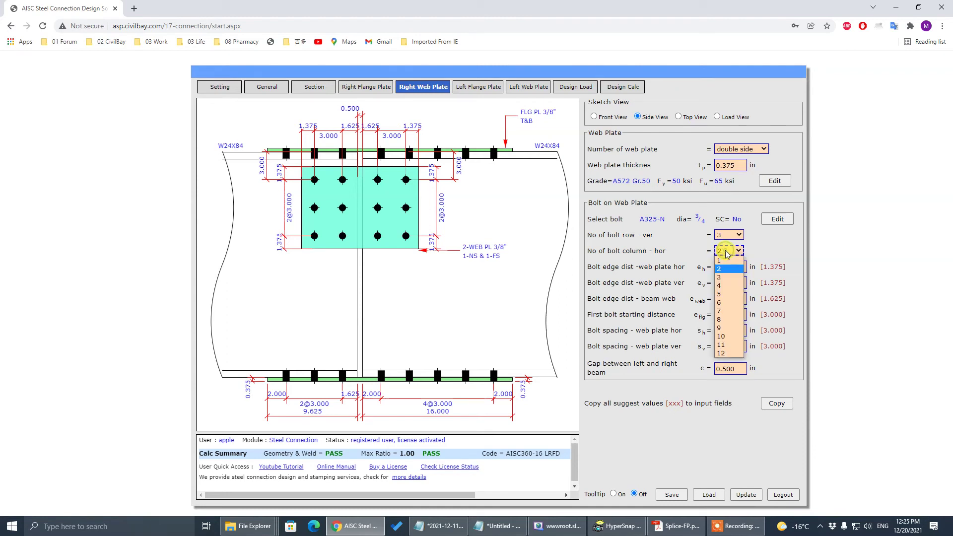
left_click(725, 259)
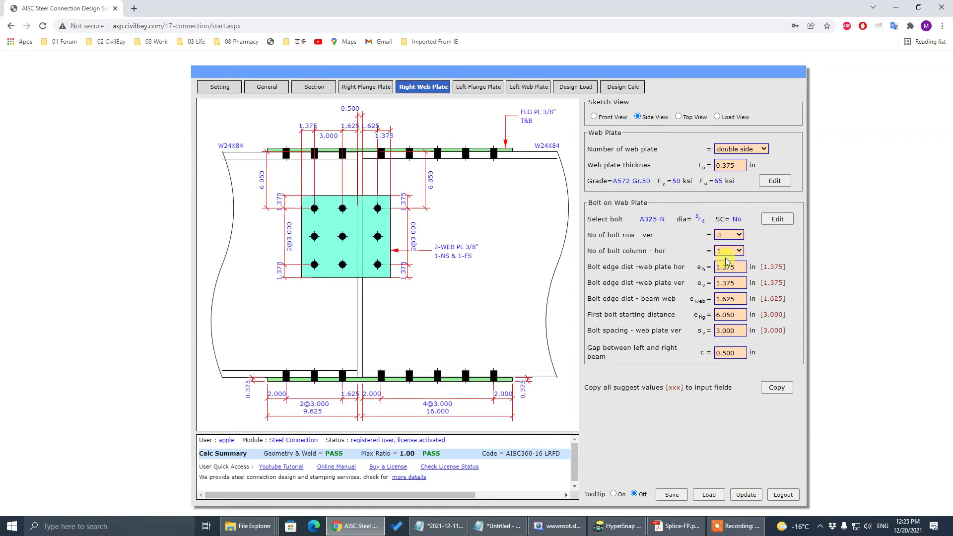
left_click(728, 267)
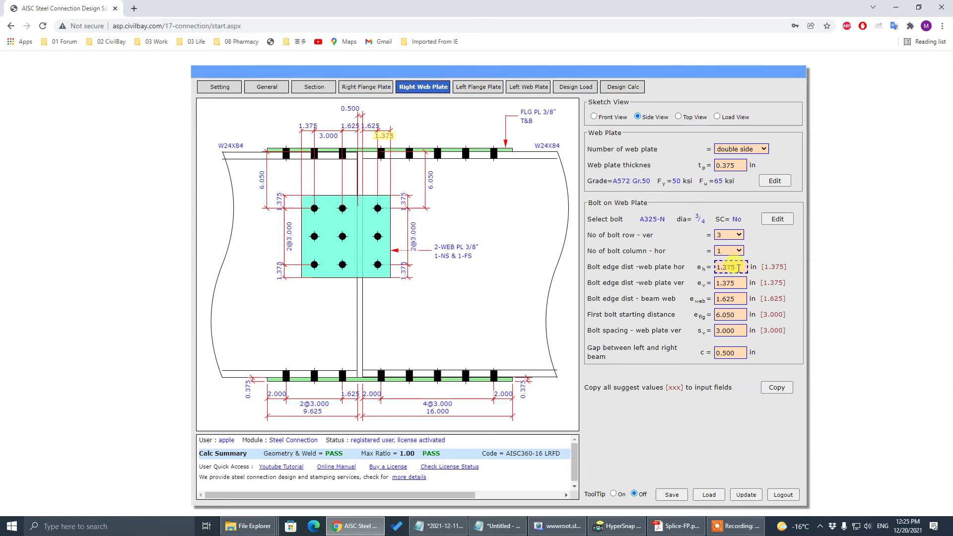
double_click(739, 268)
type("2")
key("Tab")
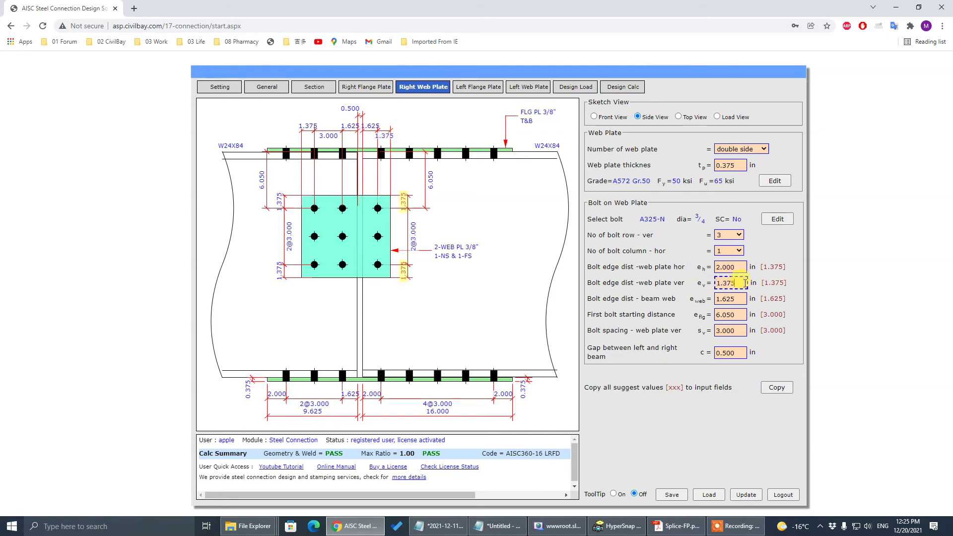
type("2")
left_click(730, 312)
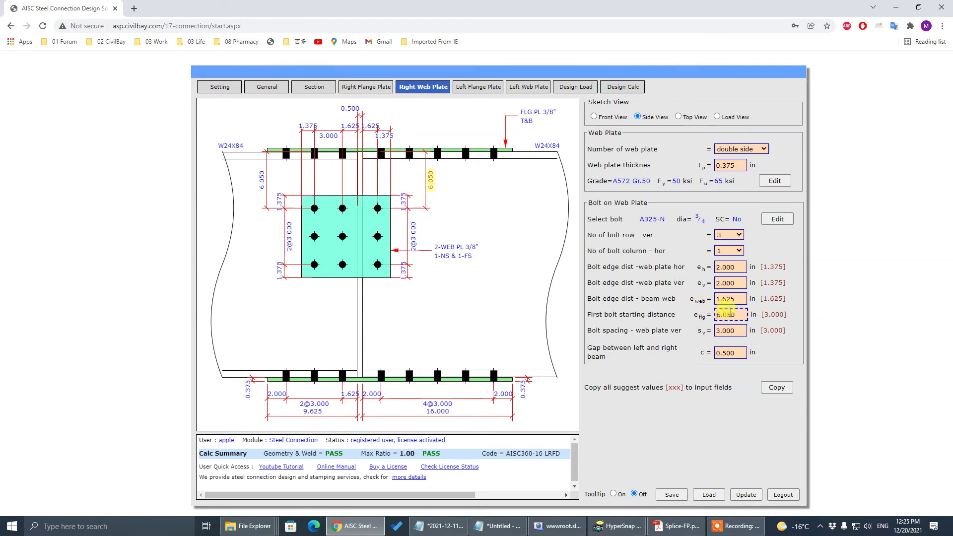
Set the right beam web's bolt edge distance to 2 in, update the design, and set the web plate's bolt rows to 5.
left_click(740, 301)
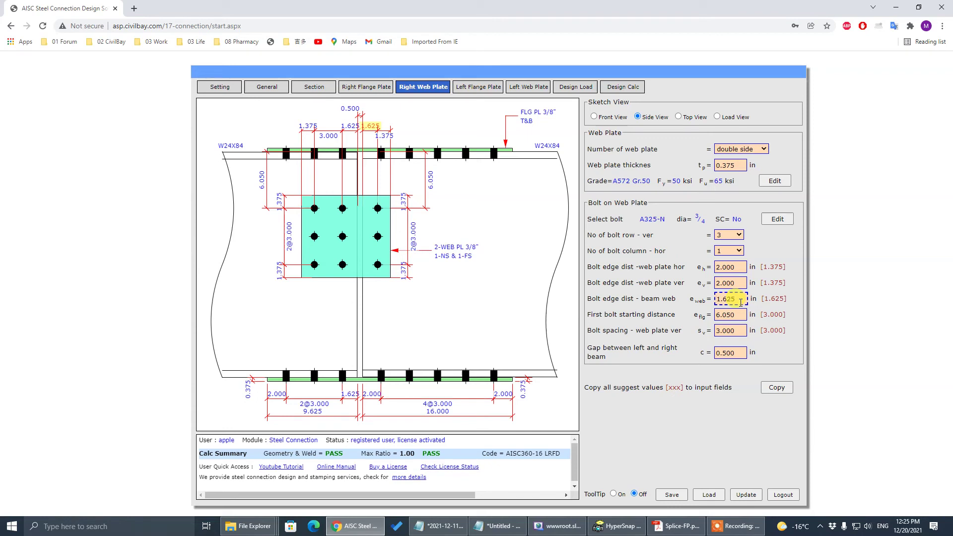
double_click(740, 301)
type("2")
left_click(728, 335)
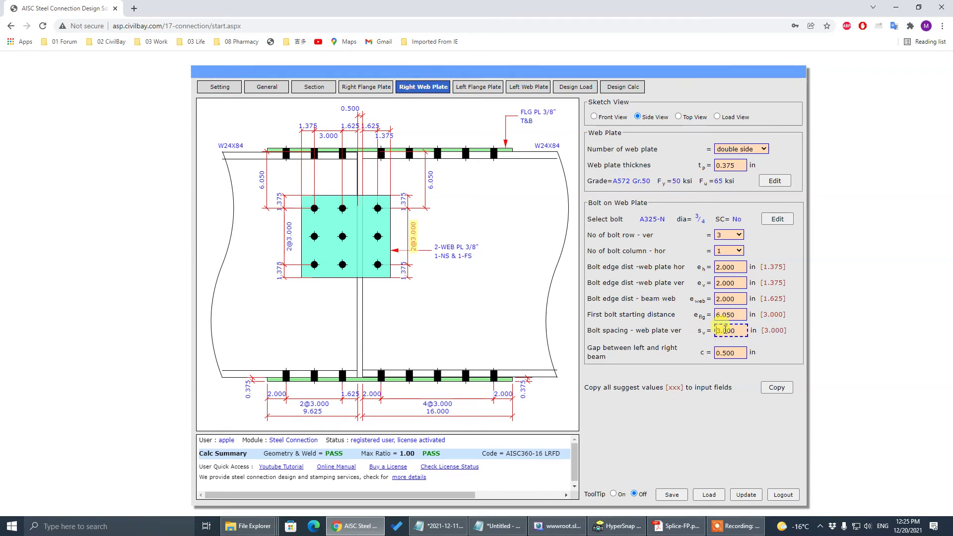
left_click(729, 353)
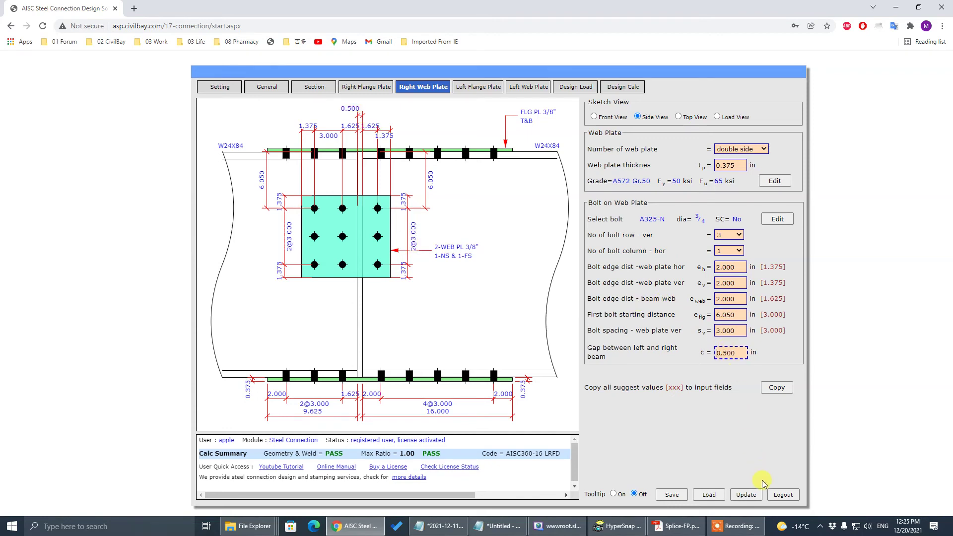
left_click(752, 495)
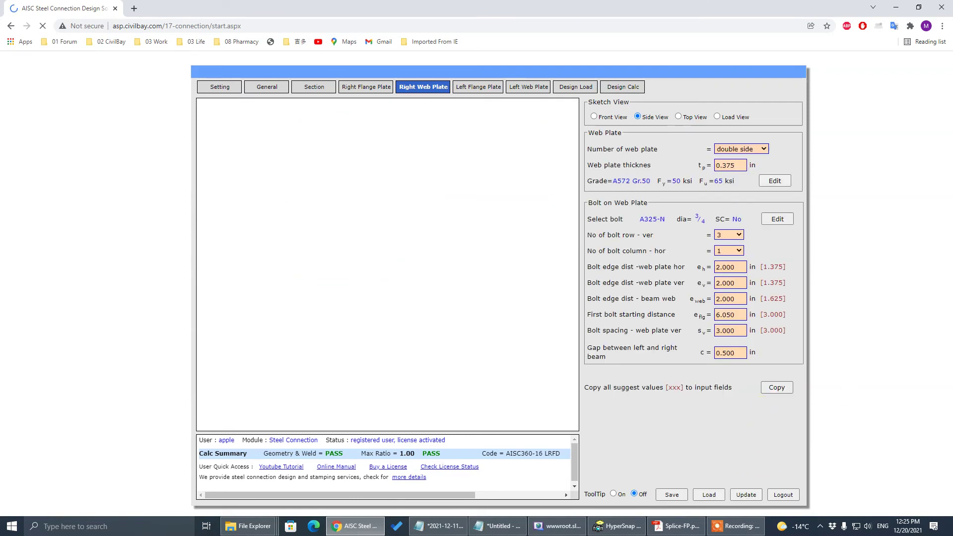
left_click(729, 234)
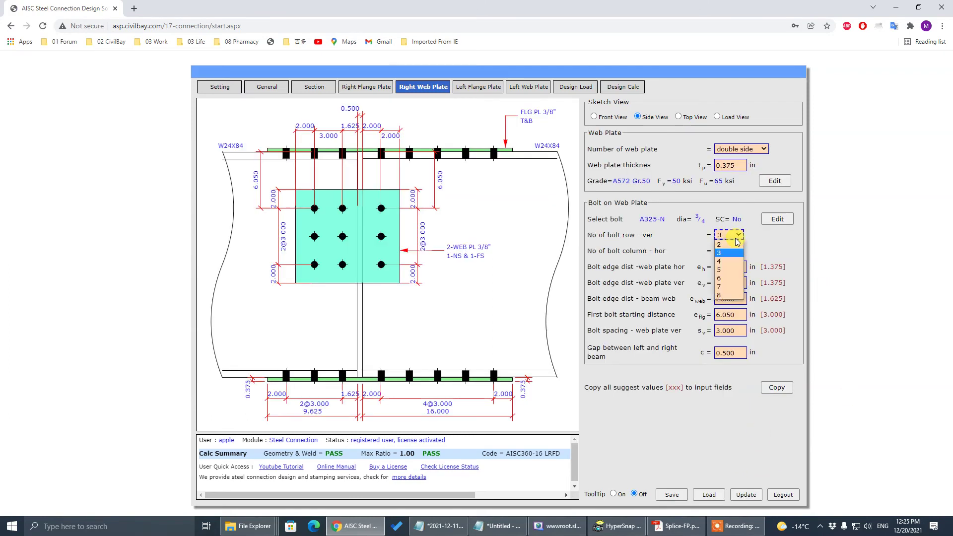
left_click(729, 270)
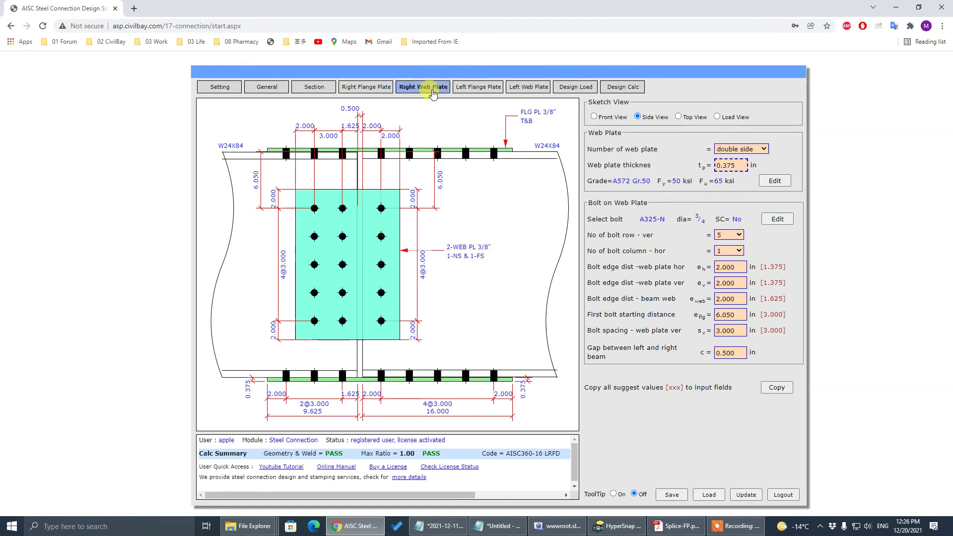
Set the right flange plate's thickness to 0.75 in and copy the beam settings from right to left.
left_click(373, 87)
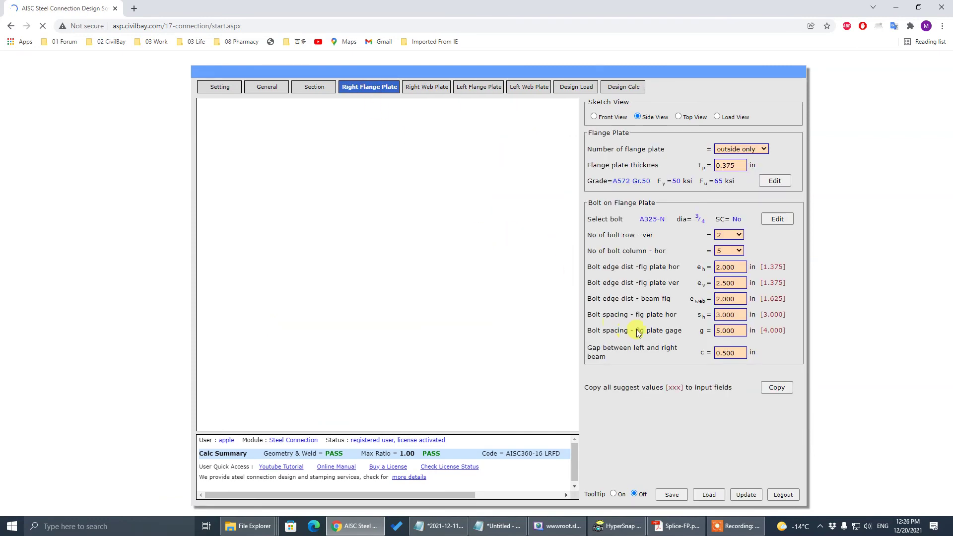
left_click_drag(737, 165, 620, 167)
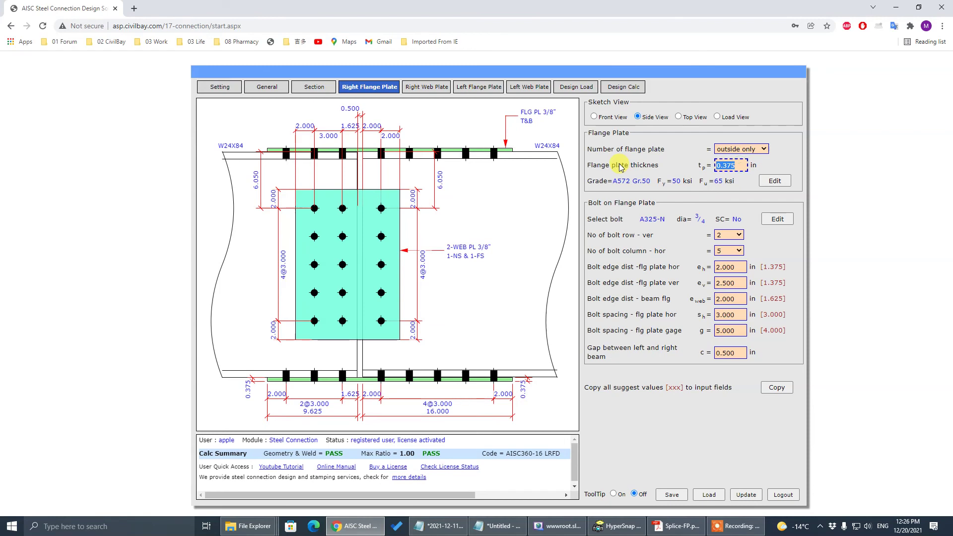
key("BackSpace")
type(".75")
key("Tab")
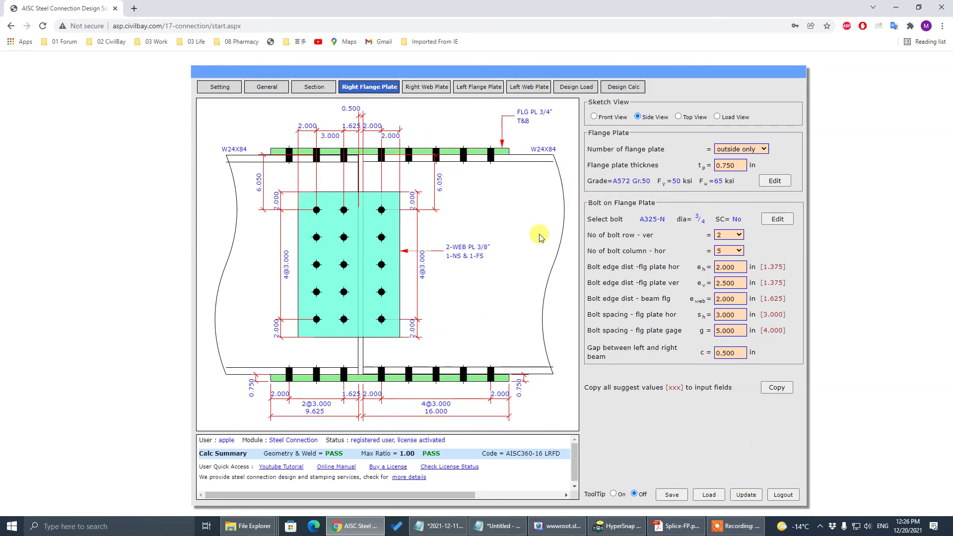
left_click(260, 92)
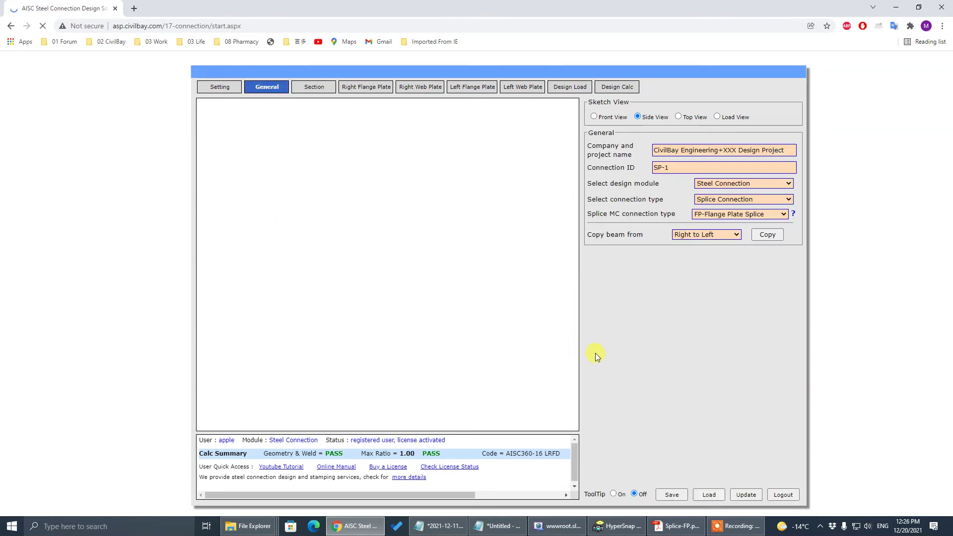
left_click(767, 238)
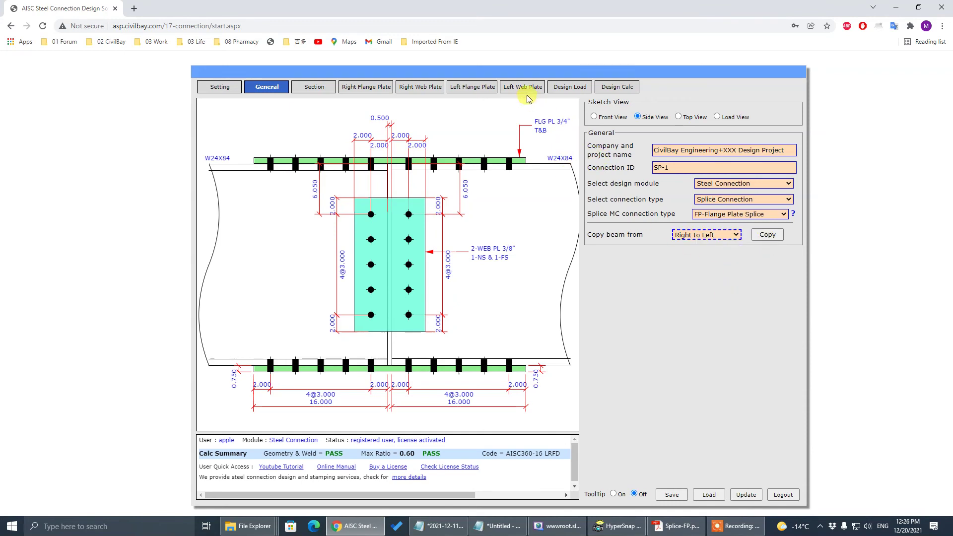
Set the factored beam moment at the splice to 250.9 kip-ft in the design loads.
left_click(566, 90)
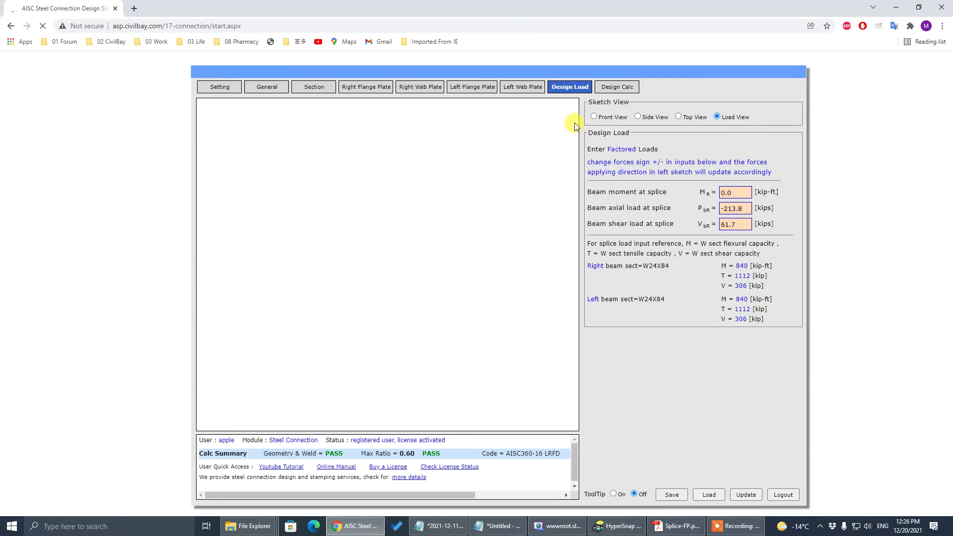
left_click(745, 192)
double_click(745, 193)
type("2")
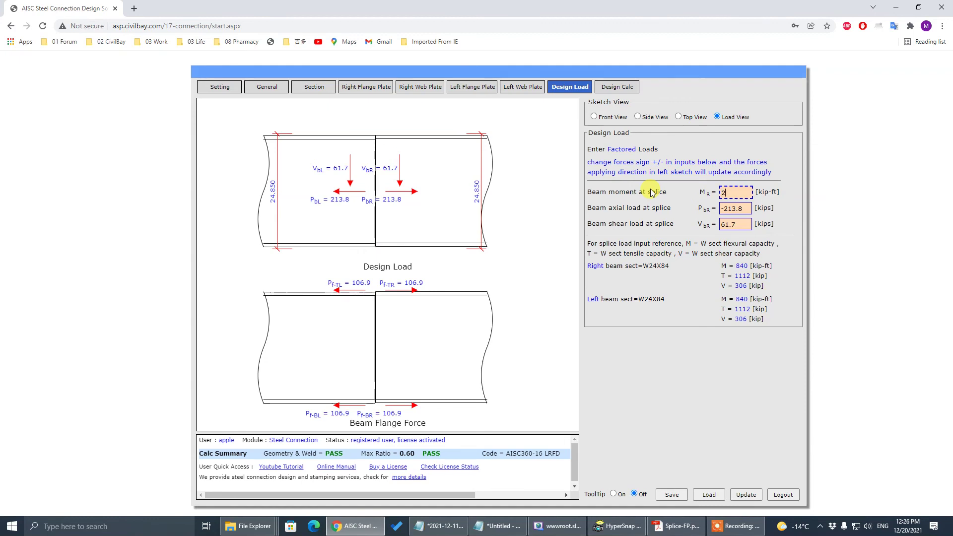
type("50.9")
Set the splice's axial load to -90 kips and shear load to 27 kips, and update the design.
left_click(739, 209)
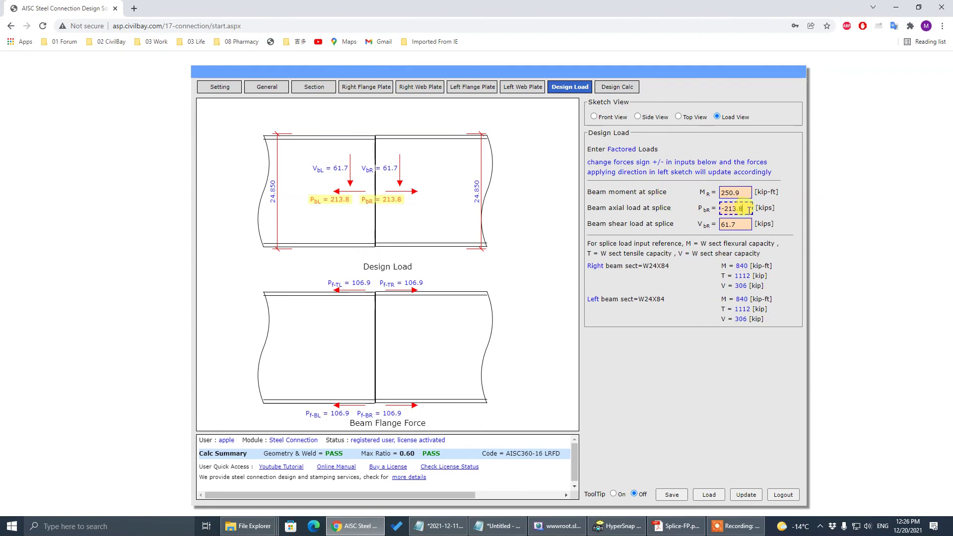
left_click_drag(741, 209, 618, 209)
type("-90")
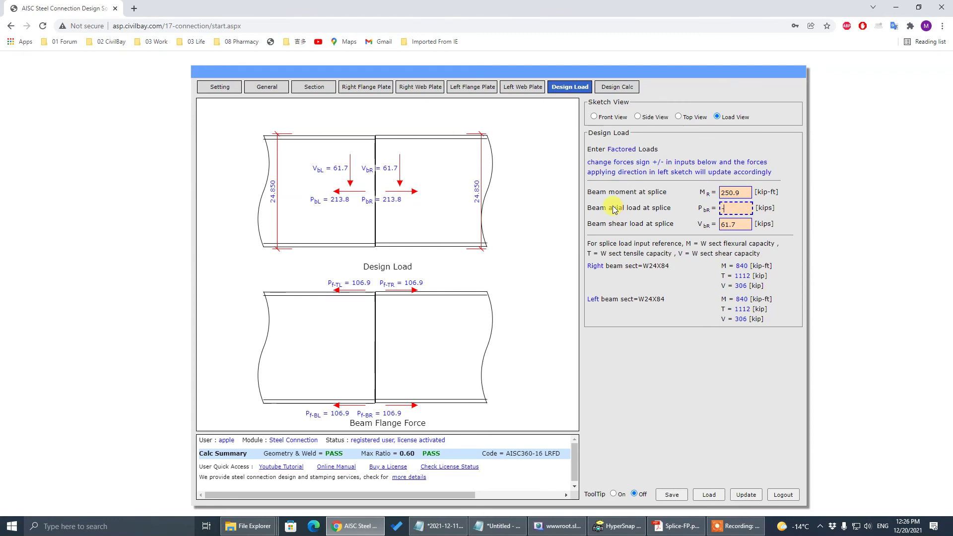
left_click(614, 209)
double_click(724, 225)
type("27")
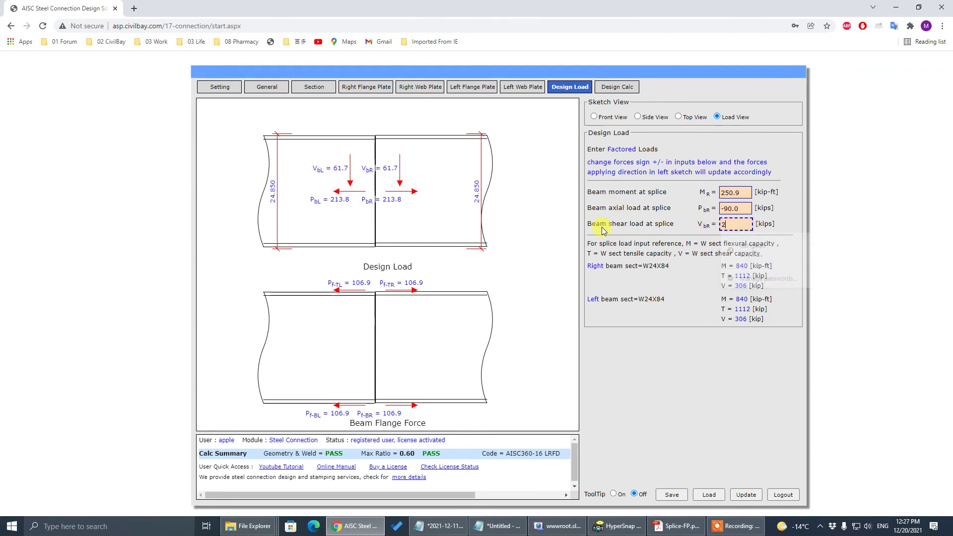
left_click(643, 227)
left_click(749, 495)
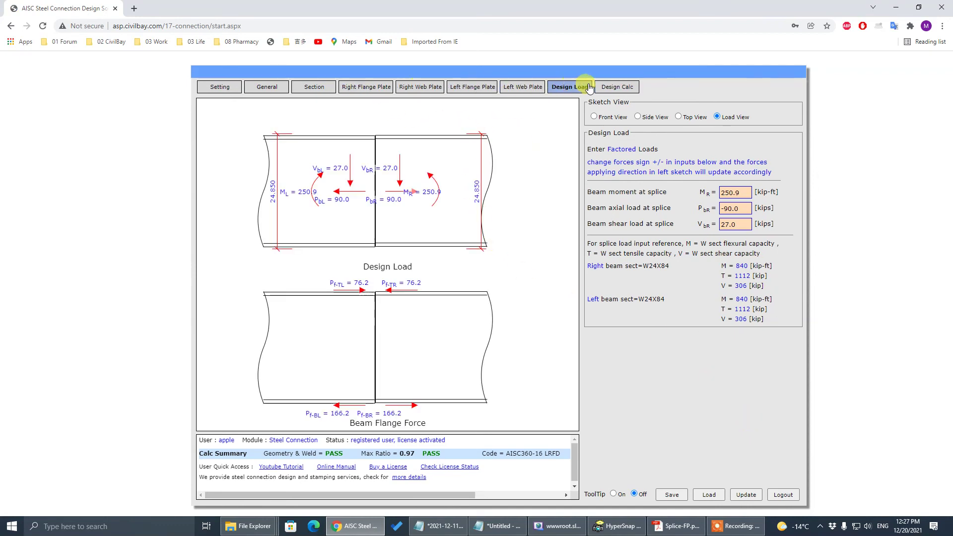
Expand all sections of the design calculation and open its printable report in a maximized window.
left_click(621, 88)
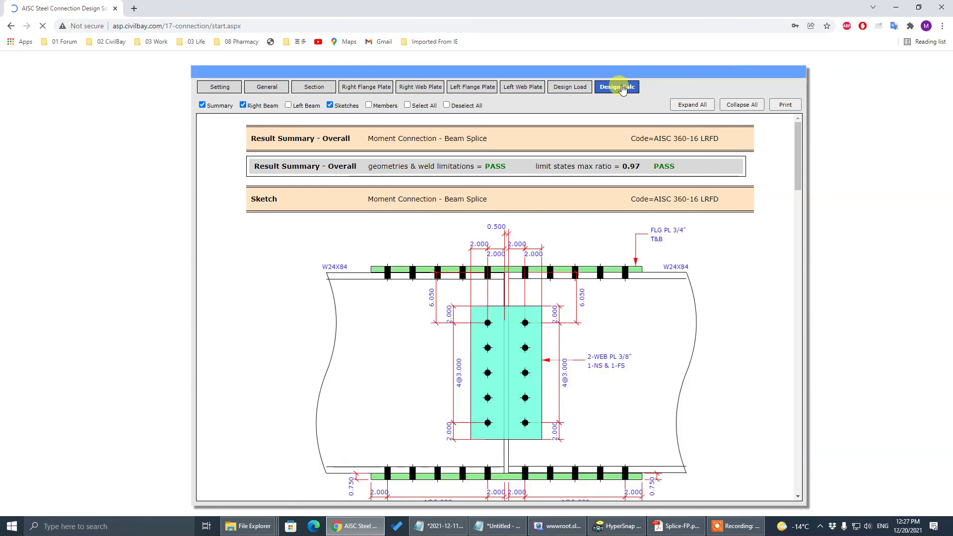
scroll(449, 288, "down", 7)
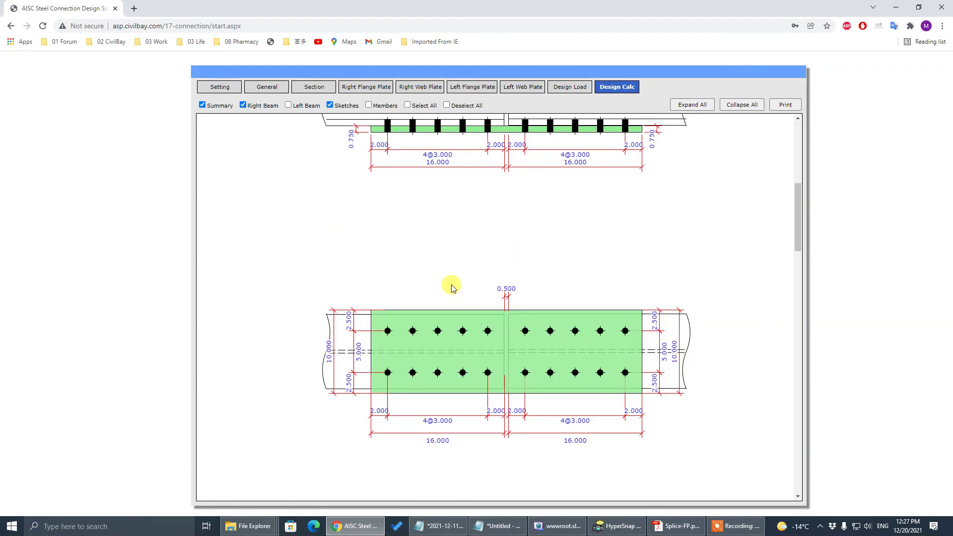
scroll(453, 288, "down", 20)
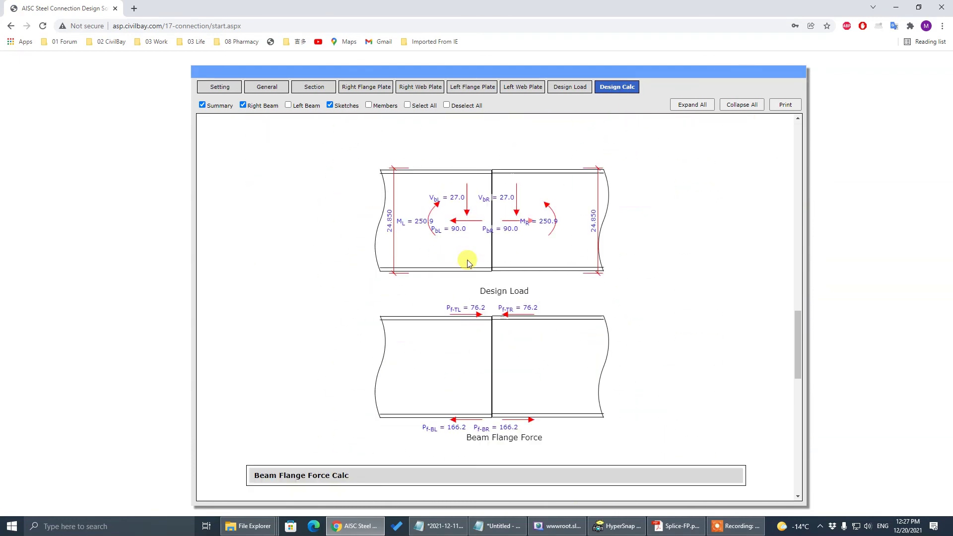
left_click(687, 106)
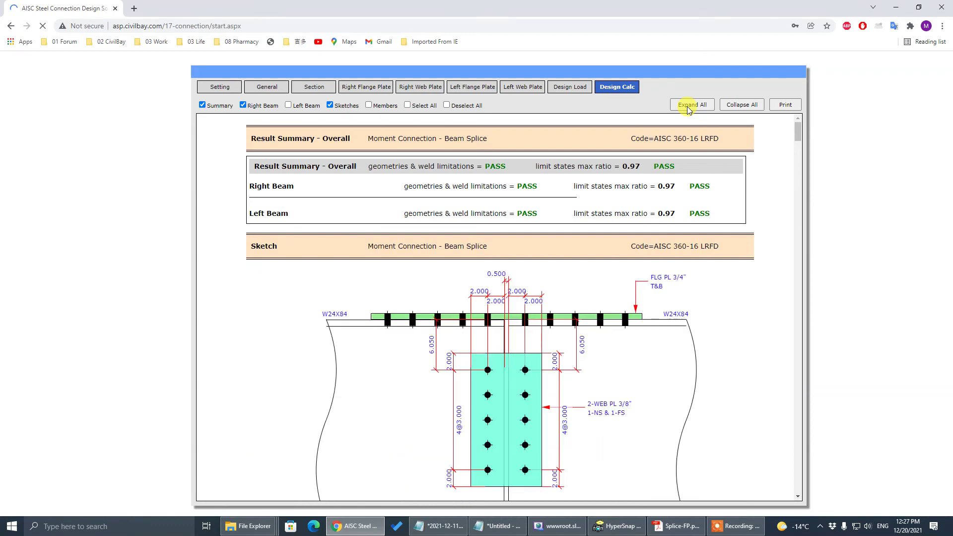
left_click(793, 103)
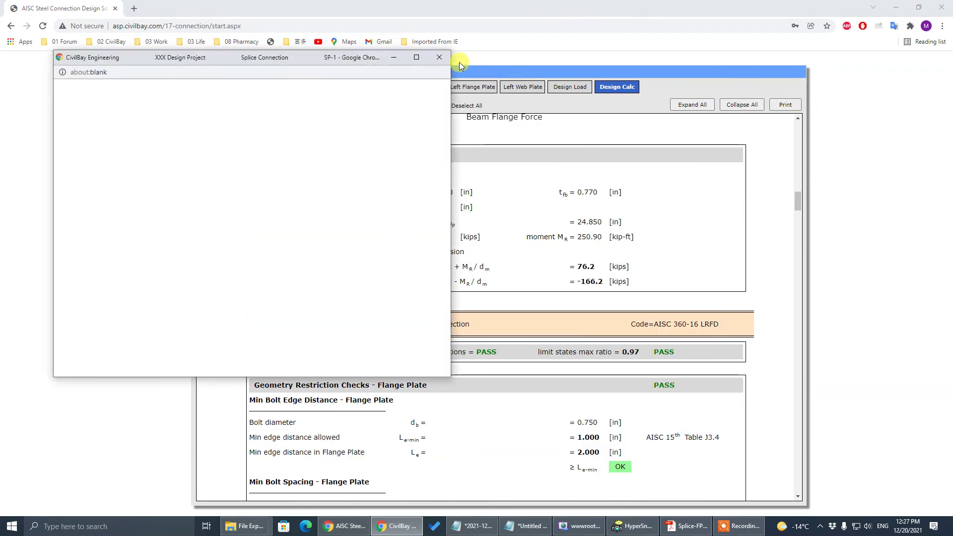
left_click(421, 61)
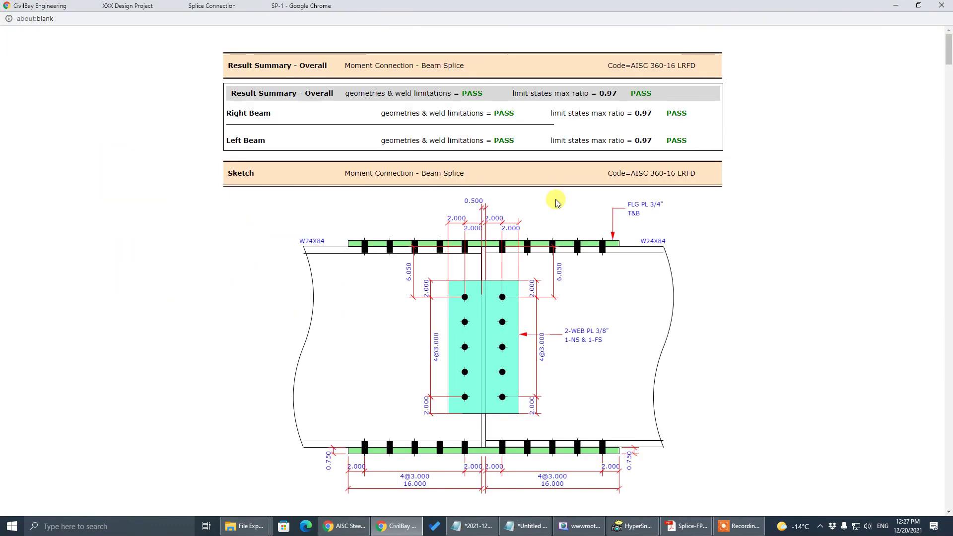
Compare the report's splice sketches and design loads with the column splice values on page 4 of Splice-FP.pdf.
scroll(521, 178, "down", 1)
scroll(495, 275, "down", 6)
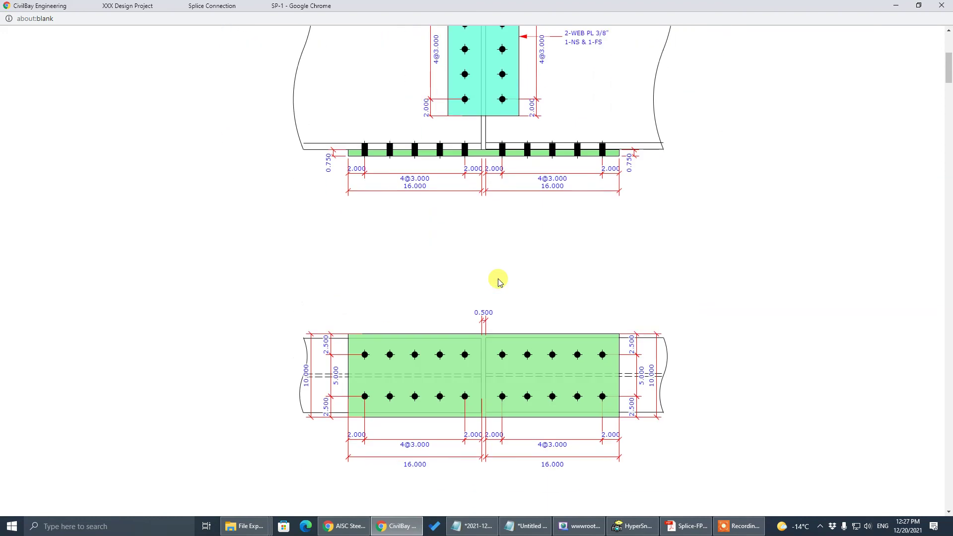
scroll(499, 281, "down", 2)
scroll(496, 277, "up", 7)
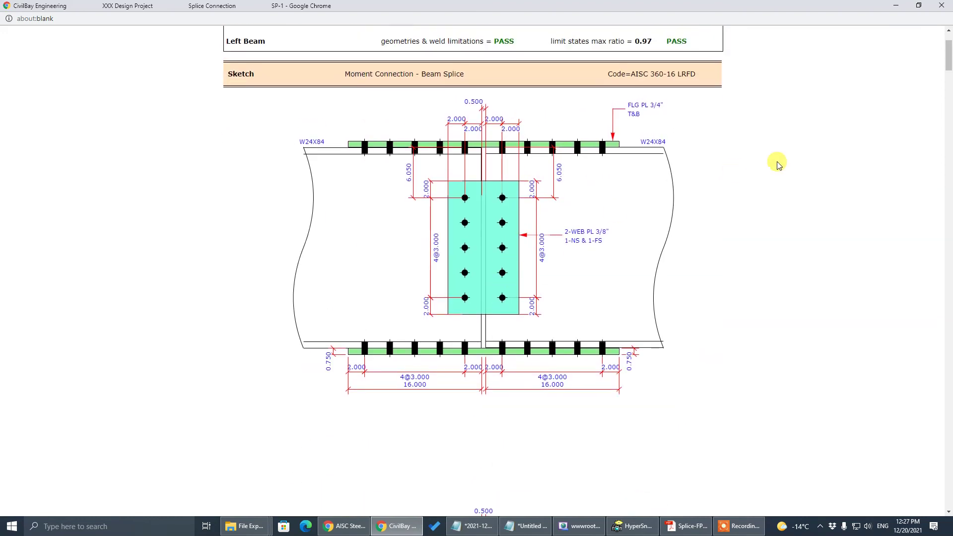
left_click(687, 526)
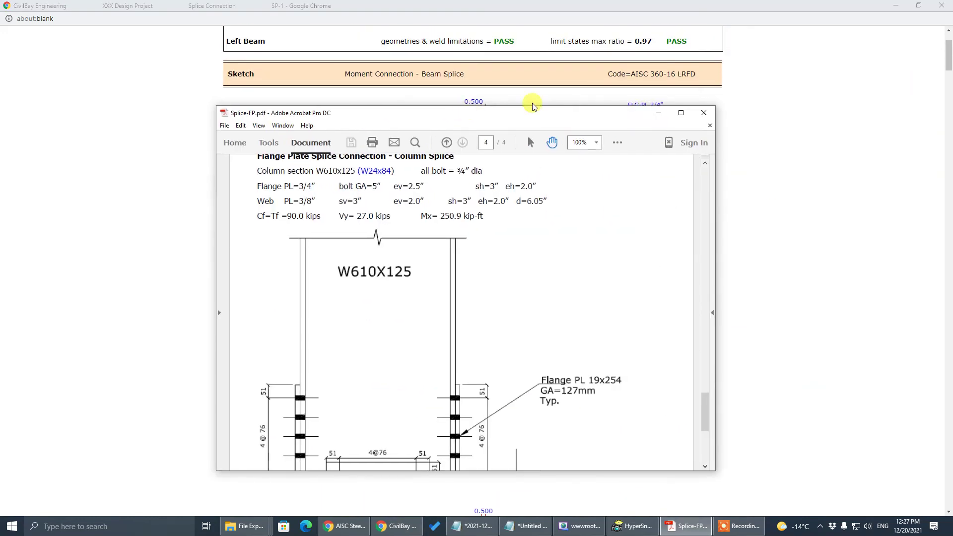
left_click(689, 110)
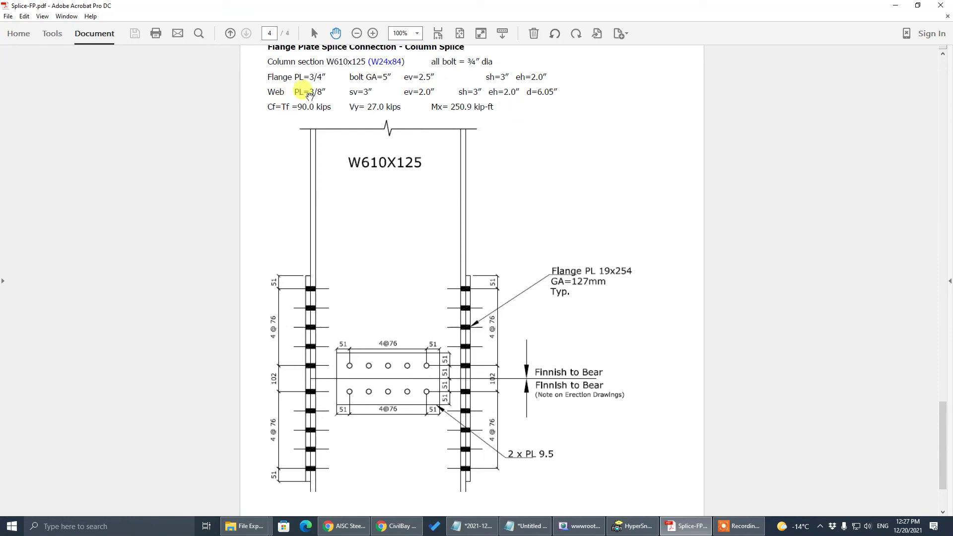
key("super+Down")
key("super+Down")
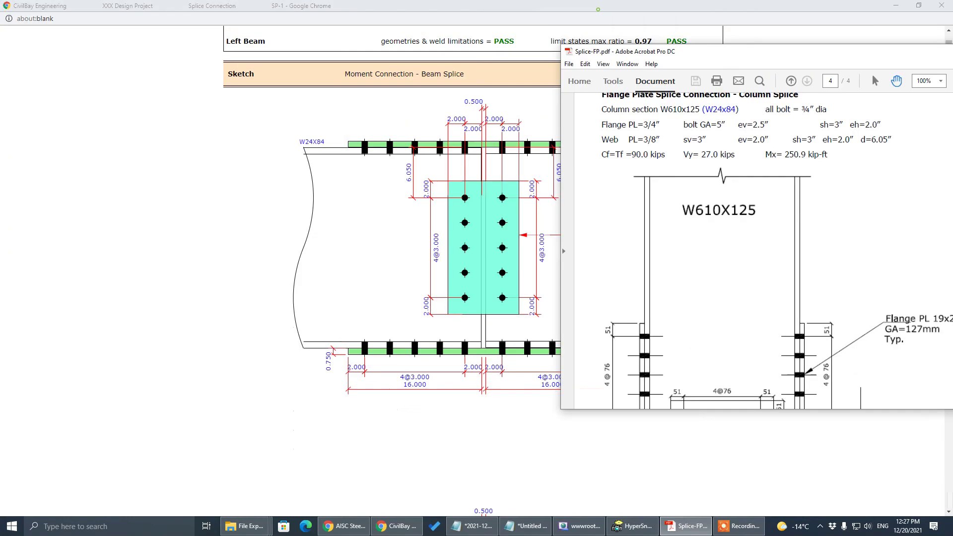
scroll(564, 238, "down", 15)
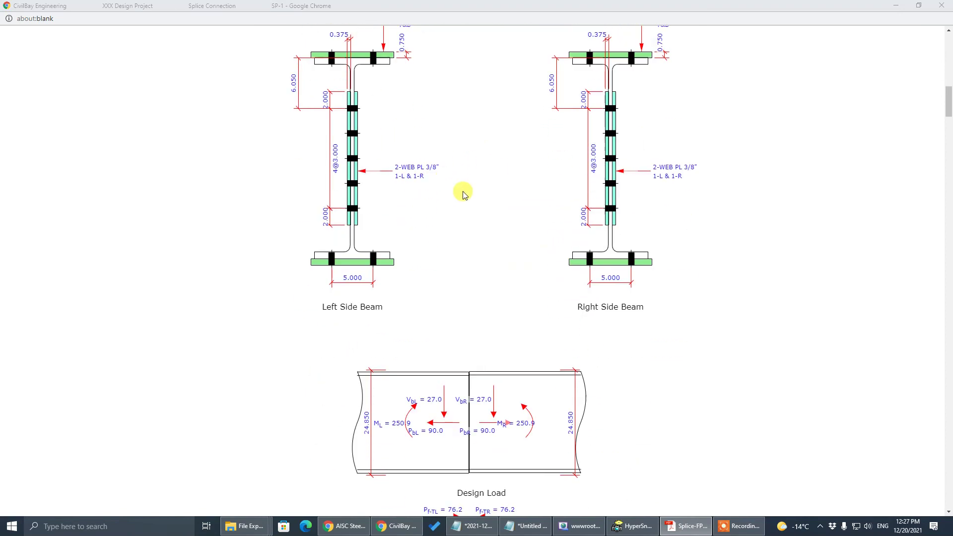
scroll(495, 261, "down", 5)
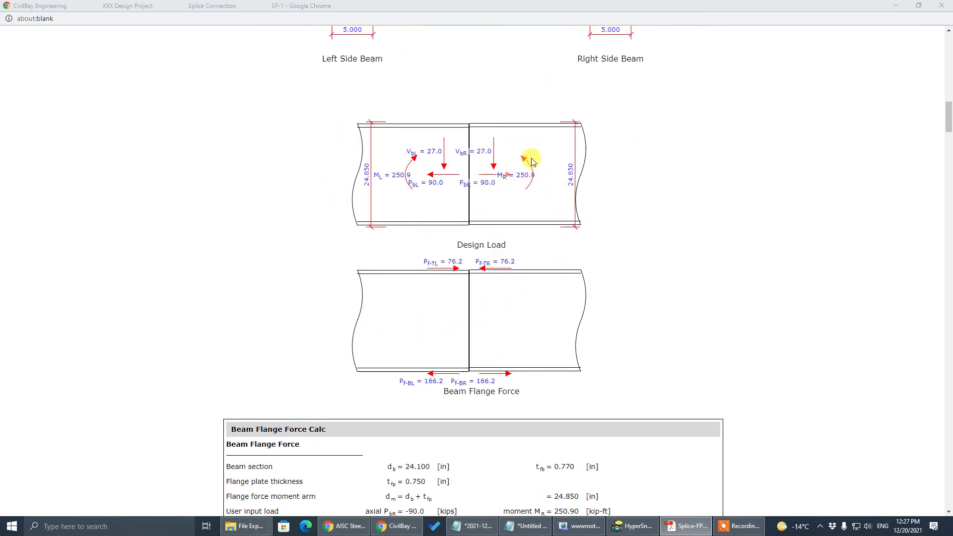
Review the report's bolt strength and block shear checks, close the report, and show the right flange plate inputs.
scroll(571, 252, "down", 20)
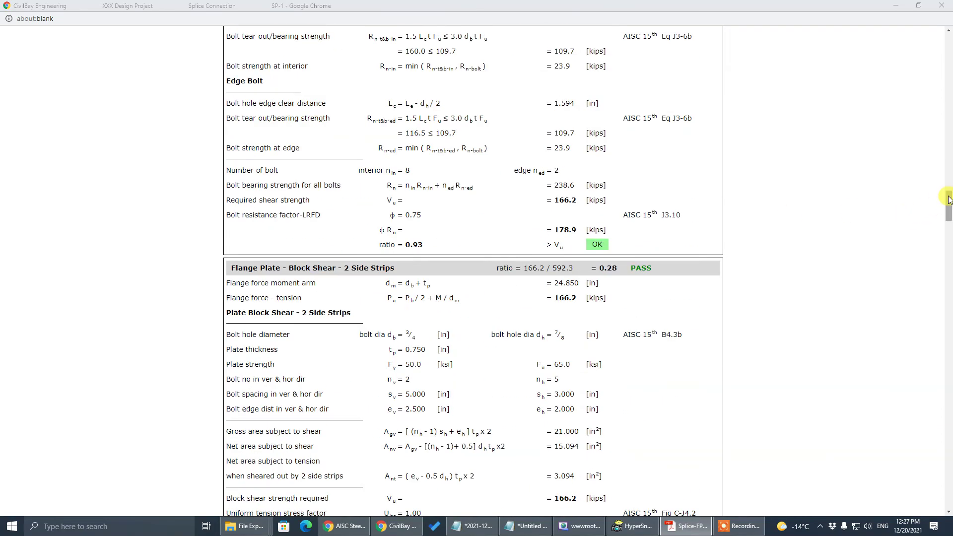
mouse_move(948, 198)
left_mouse_down()
mouse_move(947, 233)
mouse_move(947, 14)
left_mouse_up()
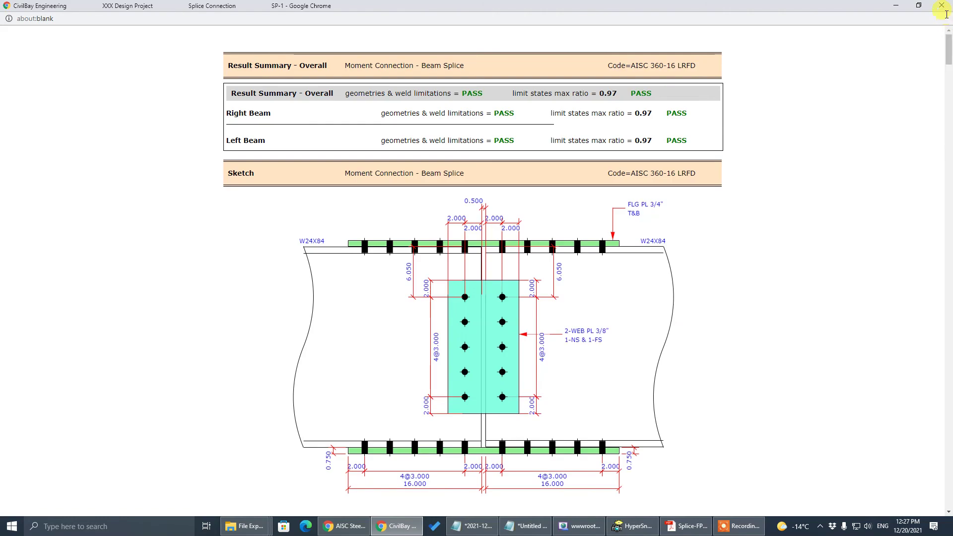
left_click(941, 5)
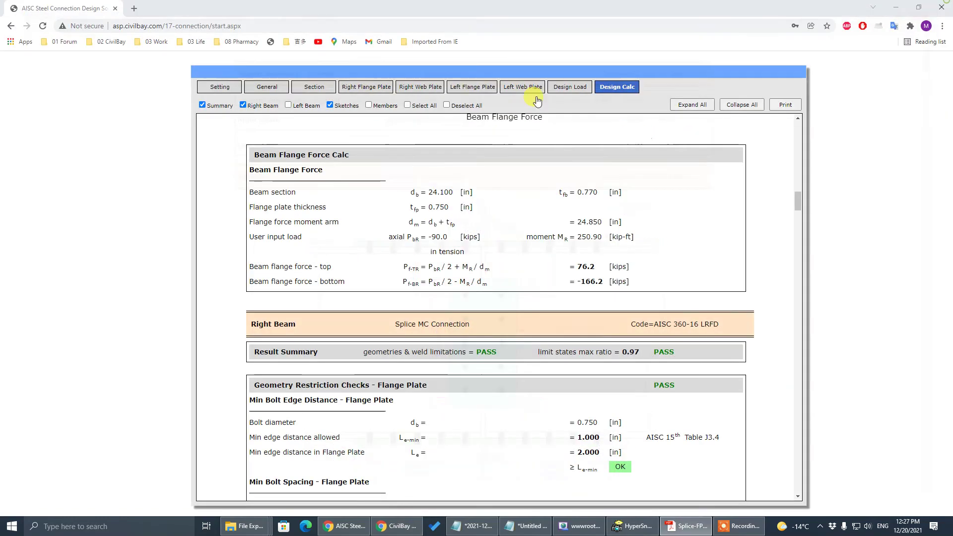
left_click(369, 87)
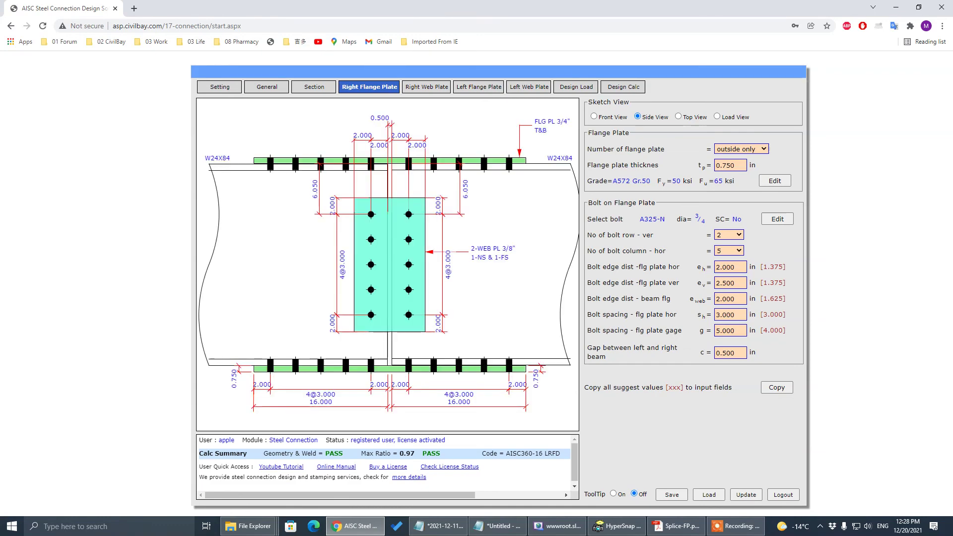
Switch to Splice-FP.pdf in a maximized window, review the column splice and page 2 beam splice data, and return to the connection design program.
left_click(676, 526)
left_click(901, 105)
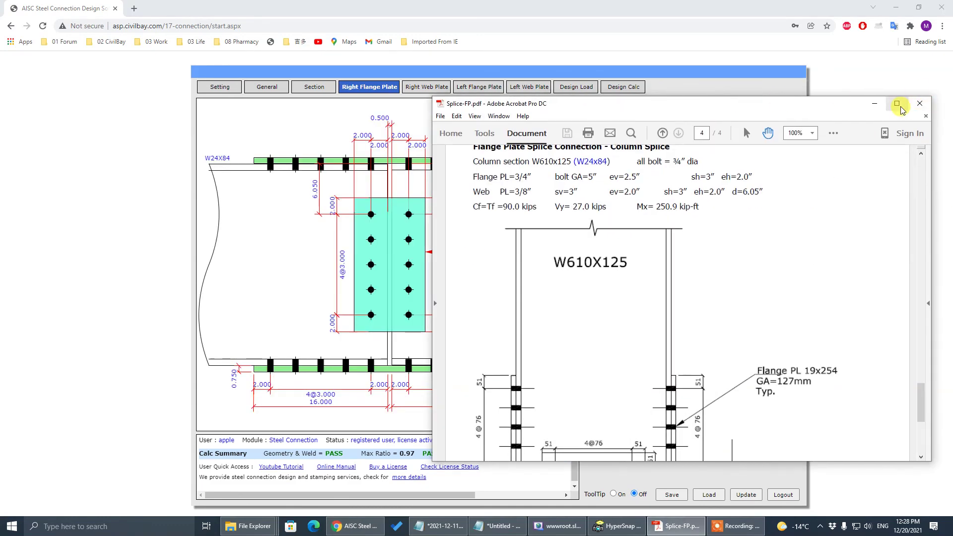
scroll(432, 334, "up", 10)
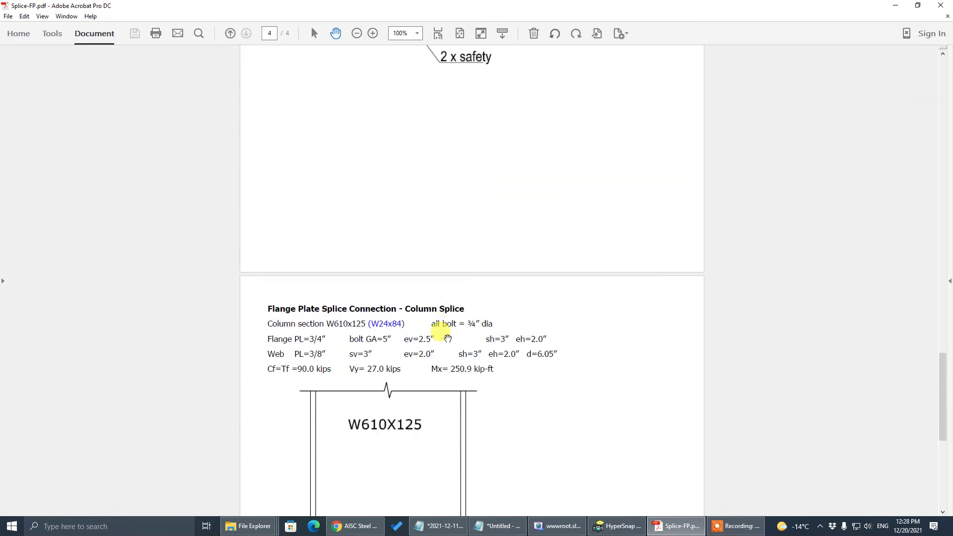
scroll(391, 213, "up", 10)
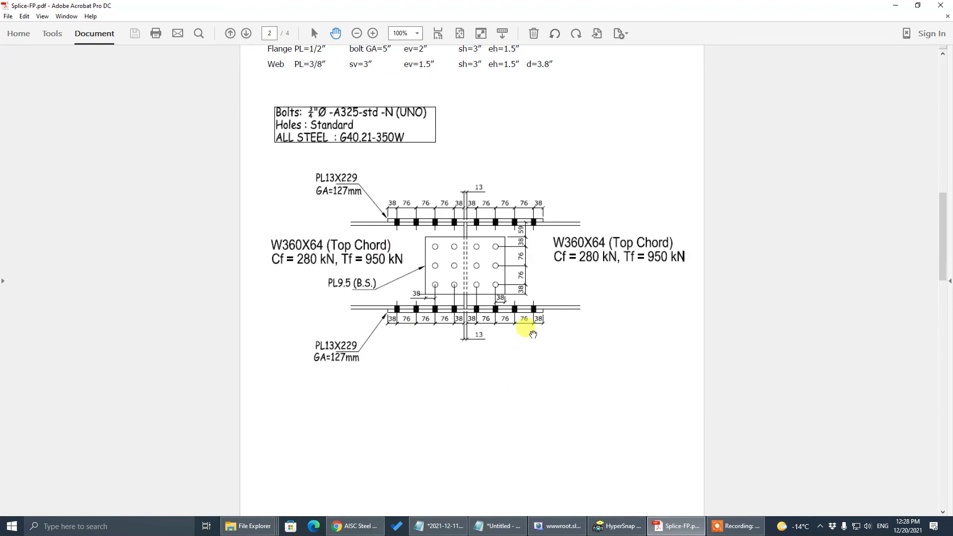
scroll(528, 246, "up", 8)
scroll(527, 245, "down", 6)
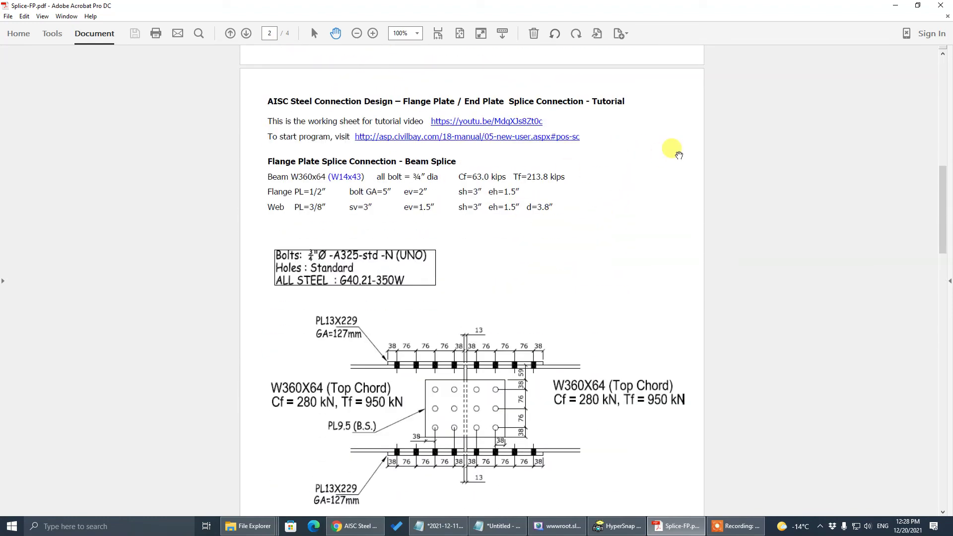
key("alt+Tab")
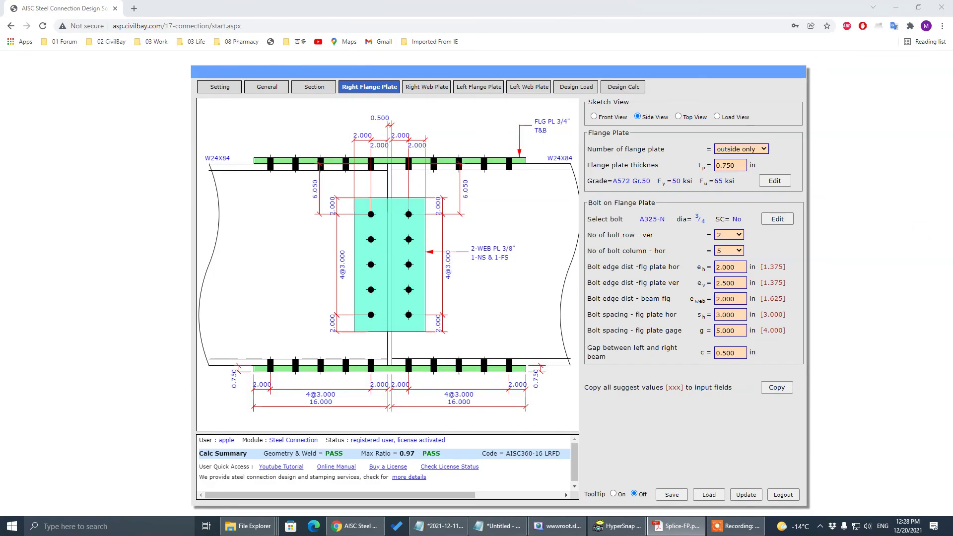